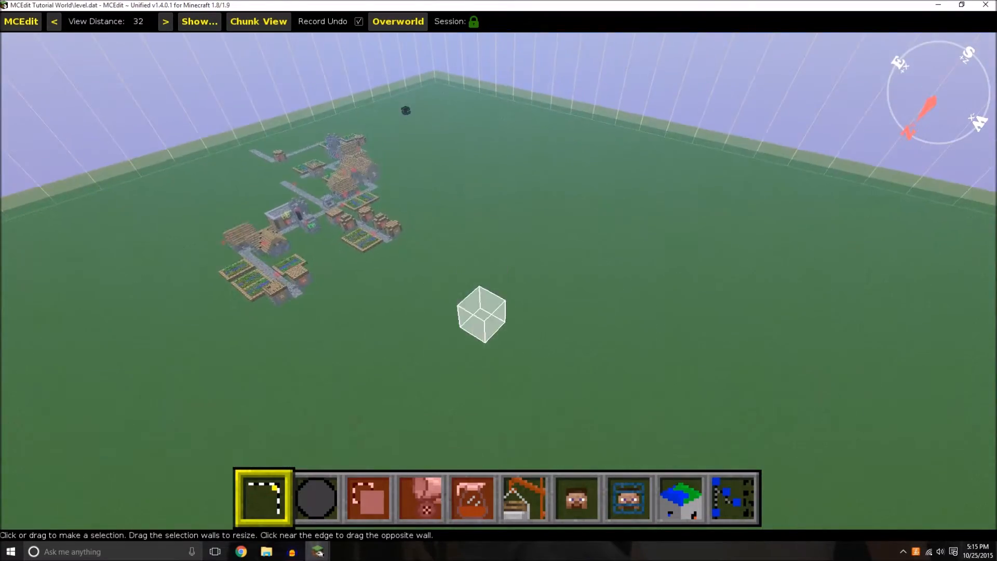
Fly the camera around the flat world to examine the village and its surroundings from several sides.
{"action": "key", "text": "w"}
{"action": "right_click_drag", "start_coordinate": [499, 280], "coordinate": [321, 223]}
{"action": "key", "text": "a"}
{"action": "key", "text": "w"}
{"action": "key", "text": "w"}
{"action": "right_click_drag", "start_coordinate": [498, 280], "coordinate": [935, 293]}
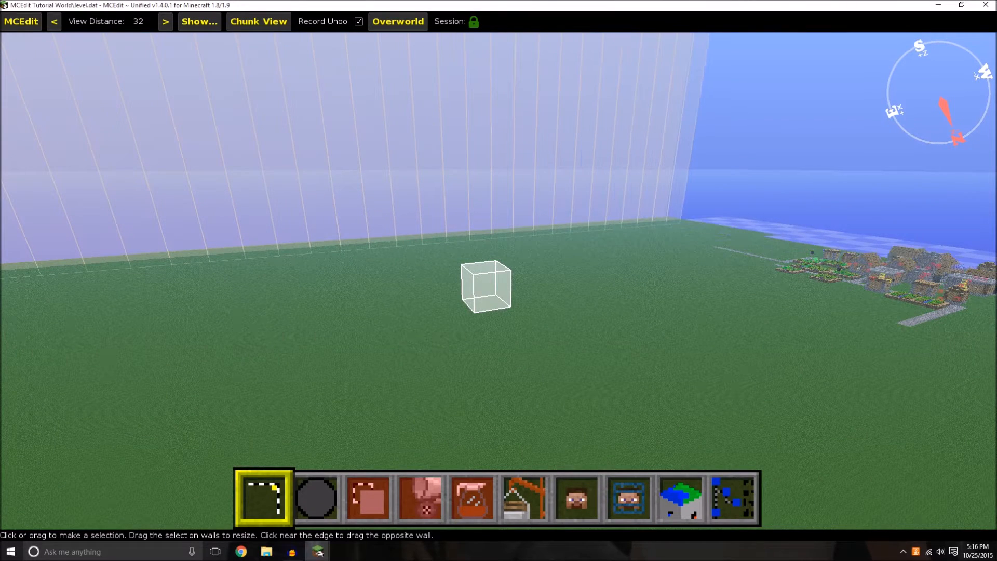
{"action": "right_click_drag", "start_coordinate": [498, 281], "coordinate": [581, 260]}
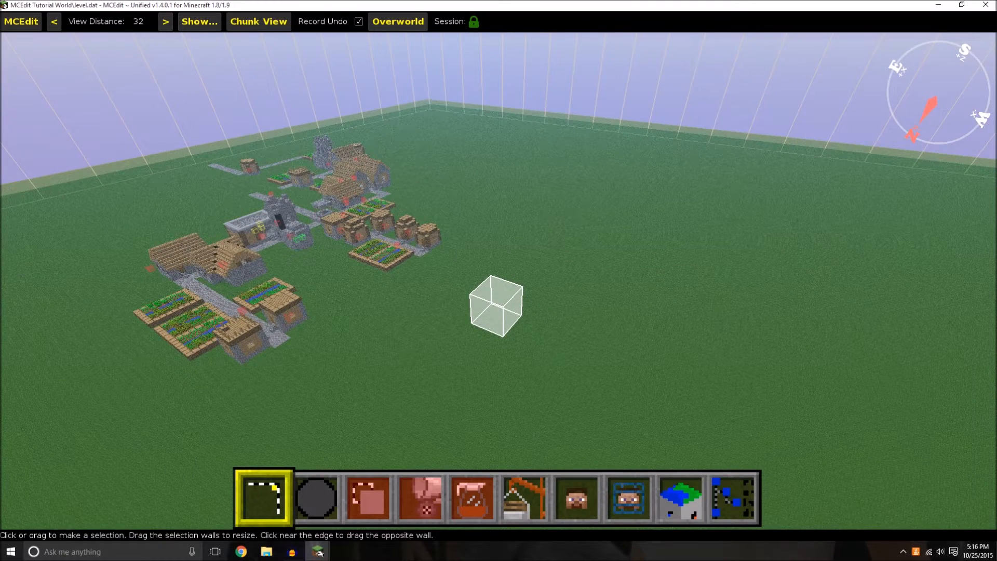
{"action": "key", "text": "d"}
{"action": "right_click_drag", "start_coordinate": [498, 280], "coordinate": [726, 275]}
{"action": "key", "text": "w"}
{"action": "key", "text": "d"}
{"action": "right_click_drag", "start_coordinate": [499, 281], "coordinate": [285, 213]}
{"action": "key", "text": "a"}
{"action": "key", "text": "a"}
{"action": "key", "text": "w"}
{"action": "key", "text": "d"}
{"action": "key", "text": "w"}
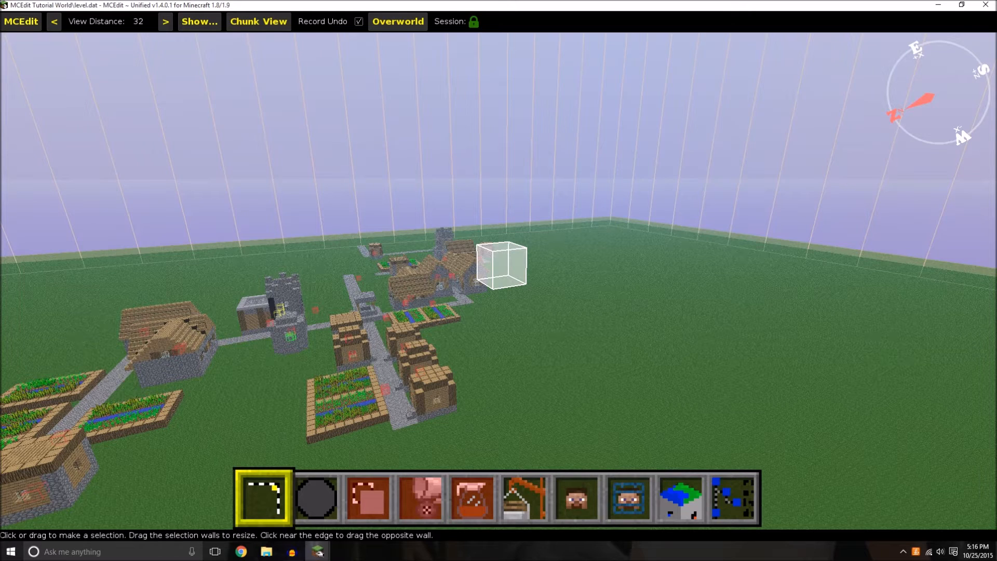
Survey the world's border, the distant second village, and the nearby village from directly overhead.
{"action": "right_click_drag", "start_coordinate": [499, 280], "coordinate": [410, 234]}
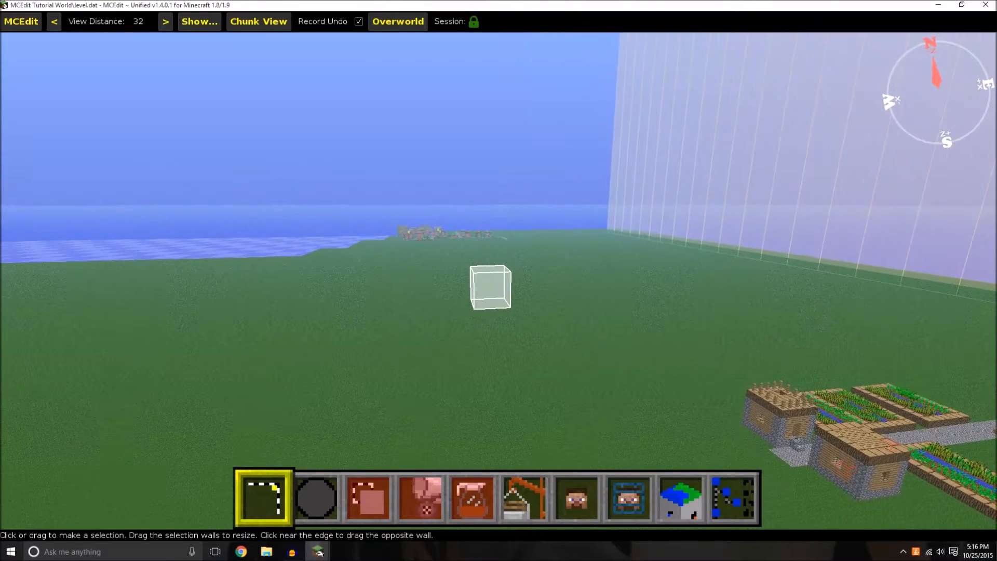
{"action": "key", "text": "a"}
{"action": "right_click_drag", "start_coordinate": [498, 280], "coordinate": [655, 280]}
{"action": "key", "text": "w"}
{"action": "key", "text": "a"}
{"action": "right_click_drag", "start_coordinate": [498, 280], "coordinate": [333, 239]}
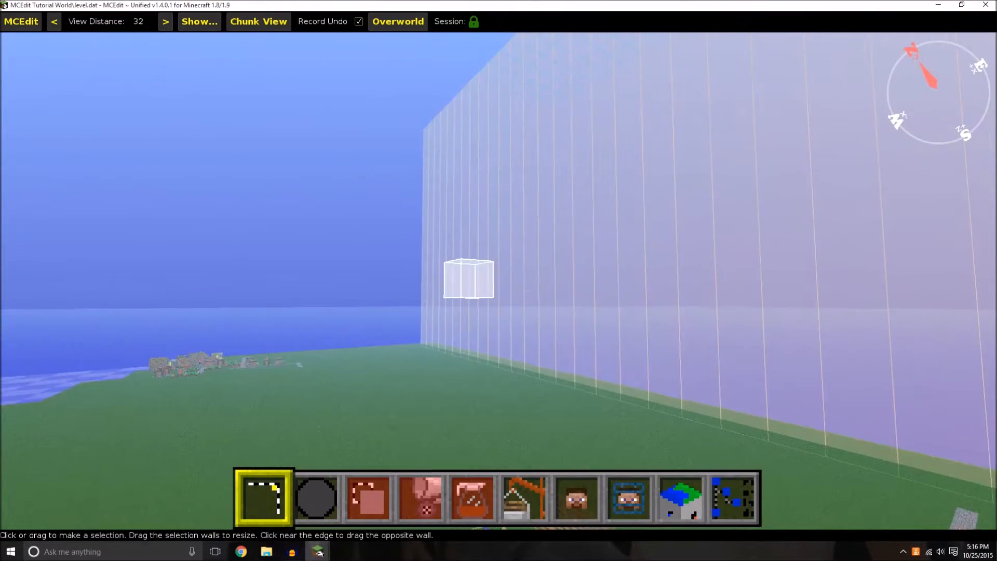
{"action": "right_click_drag", "start_coordinate": [499, 281], "coordinate": [426, 311]}
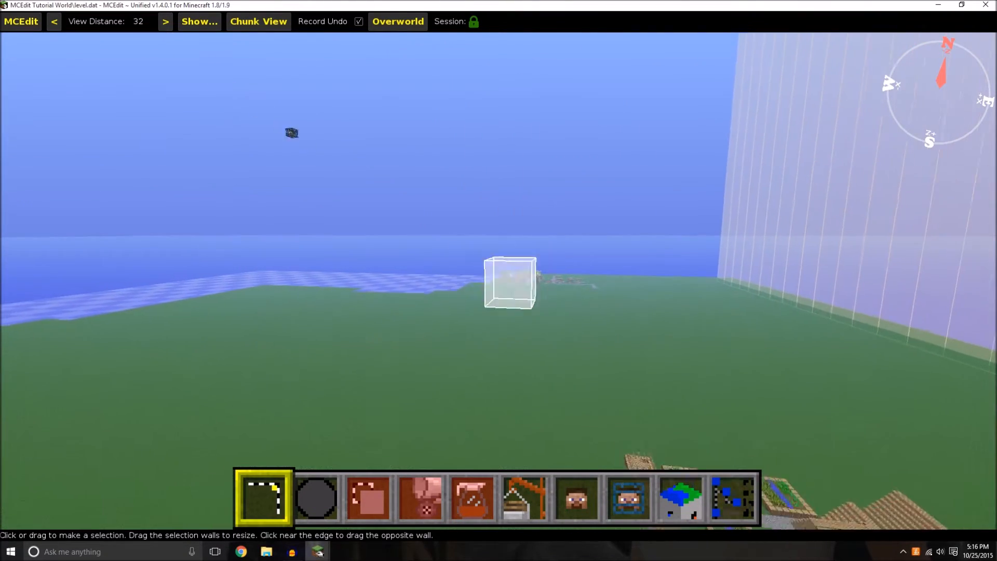
{"action": "right_click_drag", "start_coordinate": [498, 280], "coordinate": [493, 104]}
{"action": "key", "text": "w"}
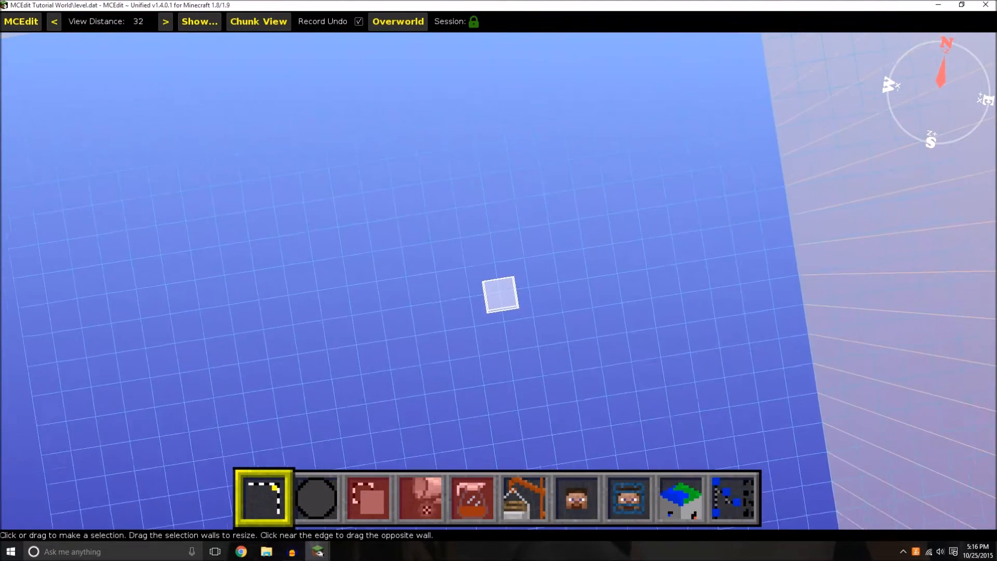
{"action": "key", "text": "s"}
{"action": "right_click_drag", "start_coordinate": [499, 280], "coordinate": [565, 467]}
{"action": "key", "text": "s"}
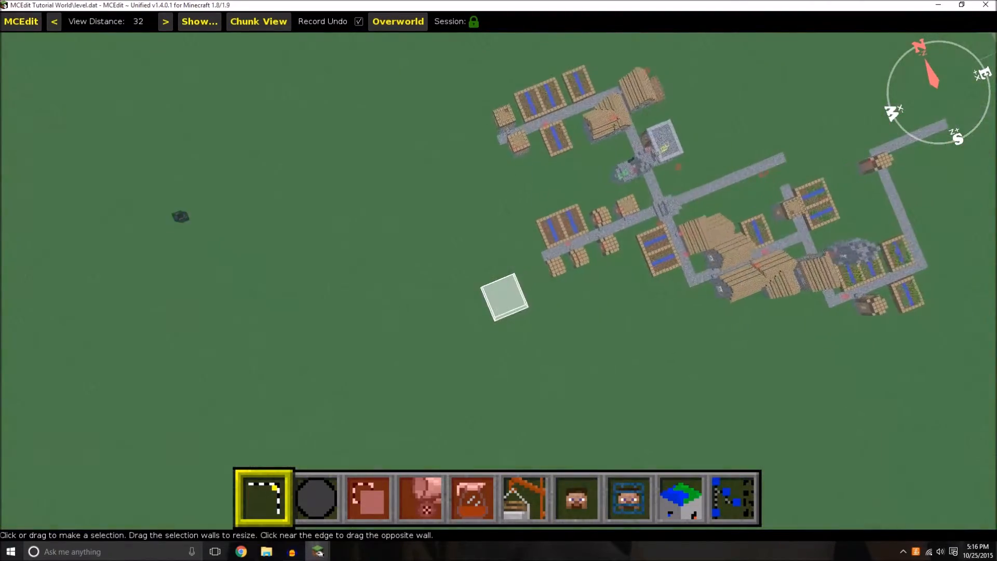
{"action": "key", "text": "w"}
{"action": "key", "text": "s"}
{"action": "key", "text": "w"}
{"action": "right_click_drag", "start_coordinate": [498, 281], "coordinate": [503, 416]}
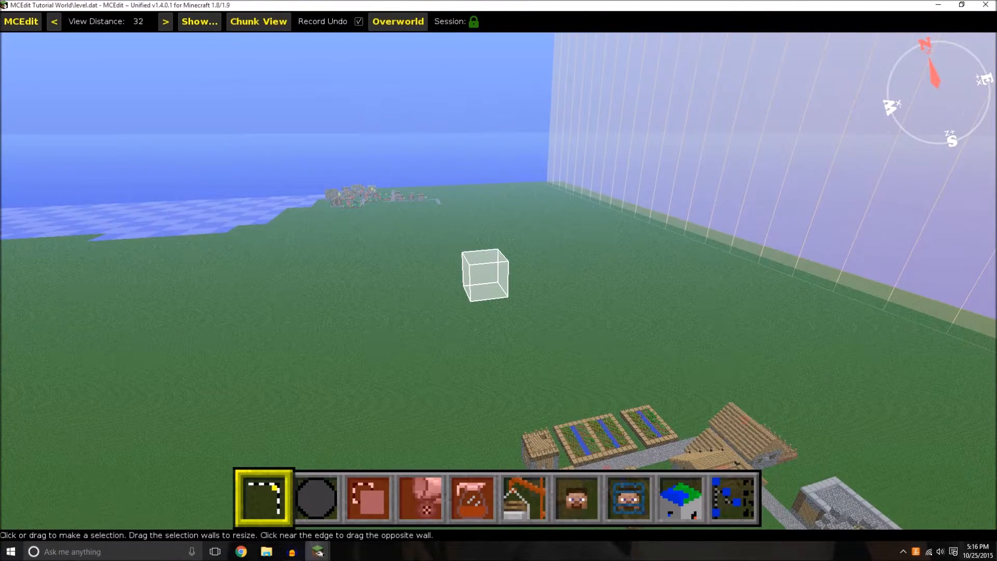
{"action": "key", "text": "shift"}
{"action": "key", "text": "space"}
{"action": "right_click_drag", "start_coordinate": [498, 281], "coordinate": [669, 343]}
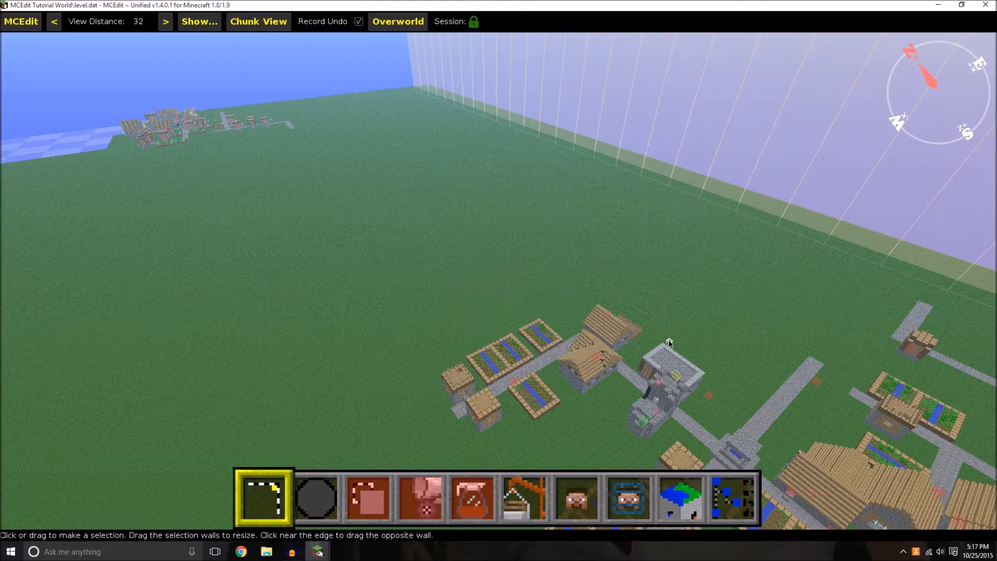
{"action": "right_click_drag", "start_coordinate": [638, 266], "coordinate": [550, 202]}
Review the movement and camera key bindings in the controls list, leaving them unchanged.
{"action": "key", "text": "Escape"}
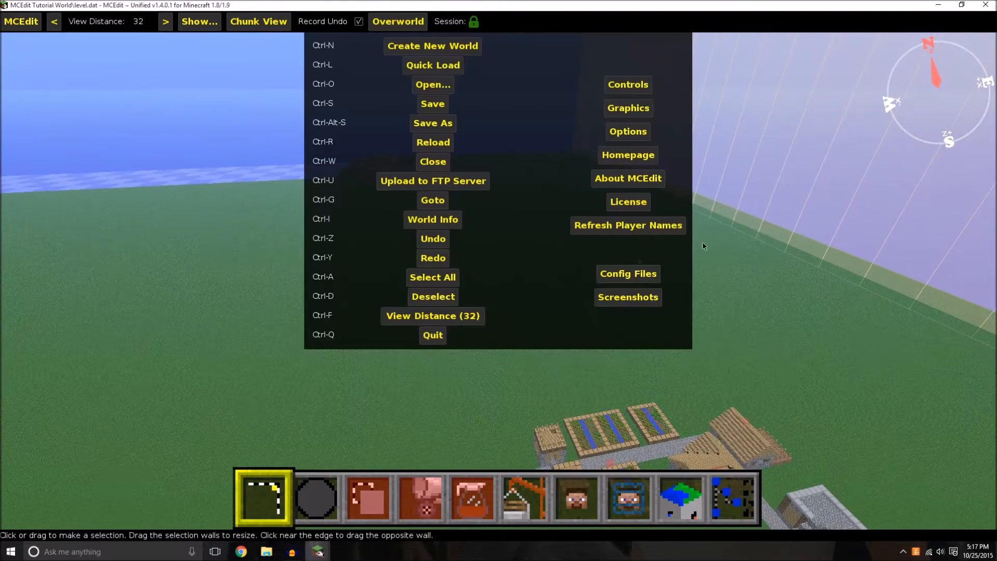
{"action": "left_click", "coordinate": [628, 85]}
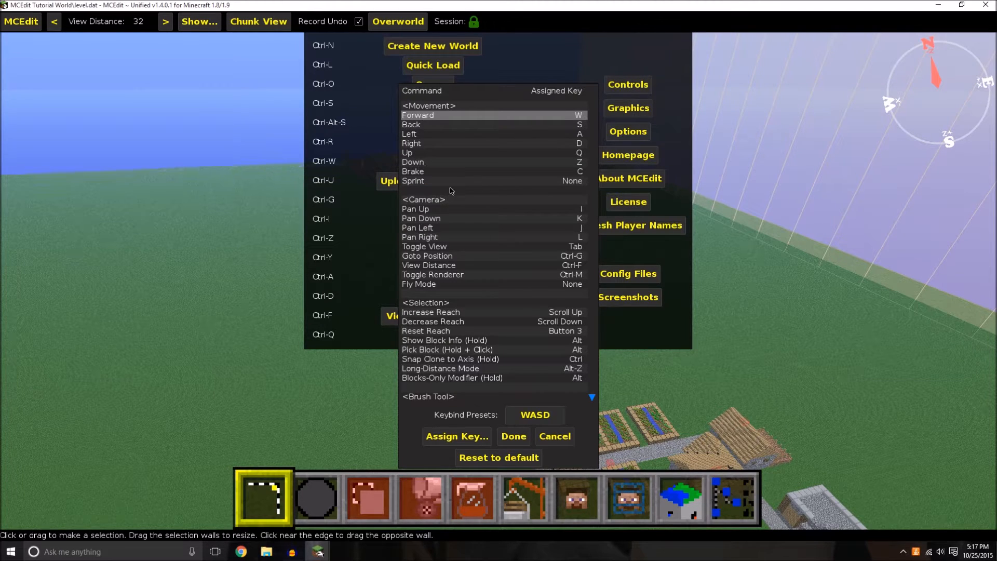
{"action": "left_click", "coordinate": [555, 437]}
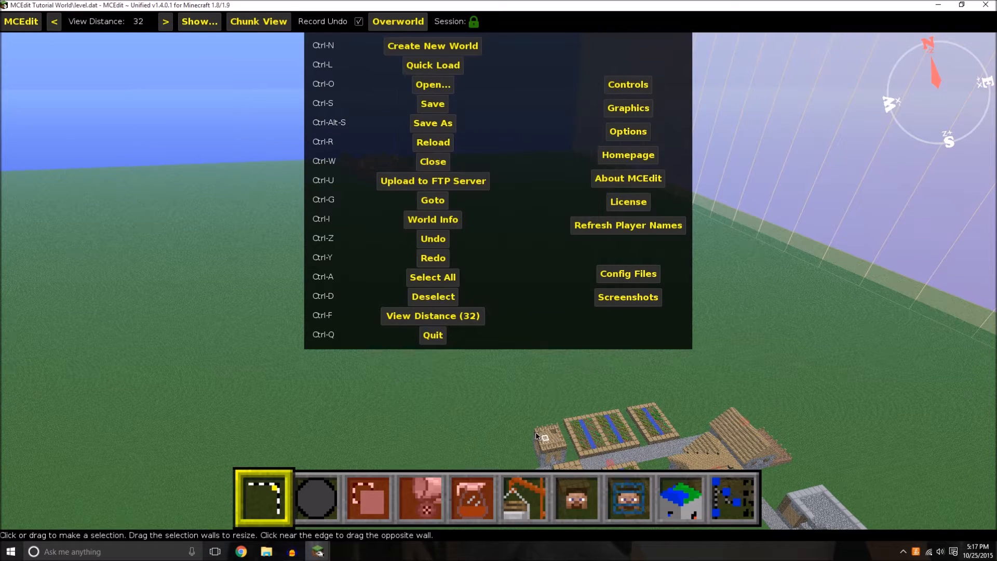
Restart MCEdit with administrator rights and load the MCEdit Tutorial World.
{"action": "left_click", "coordinate": [434, 336]}
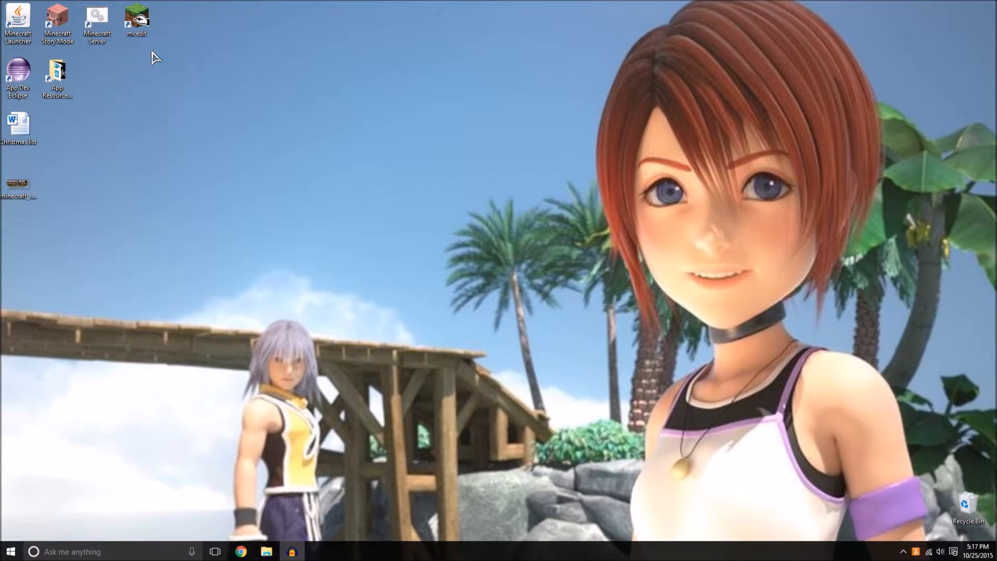
{"action": "double_click", "coordinate": [146, 32]}
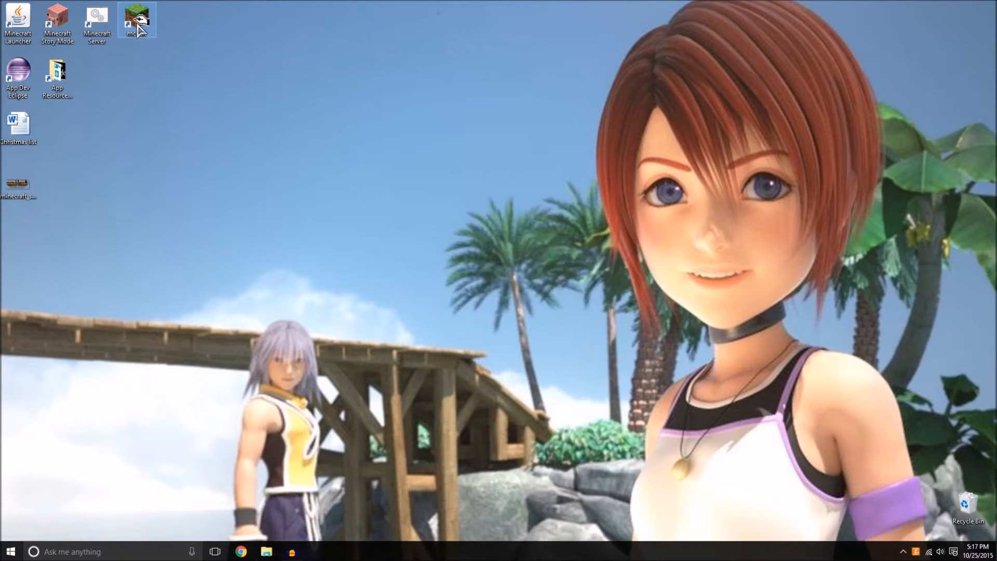
{"action": "right_click", "coordinate": [138, 25]}
{"action": "left_click", "coordinate": [183, 67]}
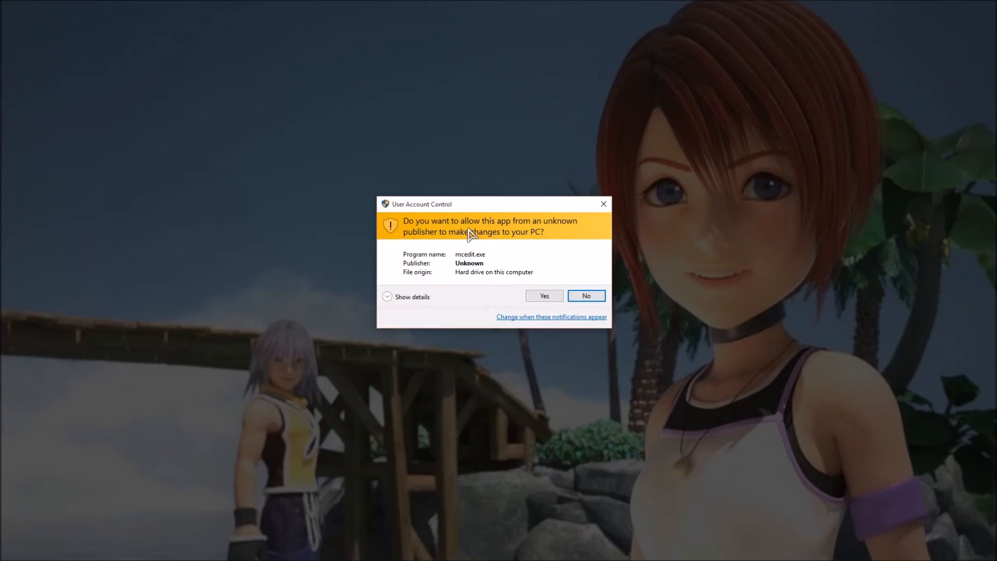
{"action": "left_click", "coordinate": [542, 298]}
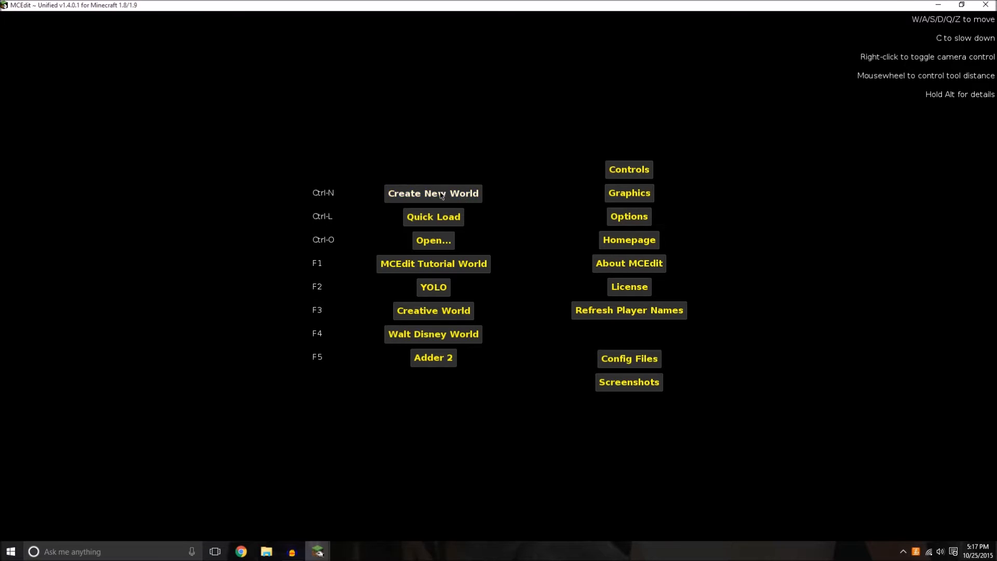
{"action": "left_click", "coordinate": [450, 267]}
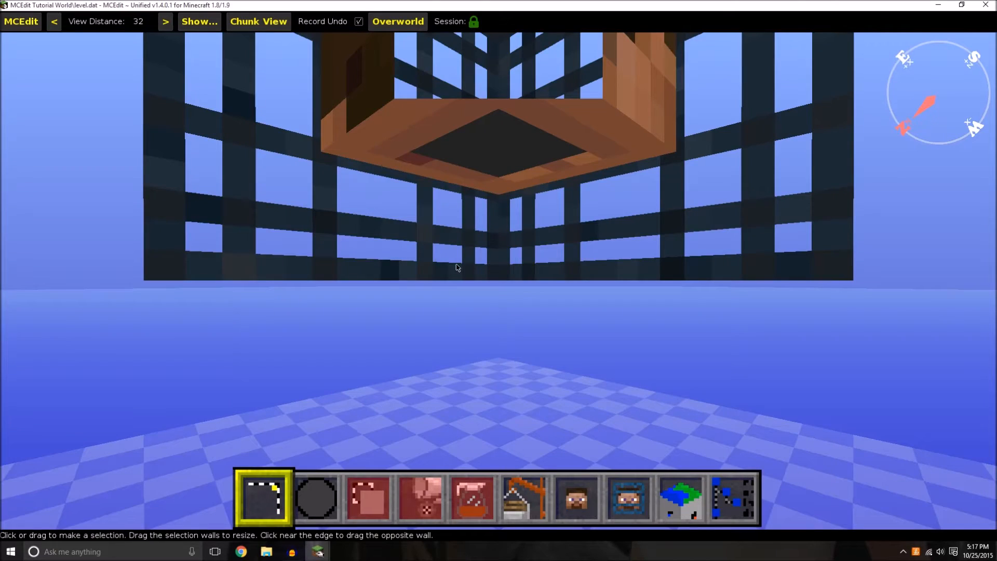
Back the camera away from the mob spawner and view the village at different heights and angles.
{"action": "key", "text": "s"}
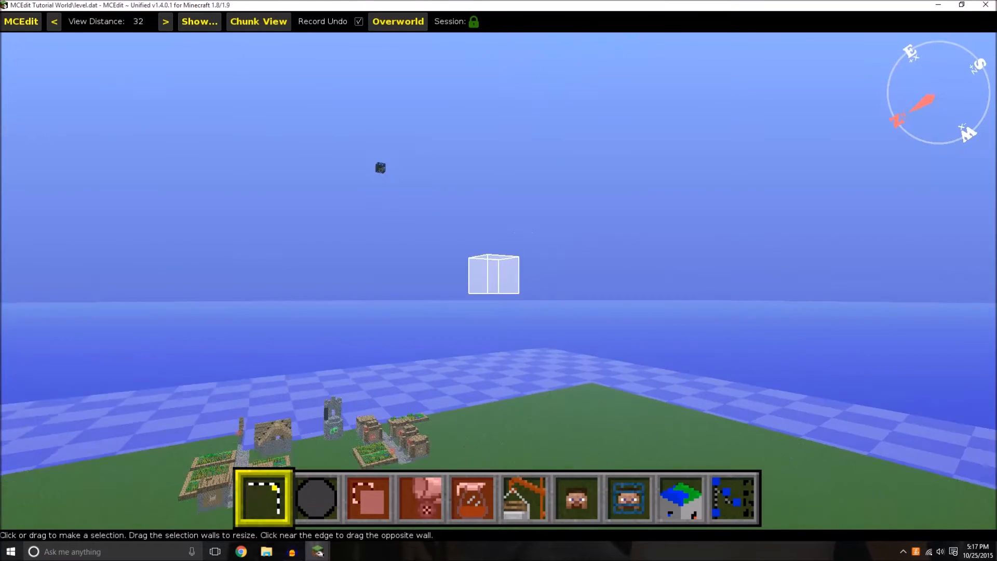
{"action": "key", "text": "Escape"}
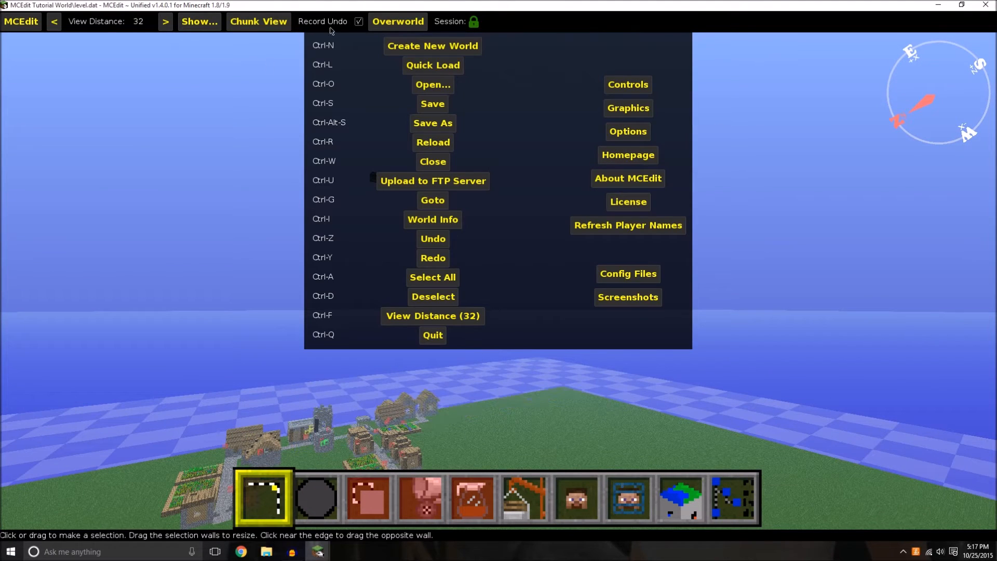
{"action": "key", "text": "Escape"}
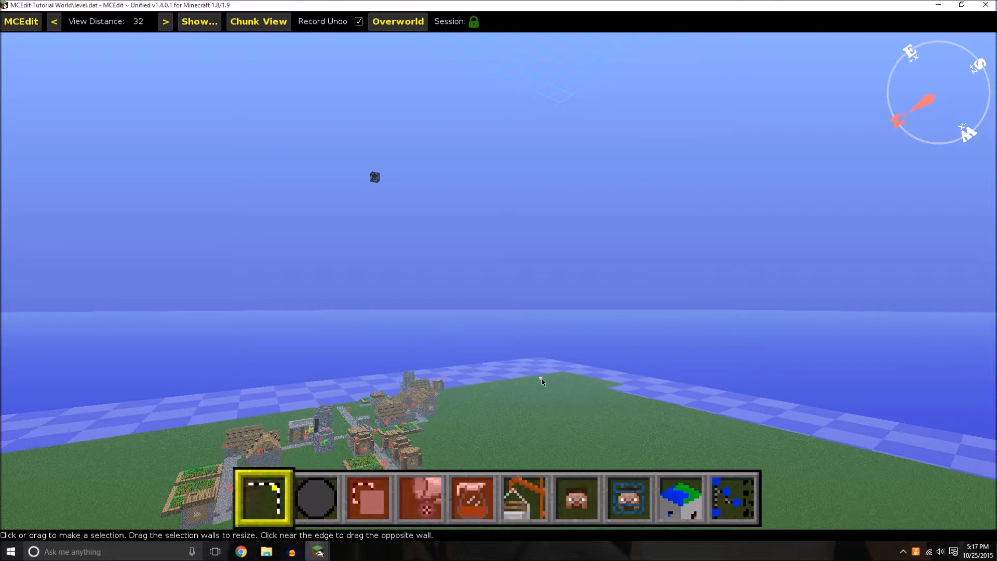
{"action": "key", "text": "s"}
{"action": "right_click", "coordinate": [516, 410]}
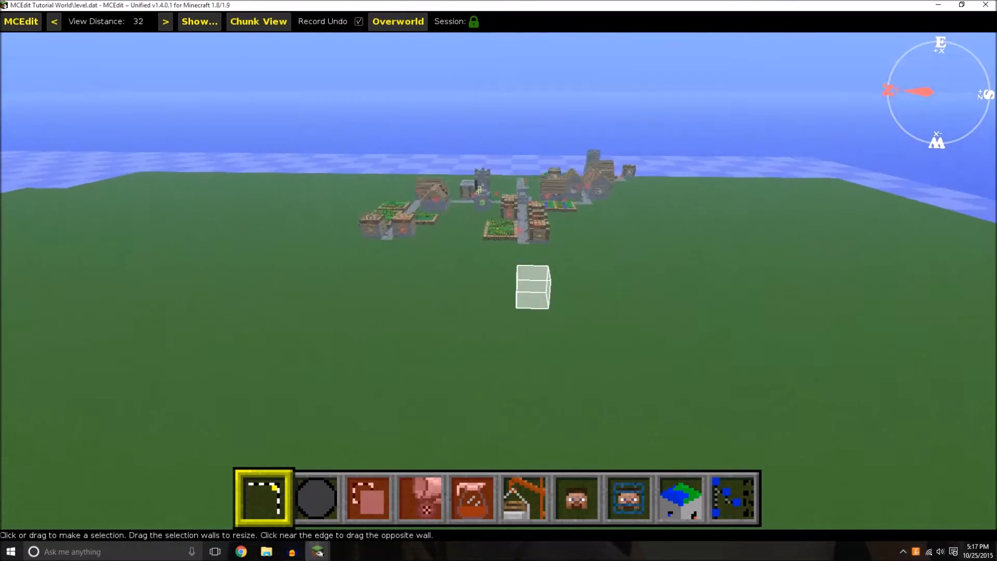
{"action": "key", "text": "w"}
{"action": "right_click", "coordinate": [531, 385]}
{"action": "right_click", "coordinate": [638, 378]}
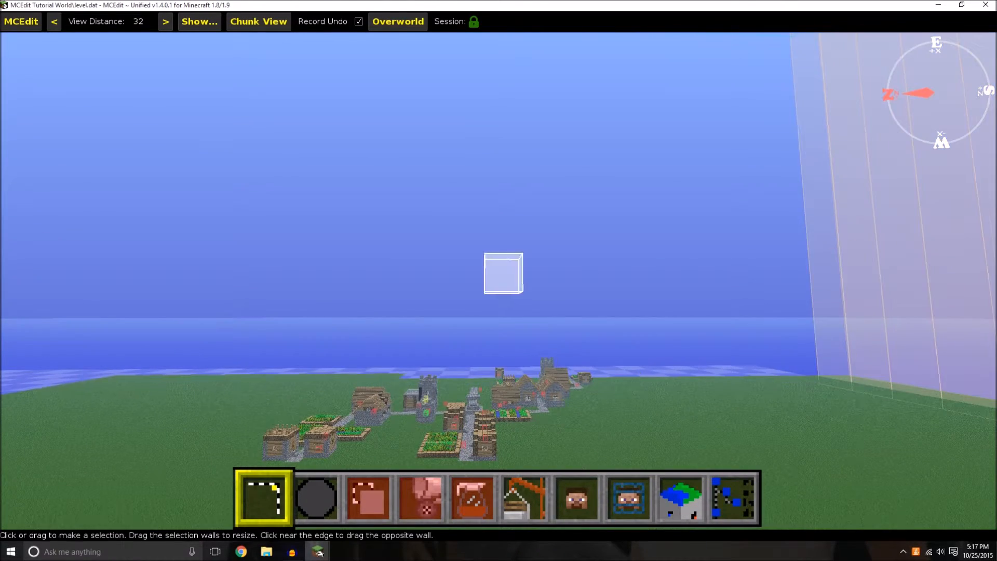
{"action": "right_click", "coordinate": [640, 377]}
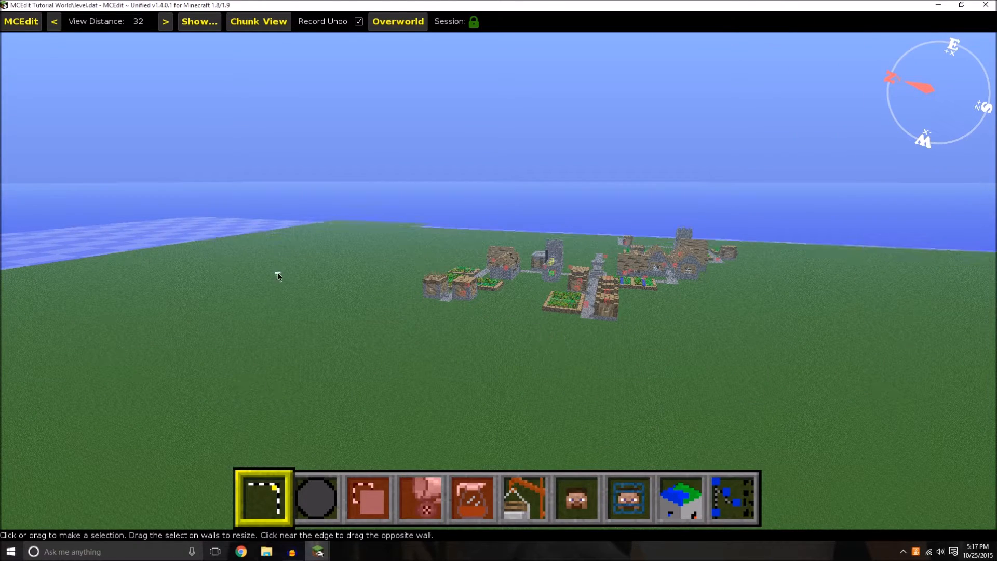
{"action": "left_click_drag", "start_coordinate": [661, 349], "coordinate": [763, 283]}
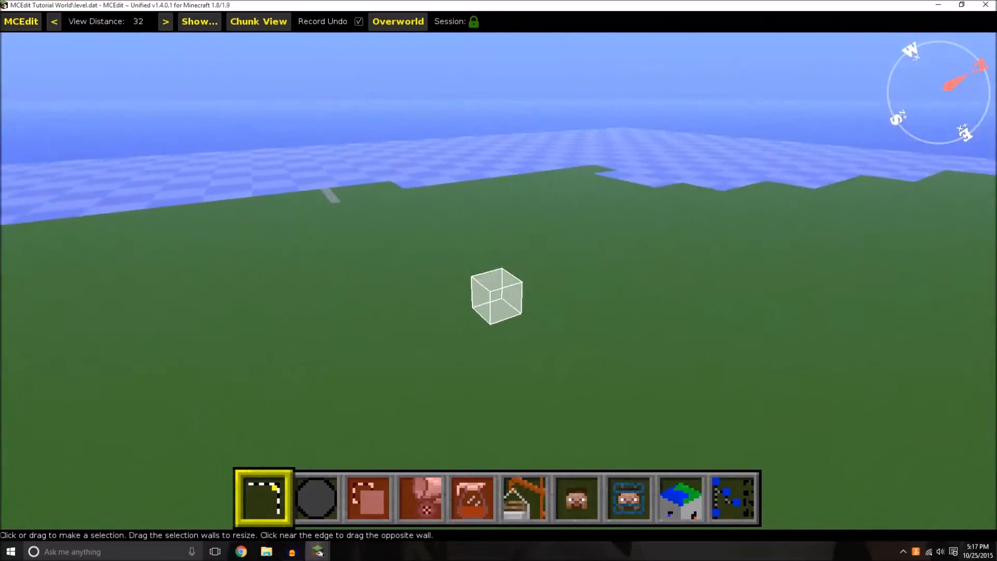
{"action": "key", "text": "w"}
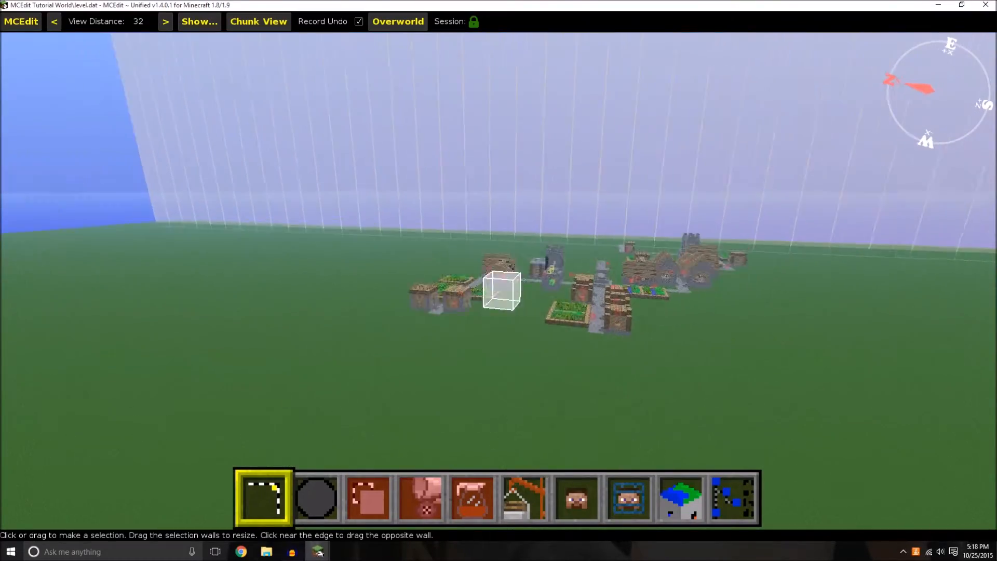
{"action": "key", "text": "space"}
{"action": "key", "text": "shift"}
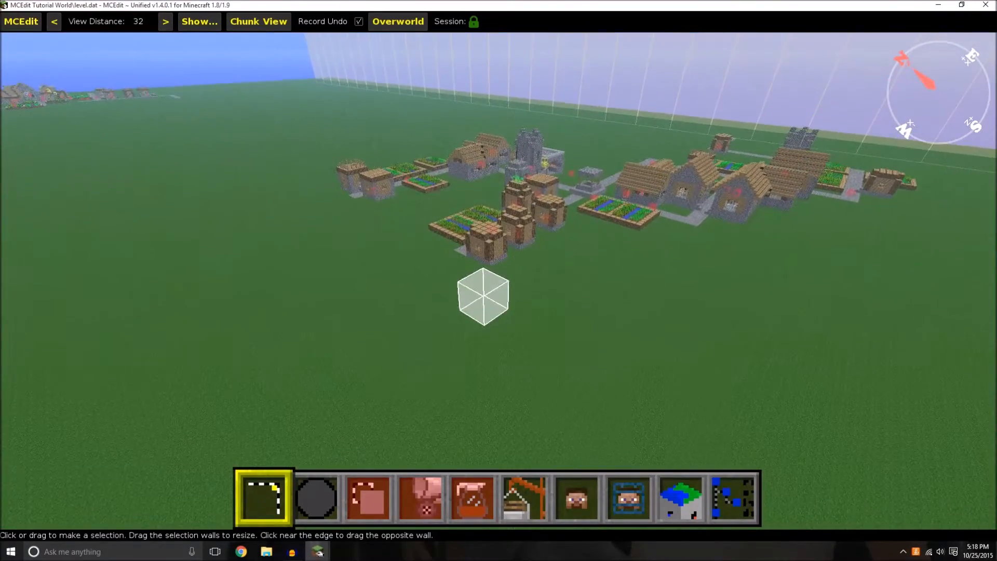
Check the assigned keys for moving up and down in the controls list and return to the world.
{"action": "key", "text": "Escape"}
{"action": "left_click", "coordinate": [626, 86]}
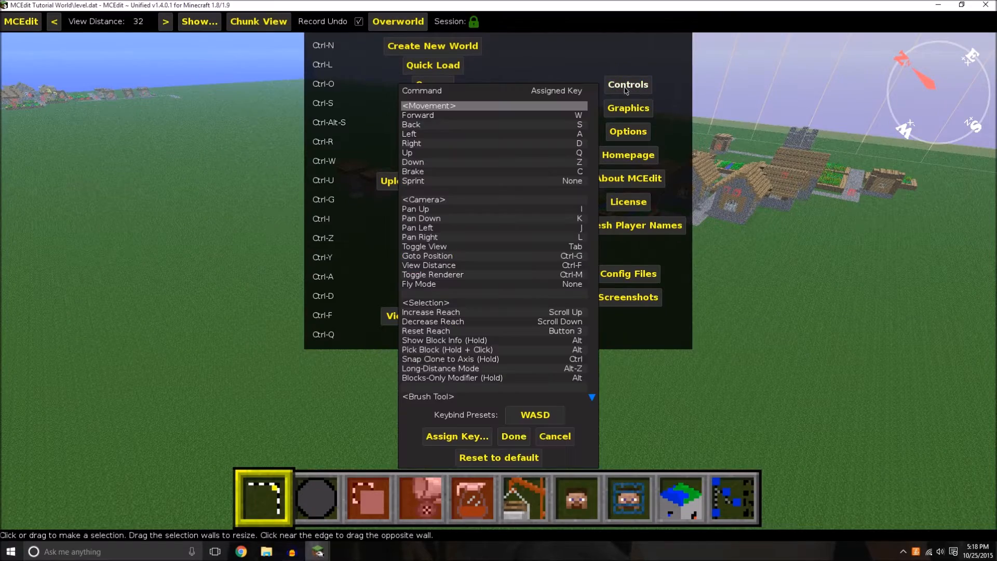
{"action": "left_click", "coordinate": [554, 440]}
{"action": "left_click", "coordinate": [552, 415]}
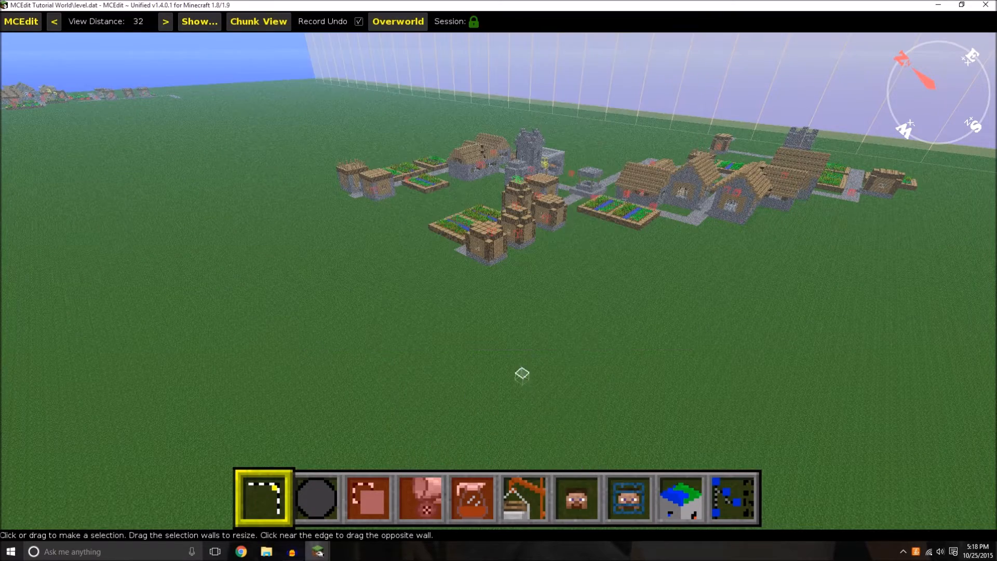
Select the ground area around the whole village as a flat box about 131 wide, 116 long and 1 high.
{"action": "right_click", "coordinate": [521, 375]}
{"action": "key", "text": "a"}
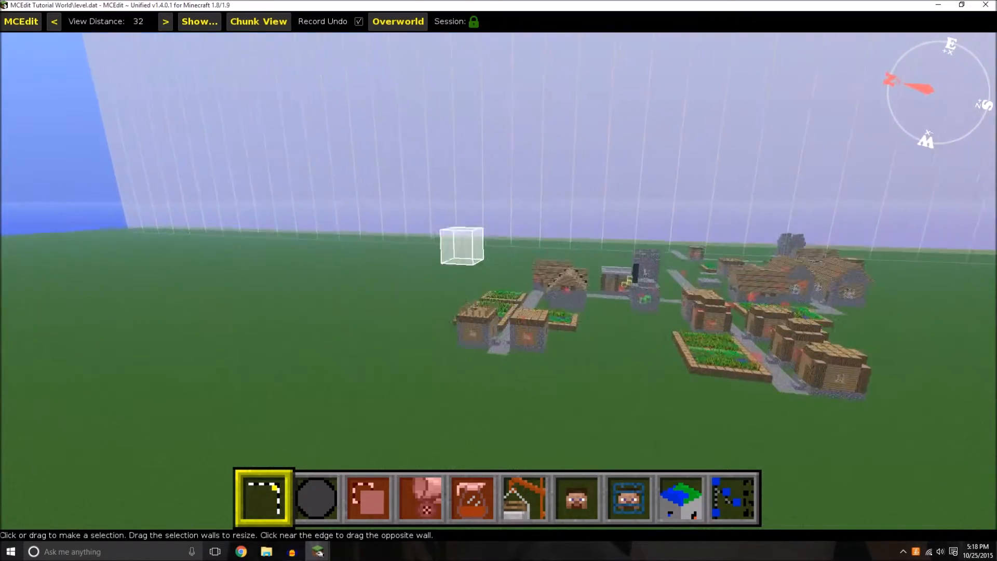
{"action": "key", "text": "space"}
{"action": "key", "text": "a"}
{"action": "key", "text": "w"}
{"action": "key", "text": "s"}
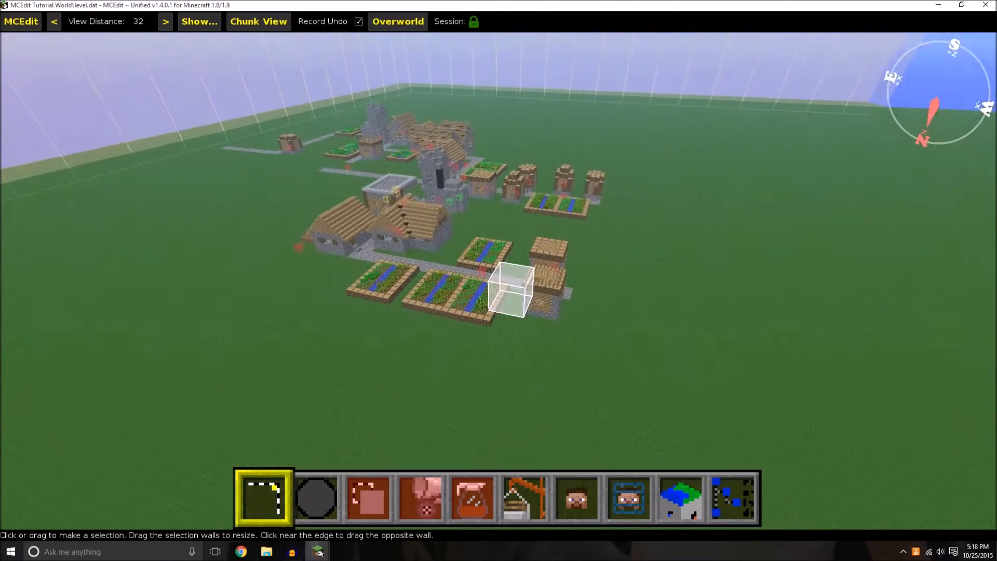
{"action": "right_click", "coordinate": [552, 390]}
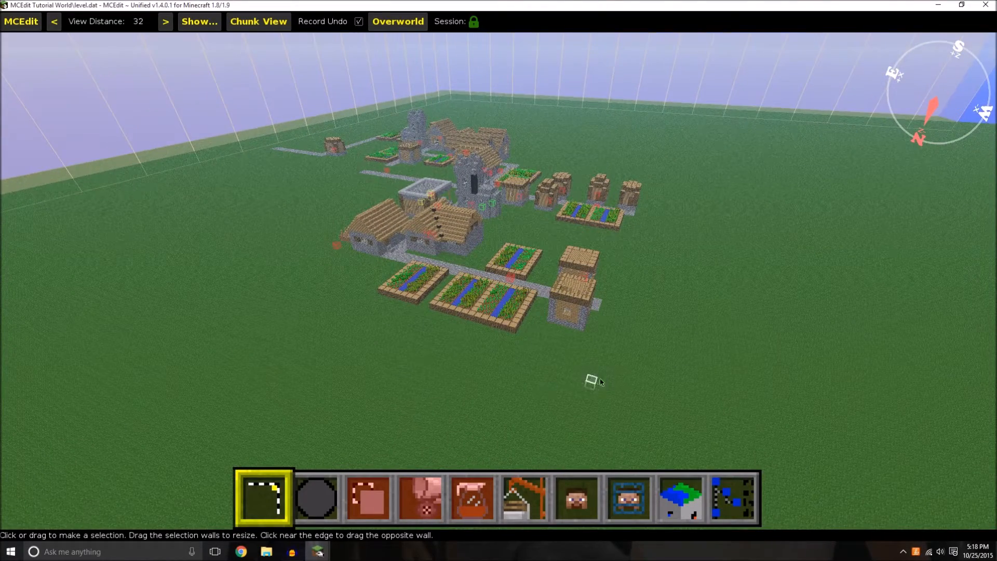
{"action": "right_click", "coordinate": [536, 345]}
{"action": "left_click_drag", "start_coordinate": [558, 357], "coordinate": [531, 341]}
{"action": "right_click", "coordinate": [531, 341]}
{"action": "left_click_drag", "start_coordinate": [486, 277], "coordinate": [638, 124]}
{"action": "right_click", "coordinate": [499, 271]}
{"action": "right_click", "coordinate": [353, 136]}
{"action": "right_click", "coordinate": [356, 135]}
{"action": "right_click", "coordinate": [643, 153]}
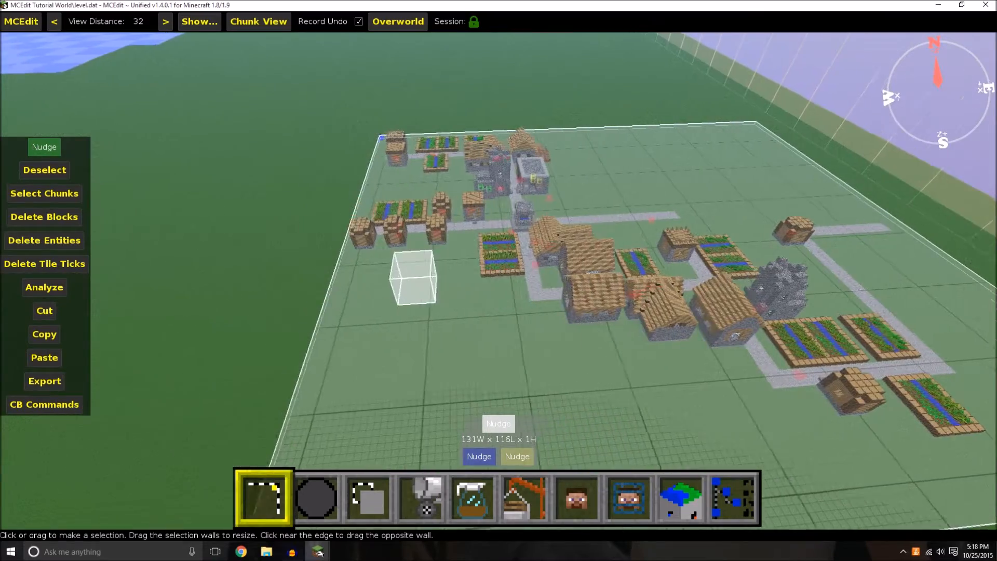
Inspect the flat village selection from ground level, from below the world and from above.
{"action": "key", "text": "a"}
{"action": "key", "text": "shift"}
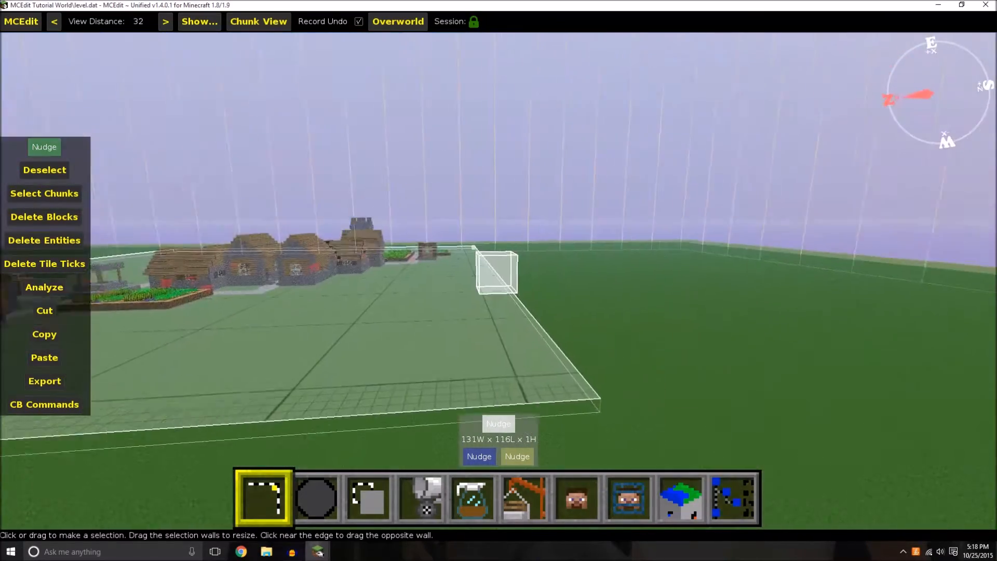
{"action": "key", "text": "shift"}
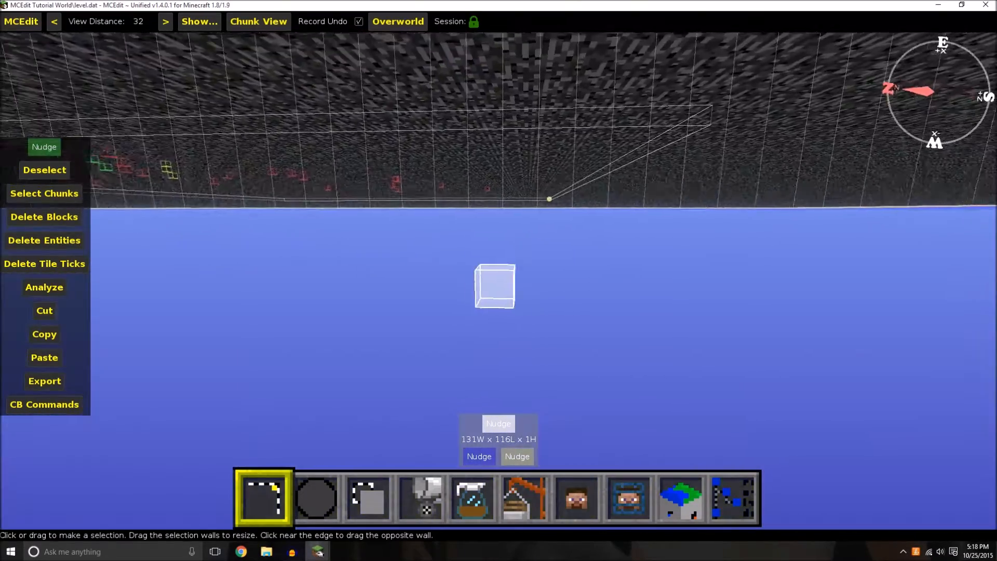
{"action": "key", "text": "space"}
{"action": "key", "text": "a"}
{"action": "key", "text": "space"}
{"action": "key", "text": "space"}
{"action": "right_click", "coordinate": [646, 167]}
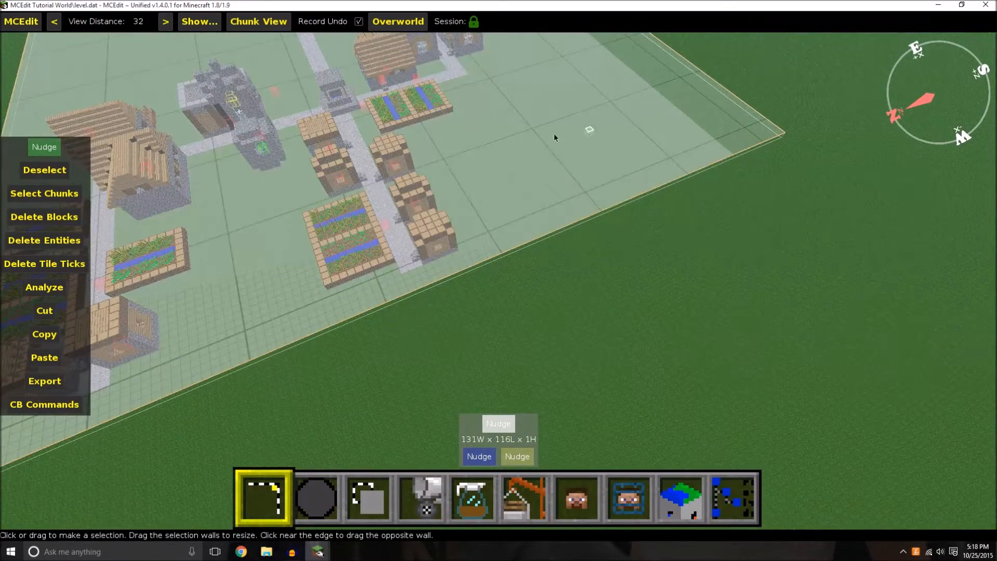
{"action": "right_click", "coordinate": [599, 149]}
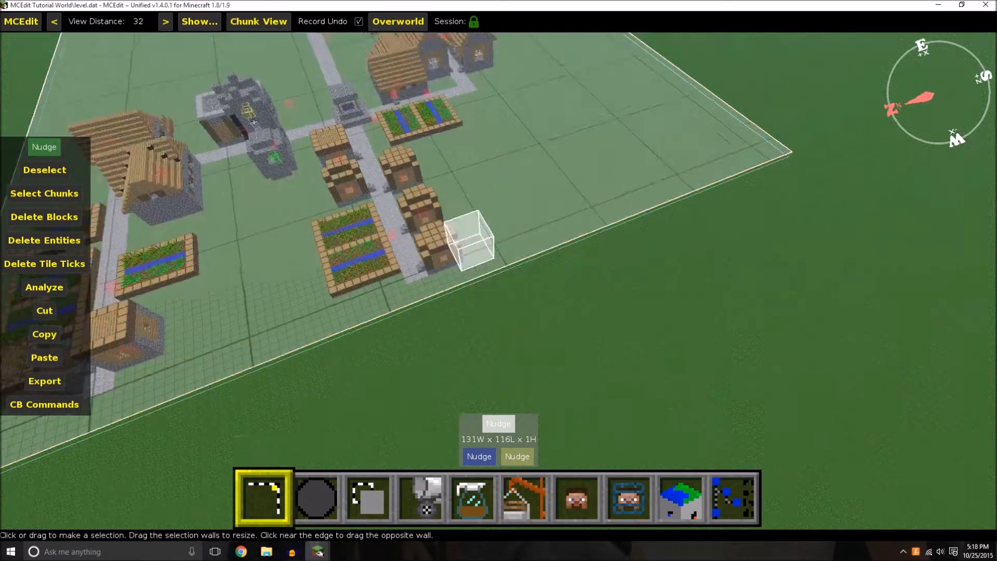
{"action": "right_click", "coordinate": [678, 190]}
Raise the upper corner of the village selection until the box is 18 blocks high, enclosing the buildings.
{"action": "mouse_move", "coordinate": [619, 285]}
{"action": "left_mouse_down"}
{"action": "mouse_move", "coordinate": [608, 114]}
{"action": "mouse_move", "coordinate": [621, 129]}
{"action": "mouse_move", "coordinate": [613, 297]}
{"action": "mouse_move", "coordinate": [608, 285]}
{"action": "left_mouse_up"}
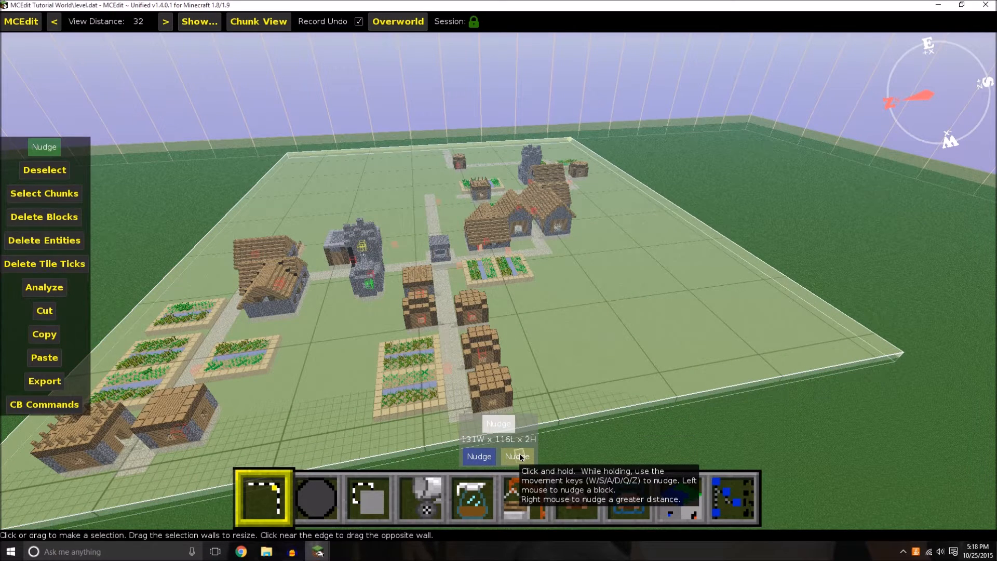
{"action": "key", "text": "q"}
{"action": "key", "text": "q"}
{"action": "key", "text": "z"}
{"action": "key", "text": "z"}
{"action": "key", "text": "q"}
{"action": "key", "text": "q"}
{"action": "key", "text": "q"}
{"action": "key", "text": "q"}
{"action": "key", "text": "q"}
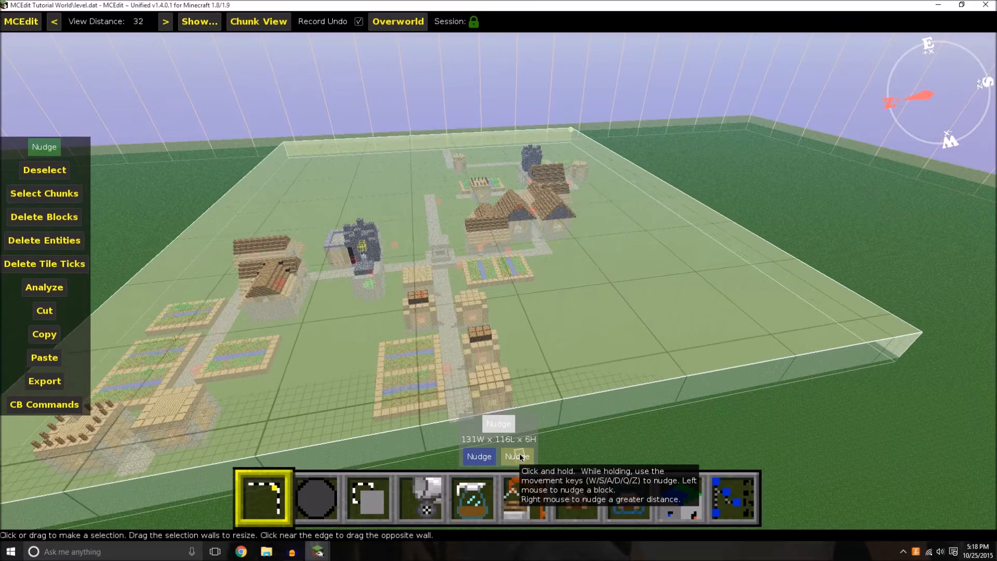
{"action": "key", "text": "q"}
{"action": "key", "text": "q"}
{"action": "key", "text": "q"}
{"action": "key", "text": "q"}
{"action": "key", "text": "q"}
{"action": "key", "text": "q"}
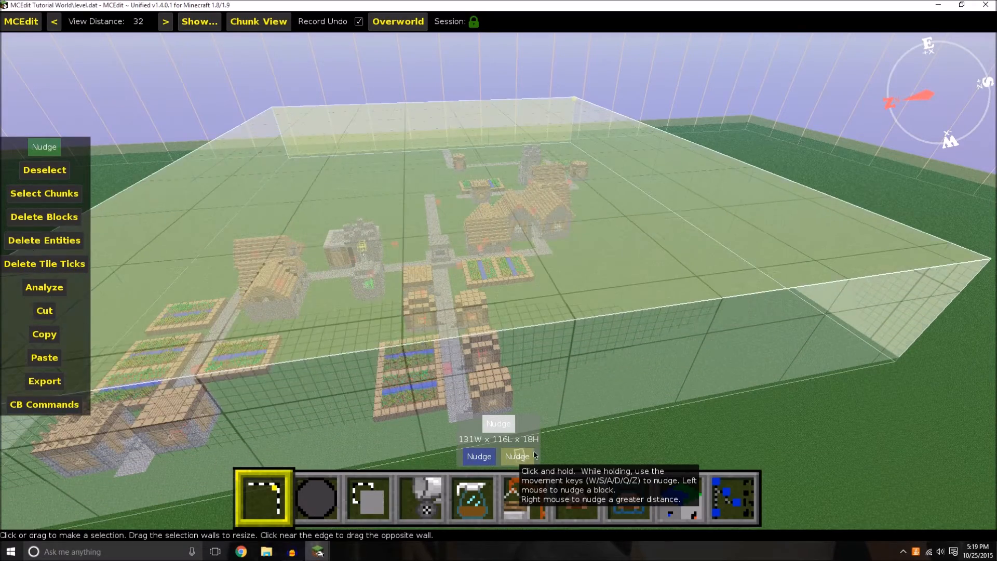
{"action": "right_click", "coordinate": [520, 456]}
Delete all blocks inside the village selection.
{"action": "key", "text": "shift"}
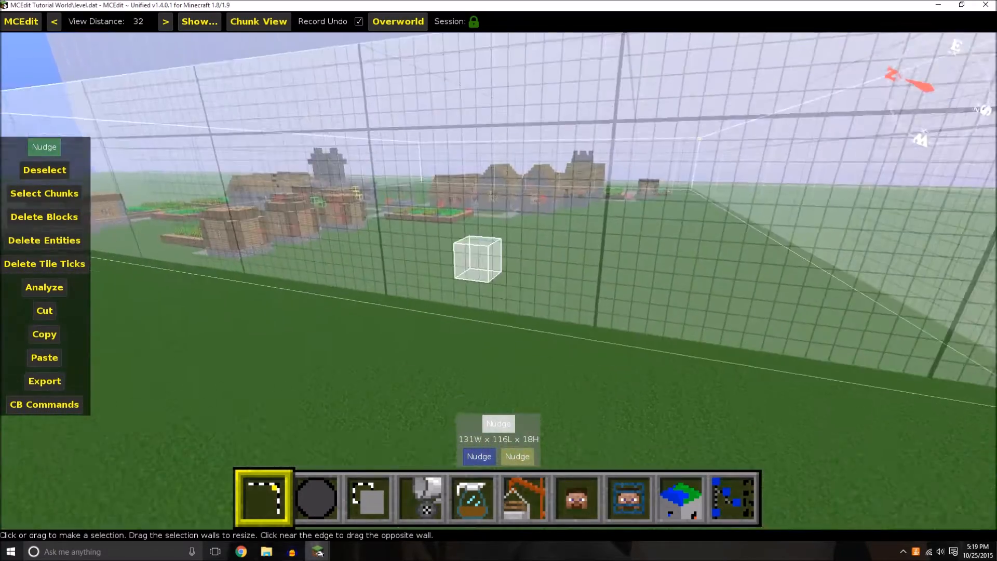
{"action": "key", "text": "a"}
{"action": "key", "text": "a"}
{"action": "right_click", "coordinate": [628, 398]}
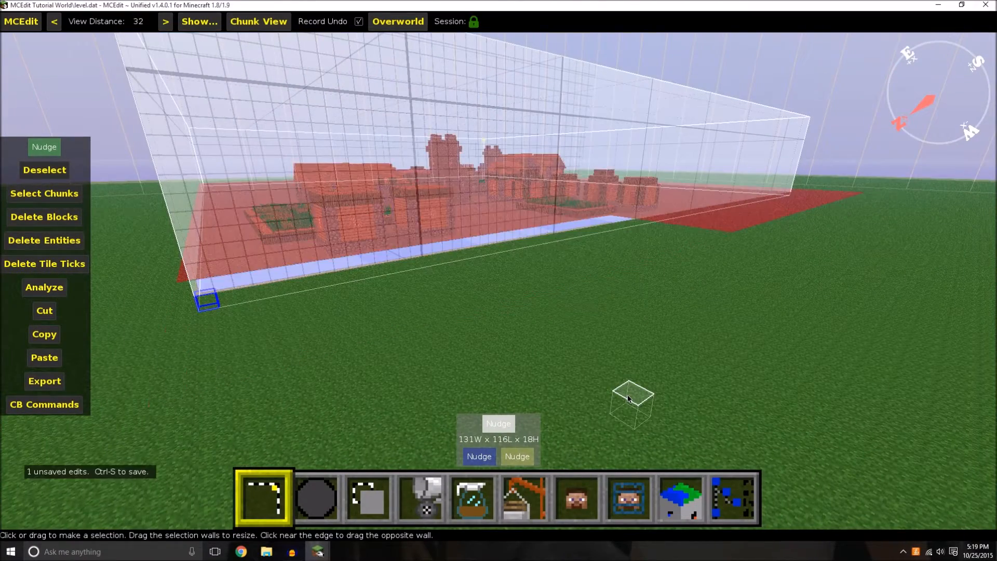
Examine the area of the deleted village from different sides and heights.
{"action": "right_click", "coordinate": [517, 317]}
{"action": "key", "text": "s"}
{"action": "key", "text": "d"}
{"action": "key", "text": "space"}
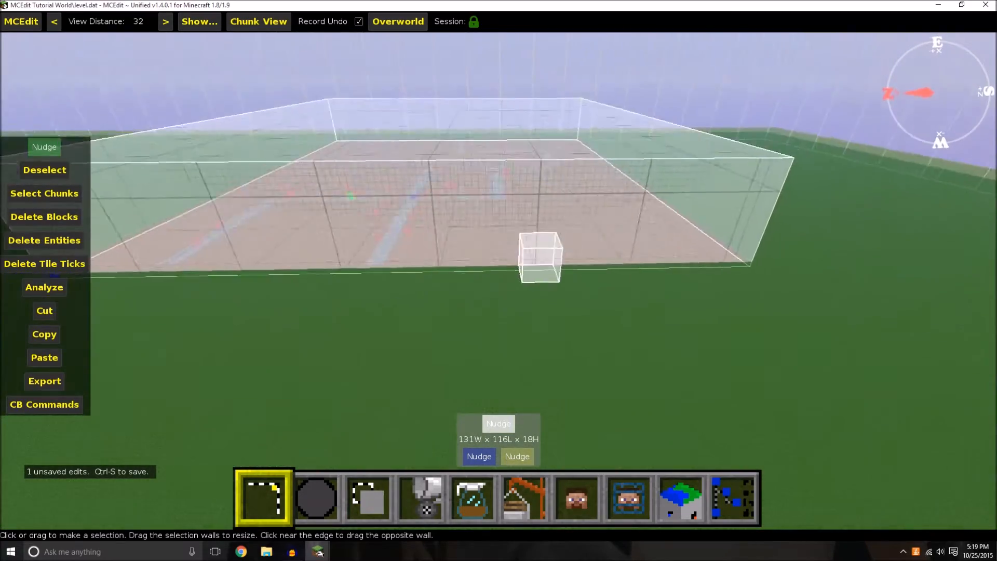
{"action": "key", "text": "d"}
{"action": "key", "text": "w"}
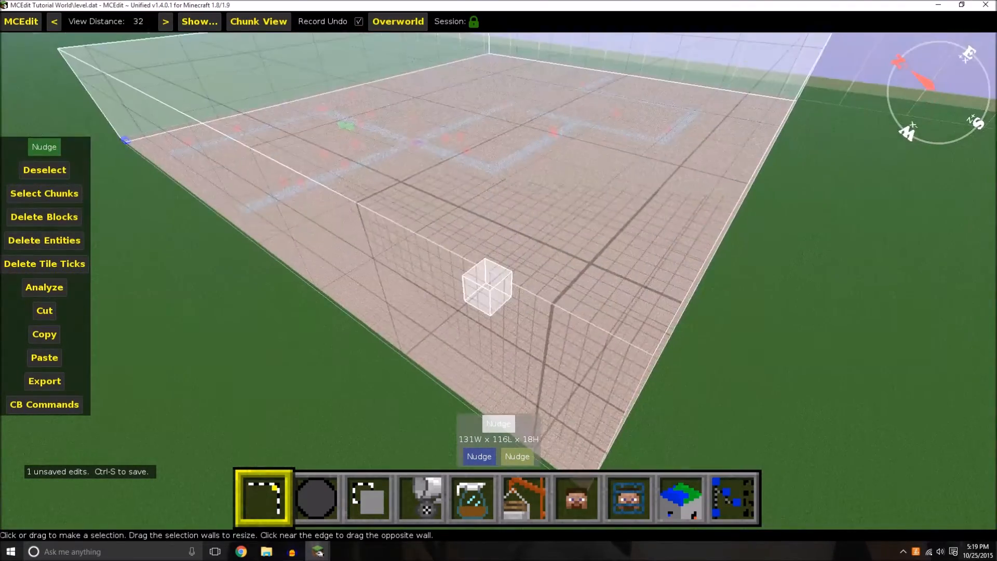
{"action": "key", "text": "s"}
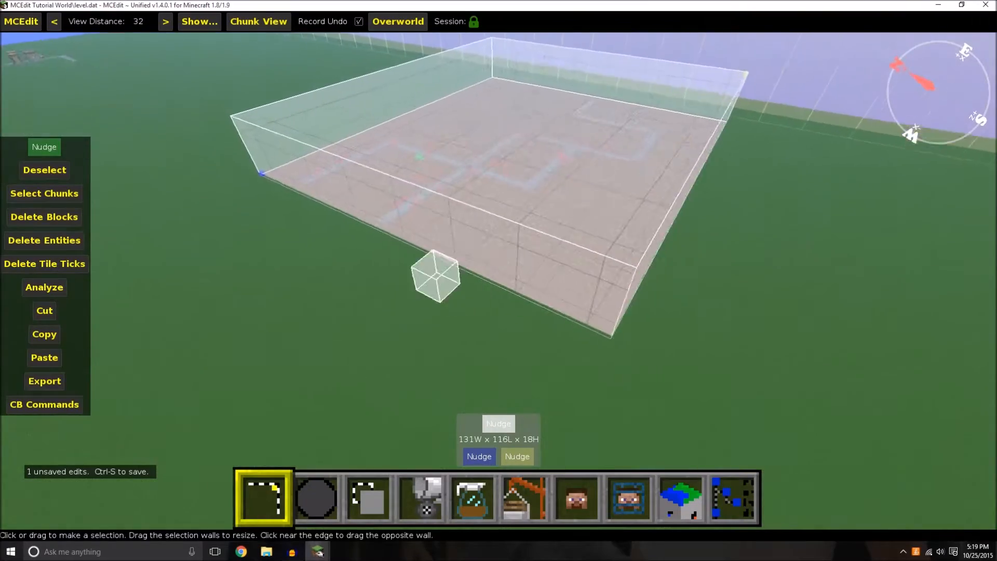
{"action": "key", "text": "w"}
{"action": "key", "text": "a"}
{"action": "right_click", "coordinate": [518, 319]}
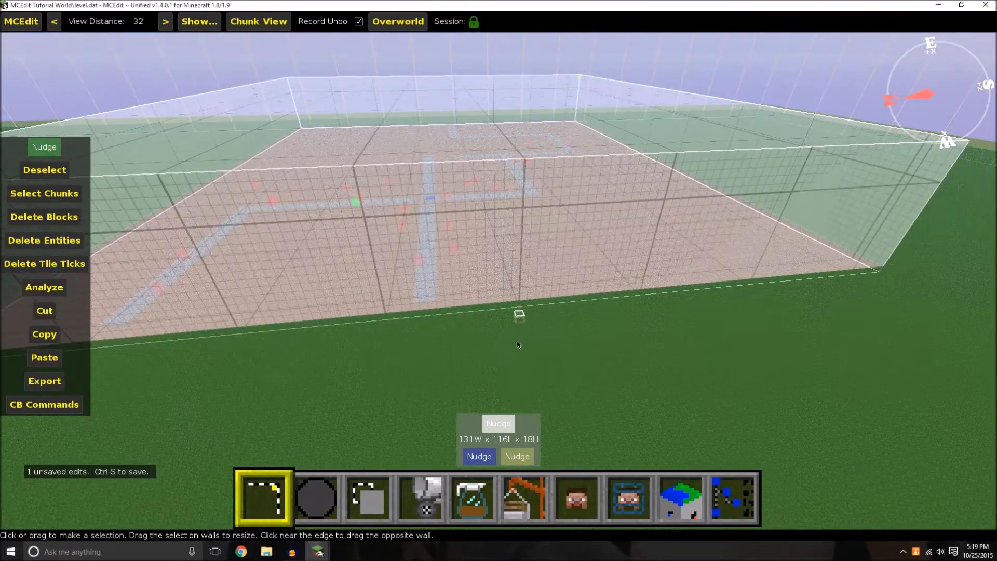
Fill the emptied 131 x 116 x 18 selection with Granite and clear the selection.
{"action": "left_click", "coordinate": [425, 491]}
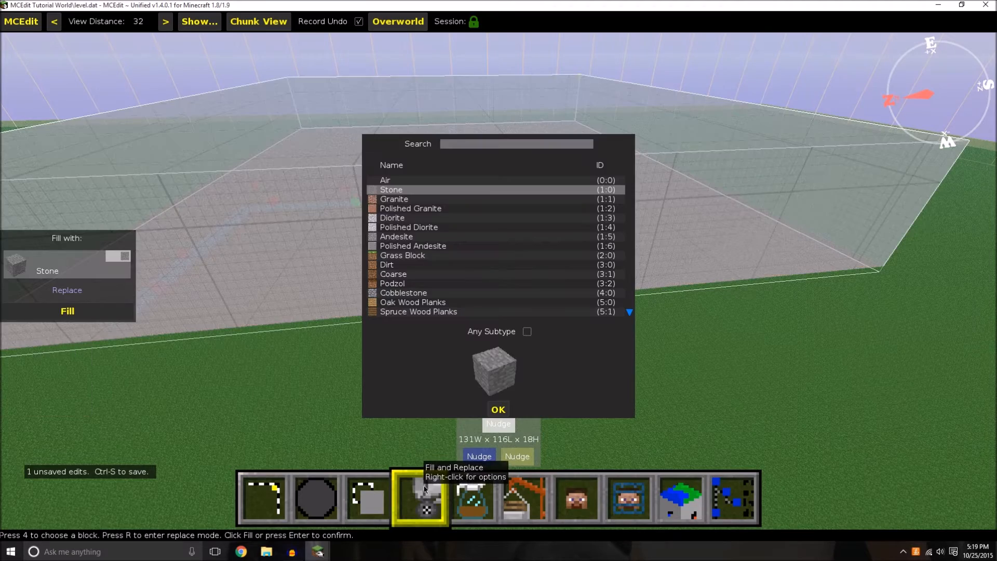
{"action": "left_click", "coordinate": [498, 409]}
{"action": "key", "text": "a"}
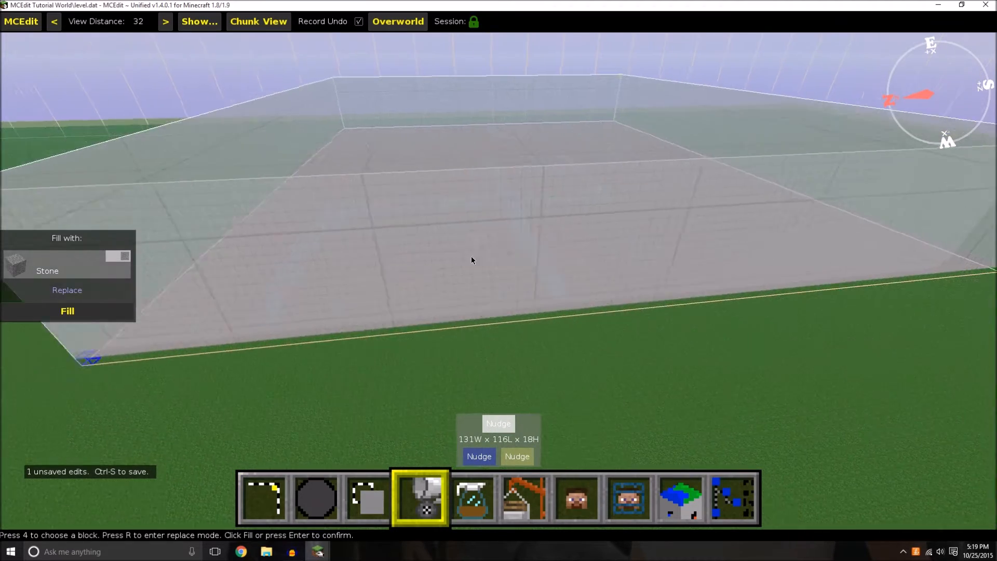
{"action": "right_click", "coordinate": [478, 276]}
{"action": "key", "text": "d"}
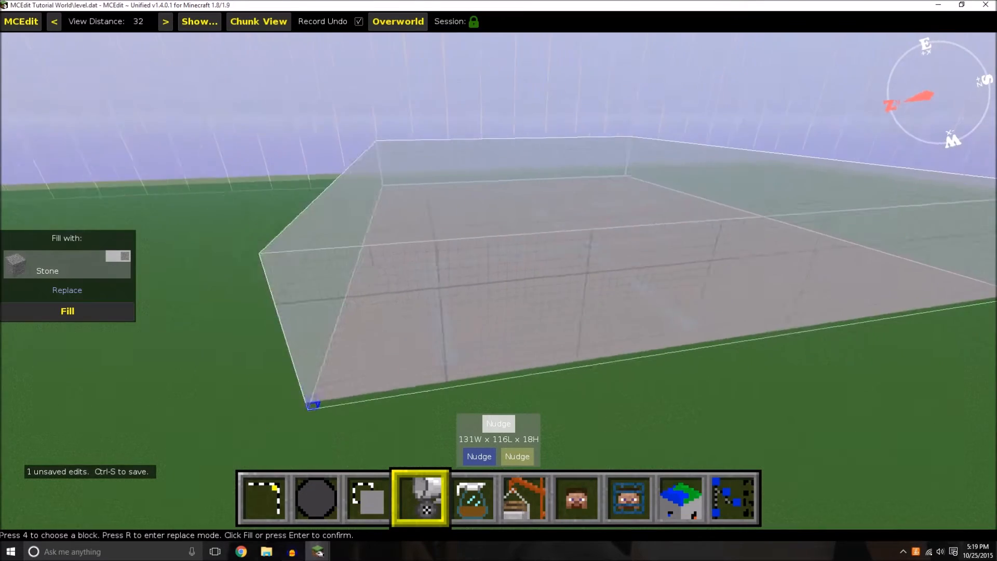
{"action": "right_click", "coordinate": [523, 283]}
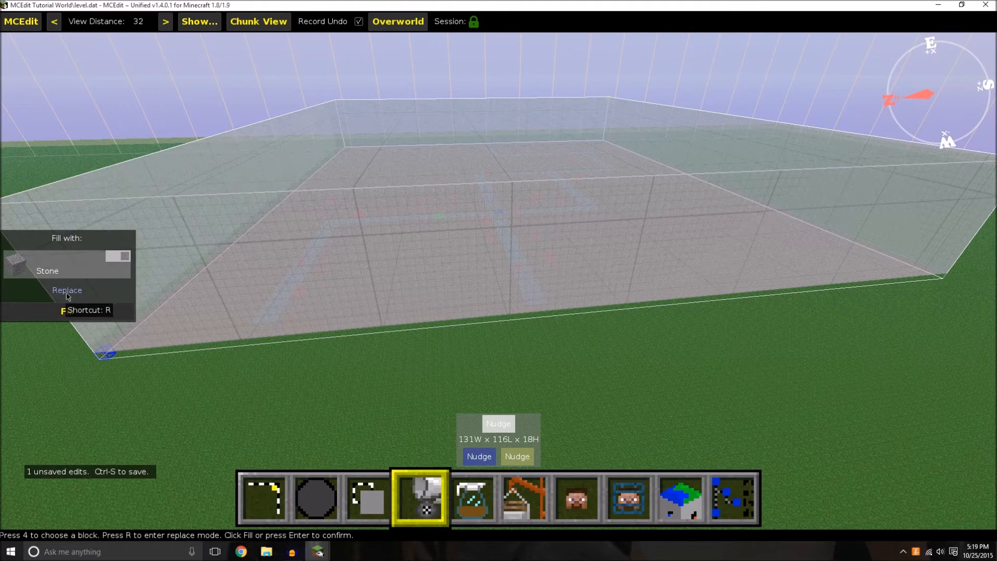
{"action": "left_click", "coordinate": [43, 269]}
{"action": "left_click", "coordinate": [41, 268]}
{"action": "left_click", "coordinate": [89, 267]}
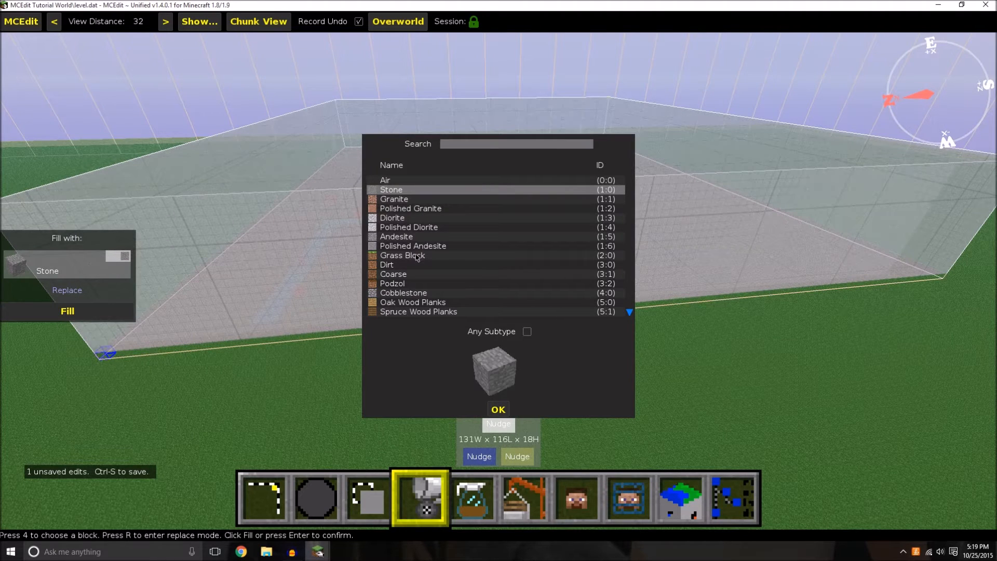
{"action": "double_click", "coordinate": [402, 201]}
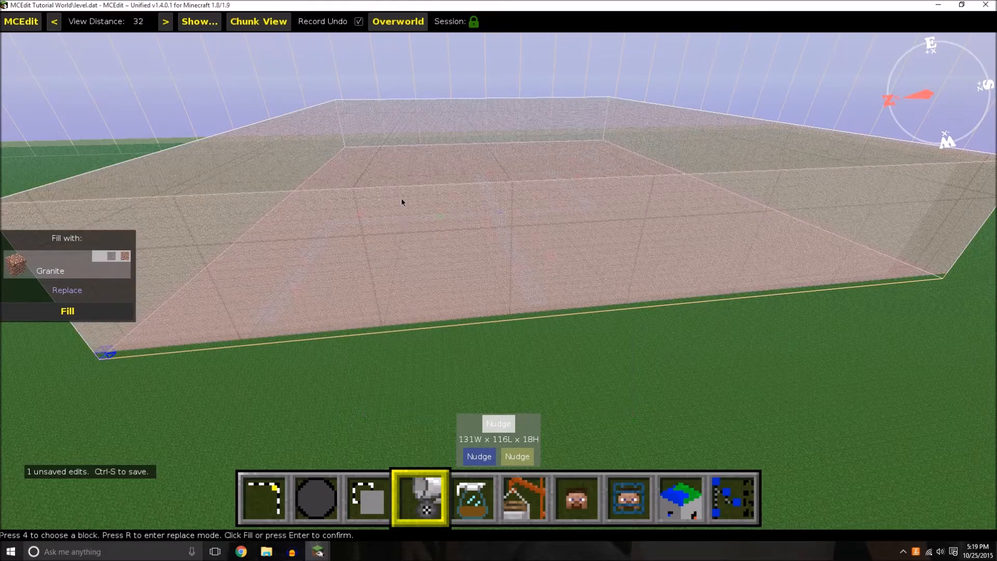
{"action": "left_click", "coordinate": [111, 312]}
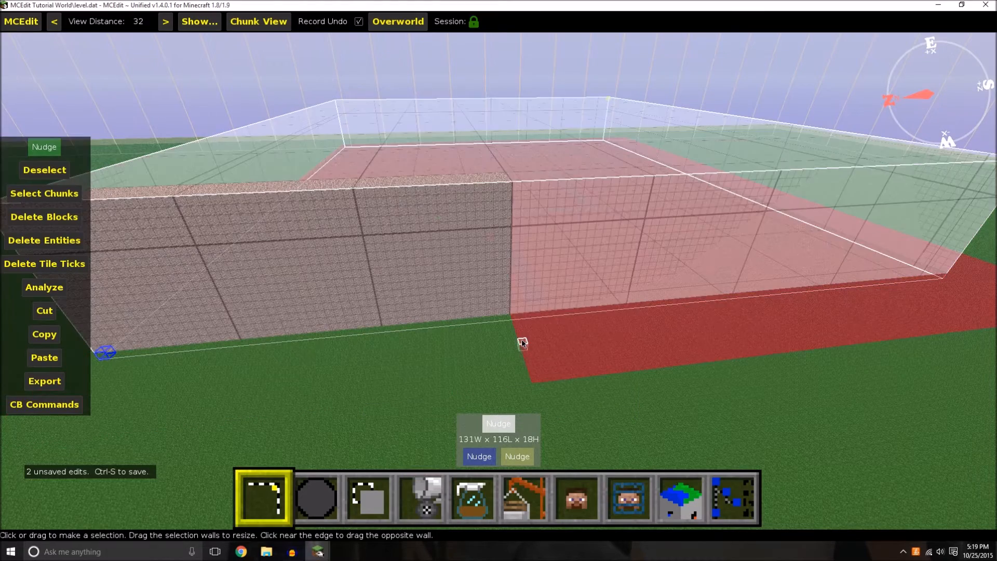
{"action": "right_click", "coordinate": [513, 307]}
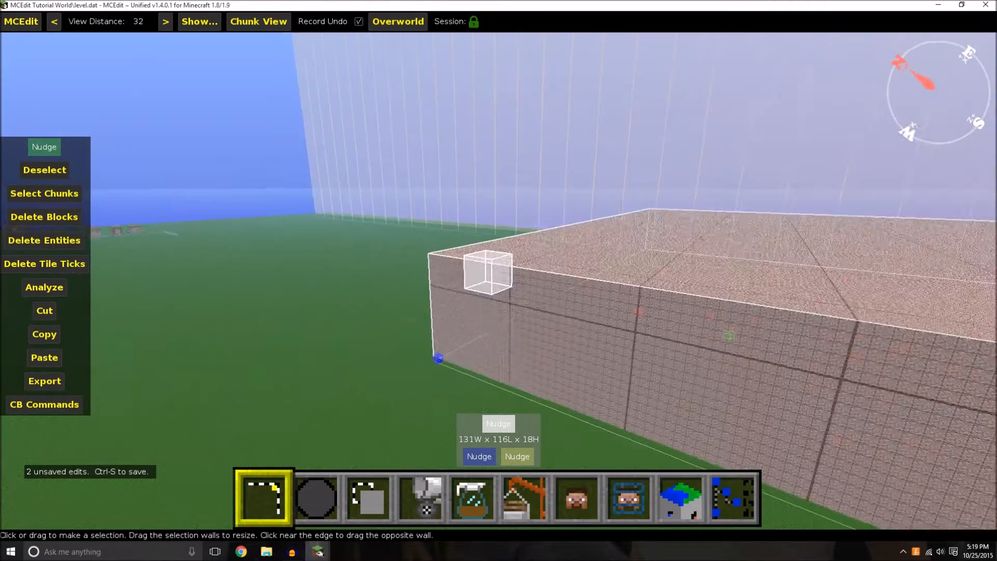
{"action": "key", "text": "ctrl+d"}
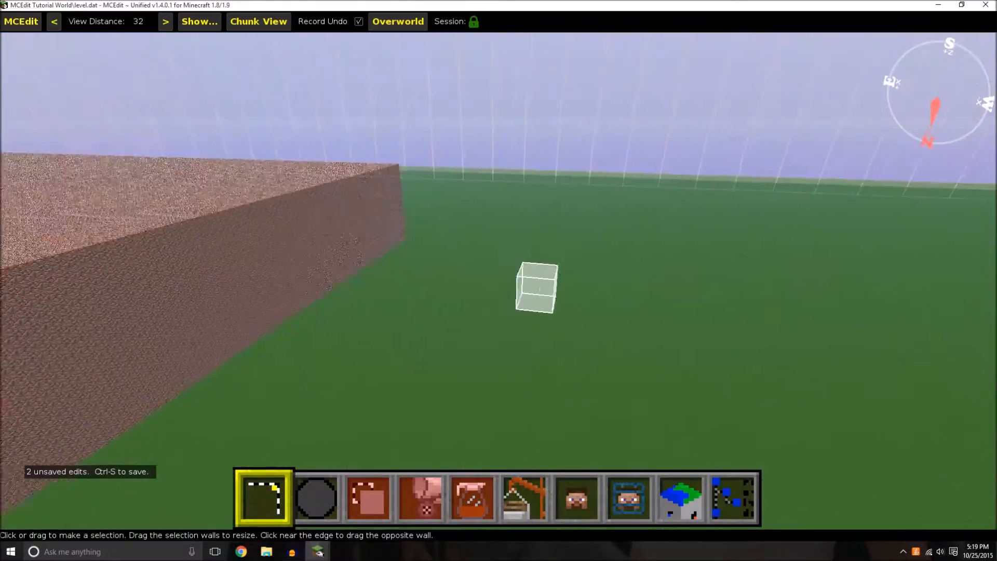
Inspect the large granite block from all sides and from above.
{"action": "key", "text": "d"}
{"action": "key", "text": "space"}
{"action": "key", "text": "d"}
{"action": "key", "text": "shift"}
{"action": "key", "text": "w"}
{"action": "key", "text": "w"}
{"action": "key", "text": "s"}
{"action": "key", "text": "a"}
{"action": "key", "text": "space"}
{"action": "key", "text": "a"}
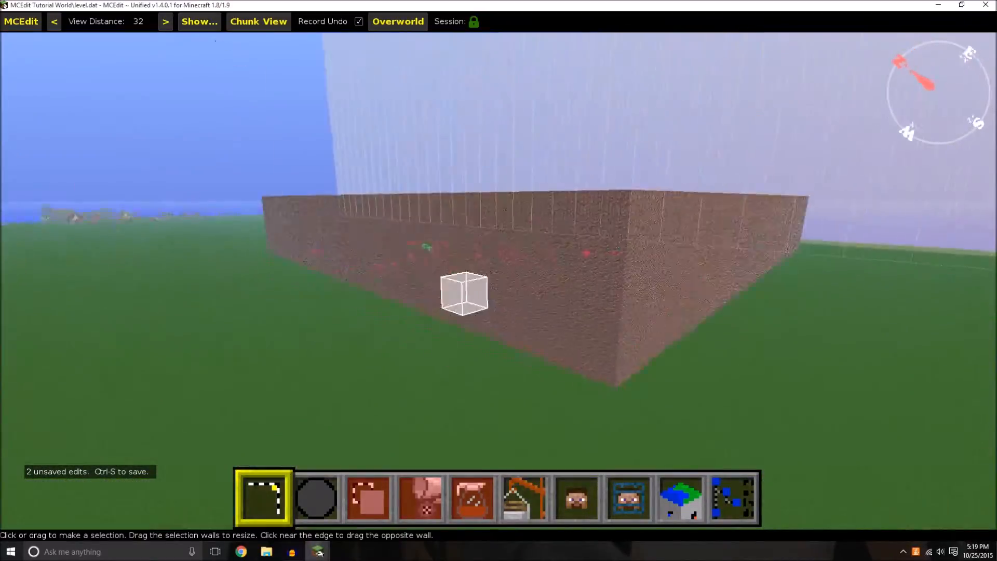
{"action": "key", "text": "w"}
{"action": "key", "text": "space"}
{"action": "key", "text": "a"}
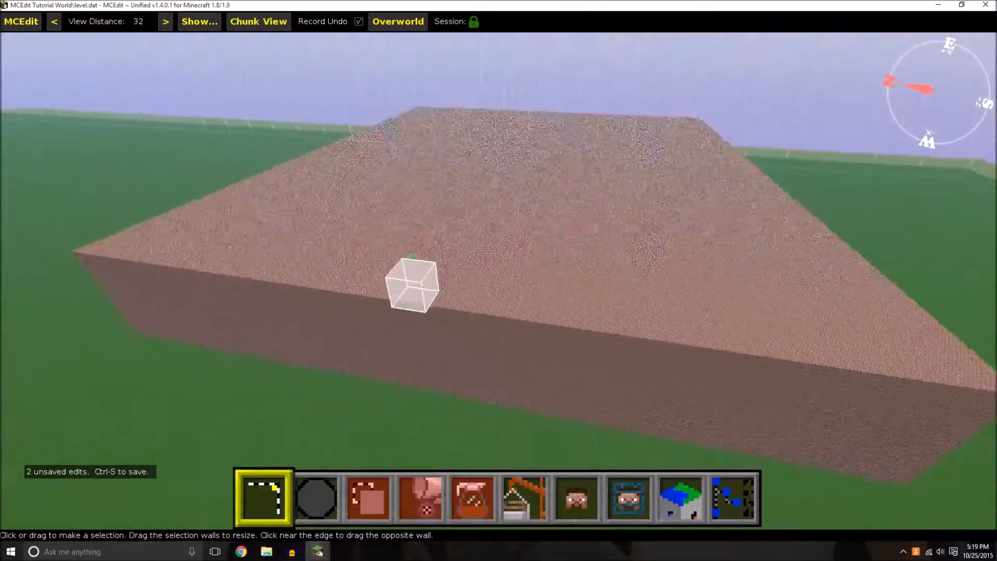
{"action": "key", "text": "s"}
{"action": "key", "text": "a"}
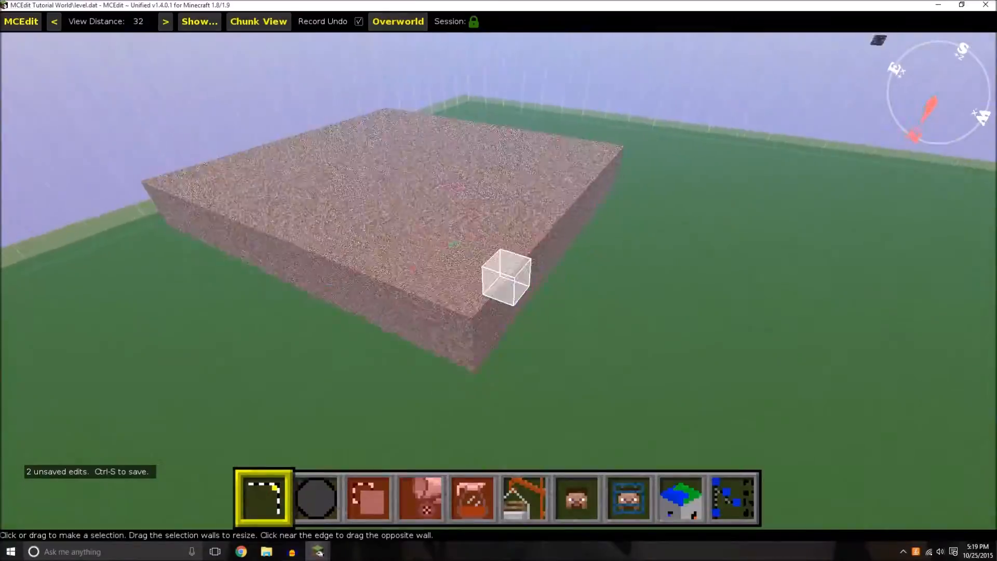
{"action": "key", "text": "d"}
{"action": "key", "text": "w"}
{"action": "key", "text": "d"}
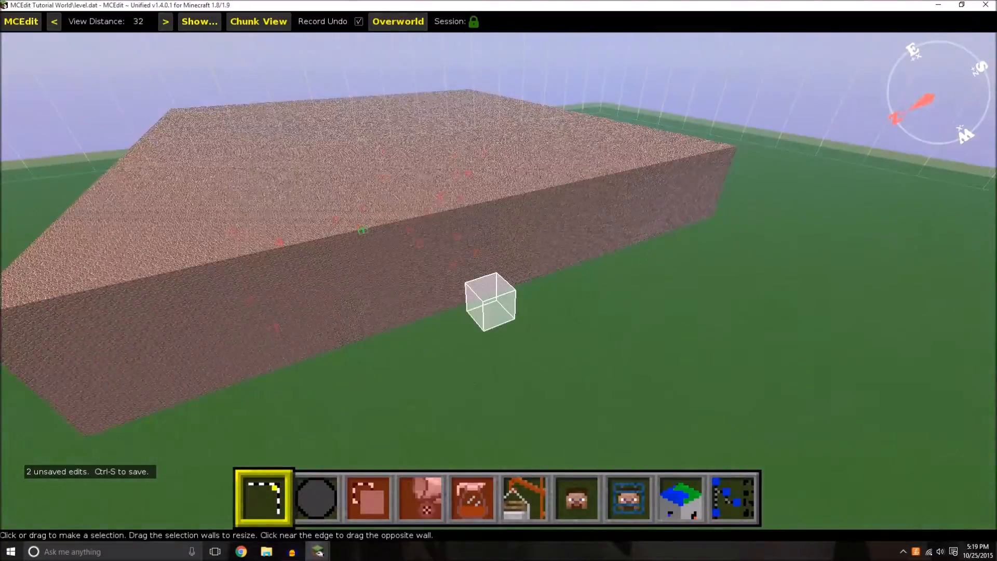
{"action": "key", "text": "a"}
{"action": "key", "text": "a"}
{"action": "key", "text": "s"}
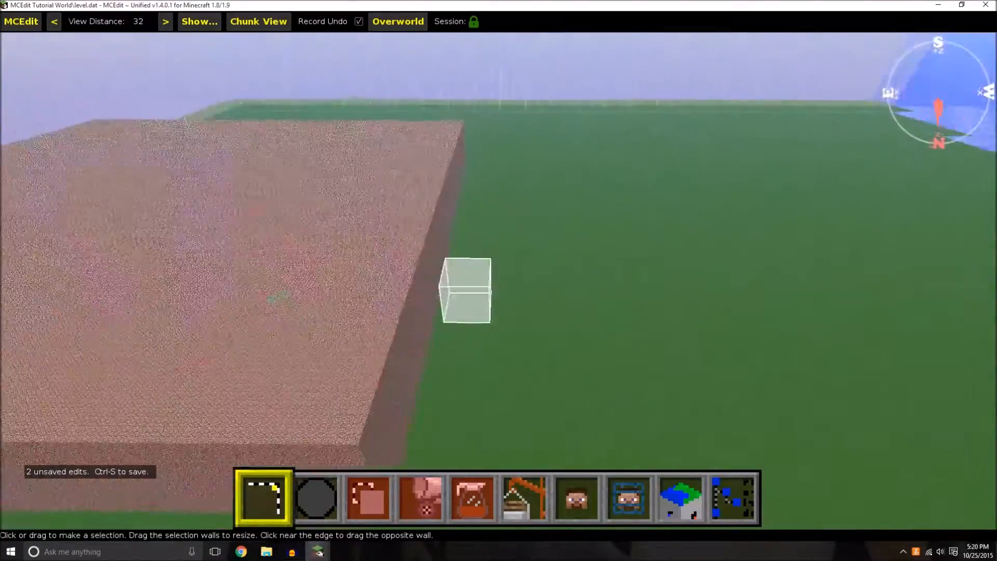
Select a box about 80 wide, 26 long and 18 high that overlaps one corner of the granite block.
{"action": "key", "text": "space"}
{"action": "right_click", "coordinate": [392, 284]}
{"action": "left_click_drag", "start_coordinate": [251, 296], "coordinate": [718, 386]}
{"action": "right_click", "coordinate": [763, 334]}
{"action": "key", "text": "d"}
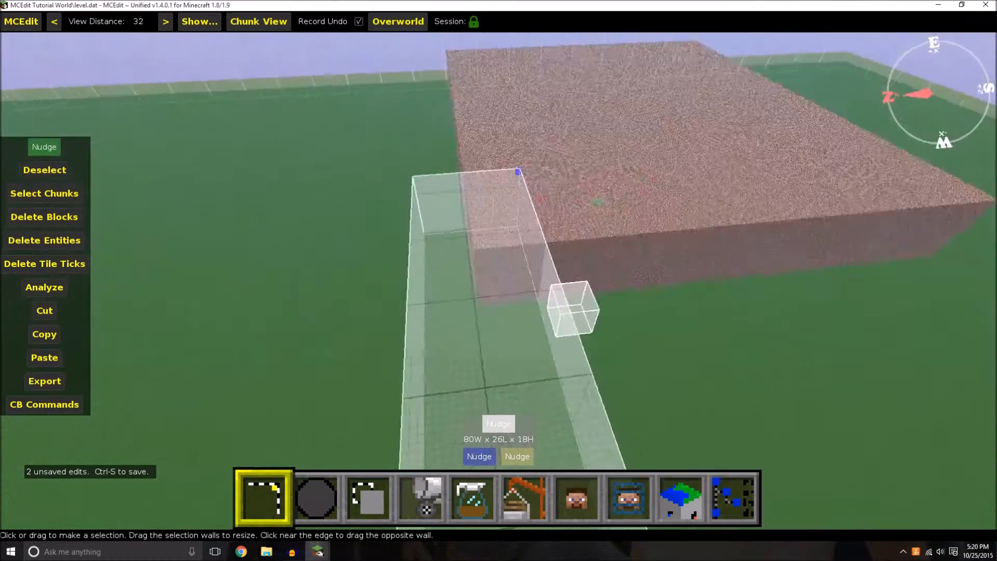
{"action": "key", "text": "w"}
{"action": "right_click", "coordinate": [762, 334]}
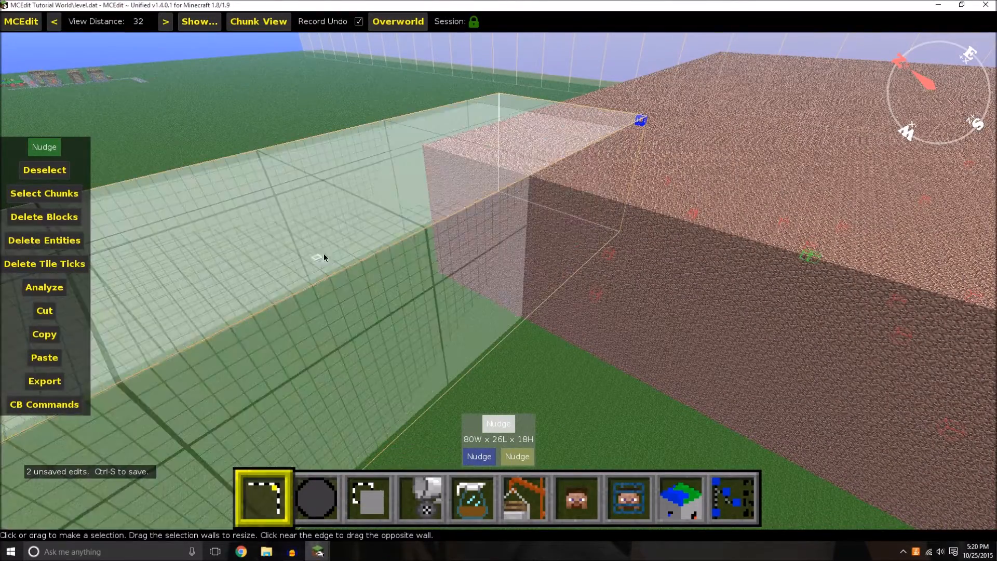
{"action": "right_click", "coordinate": [486, 320]}
{"action": "right_click", "coordinate": [486, 319]}
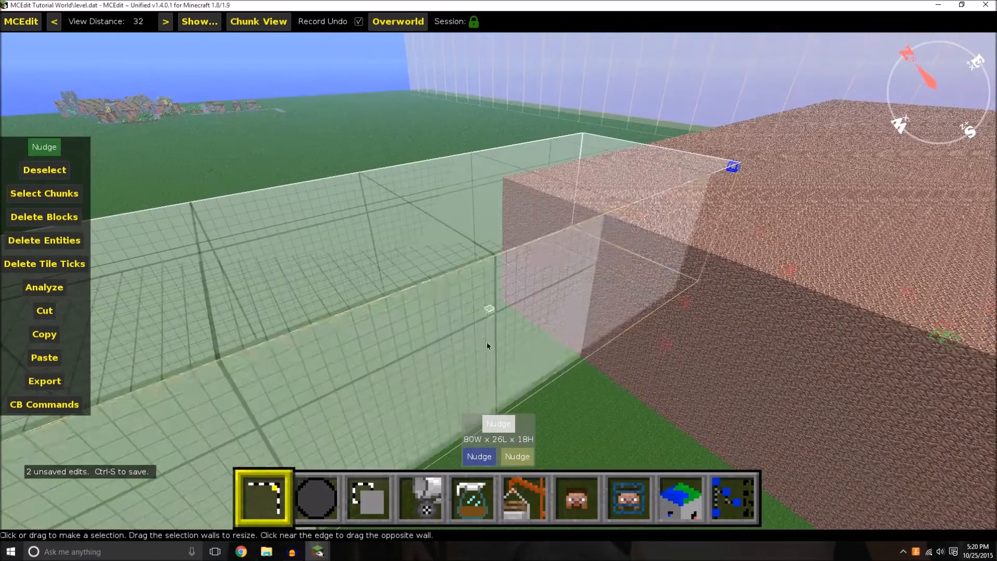
Replace the Granite with Stone inside the selection at the block's corner.
{"action": "left_click", "coordinate": [433, 501]}
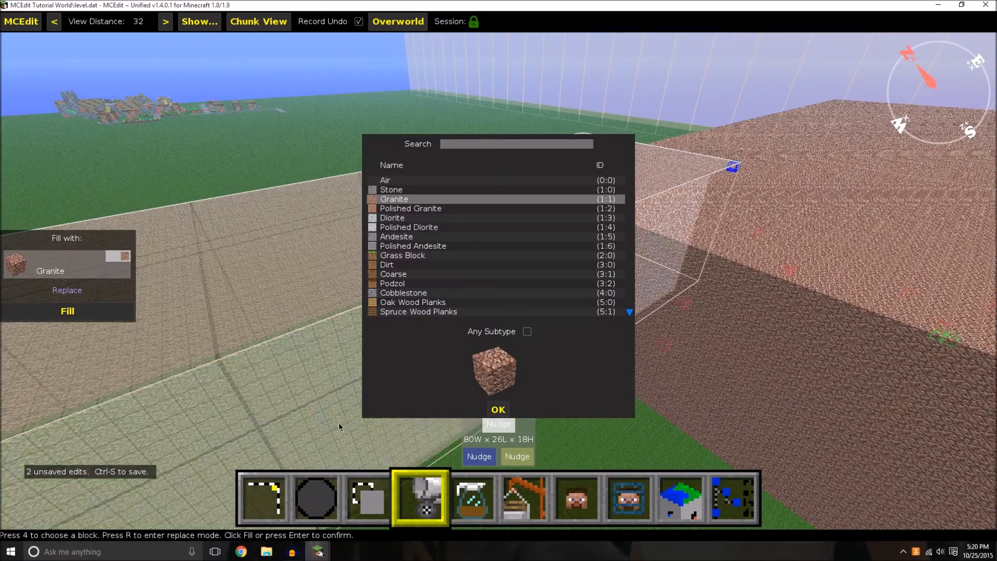
{"action": "left_click", "coordinate": [501, 409]}
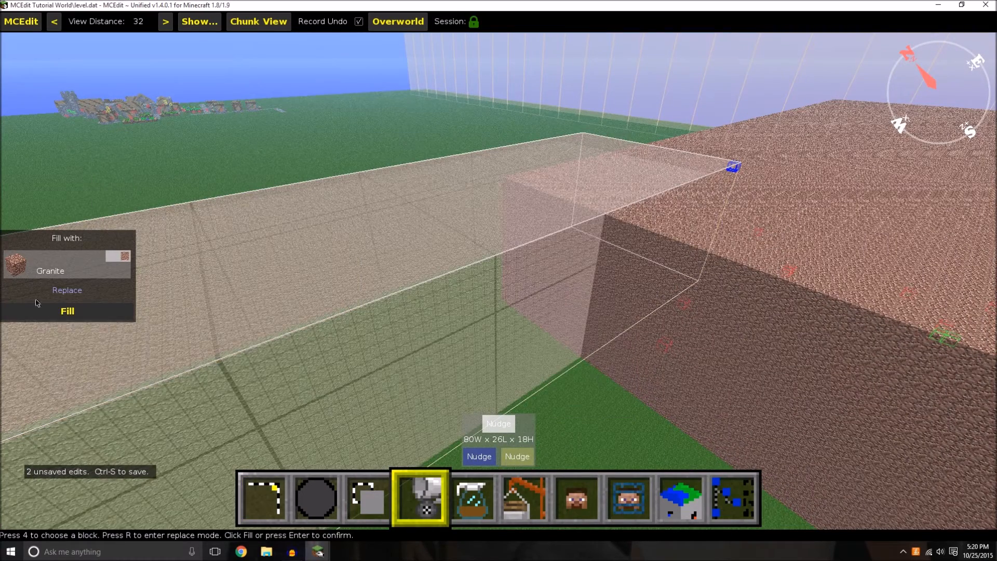
{"action": "left_click", "coordinate": [71, 290]}
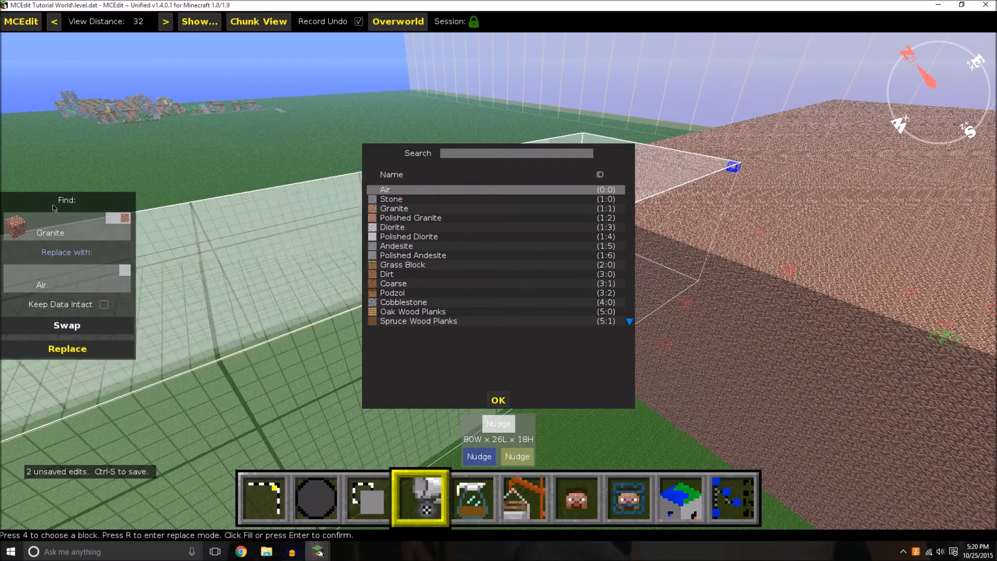
{"action": "double_click", "coordinate": [409, 198]}
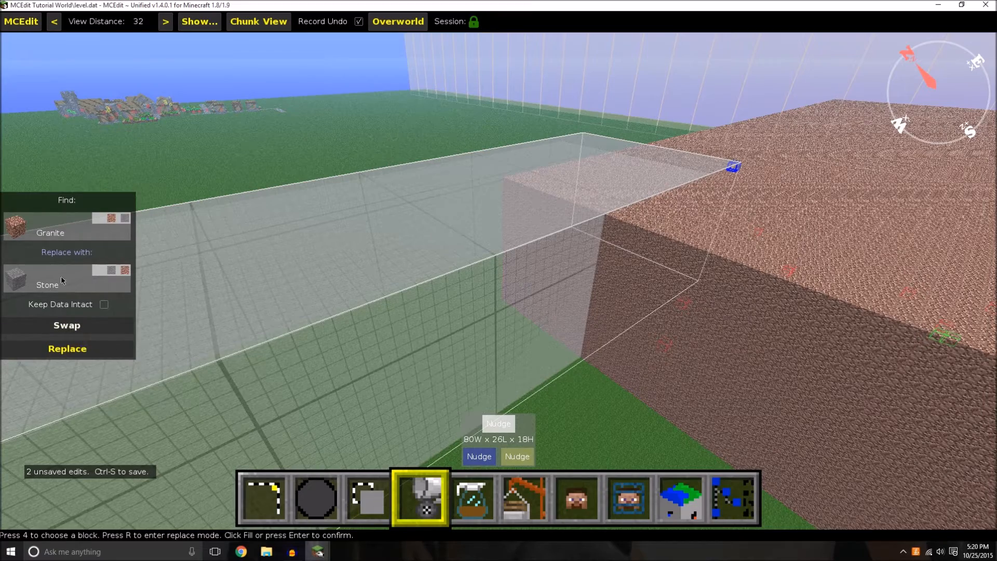
{"action": "left_click", "coordinate": [68, 348]}
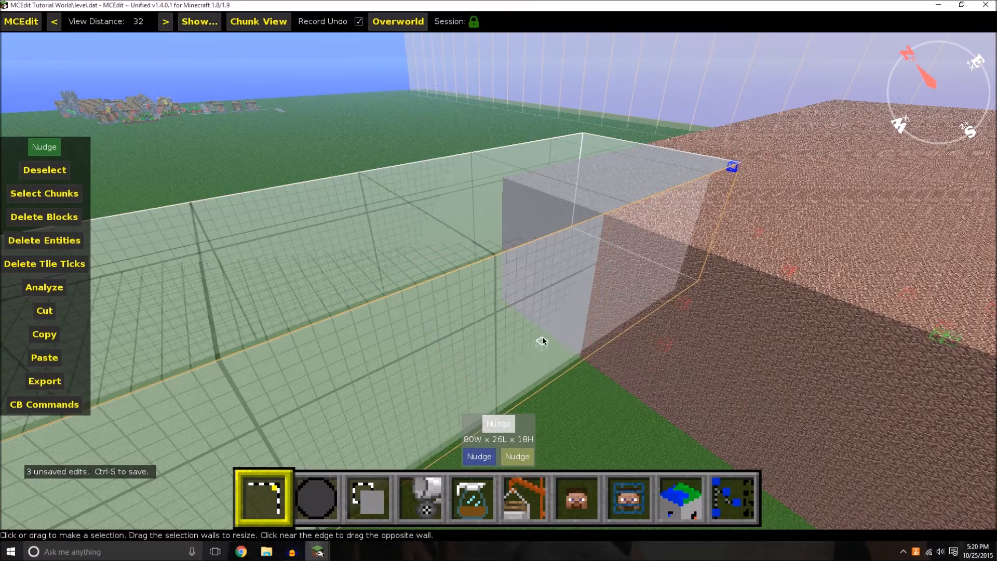
Clear the selection and examine the Stone section at the granite block's corner.
{"action": "key", "text": "ctrl+d"}
{"action": "right_click", "coordinate": [542, 340]}
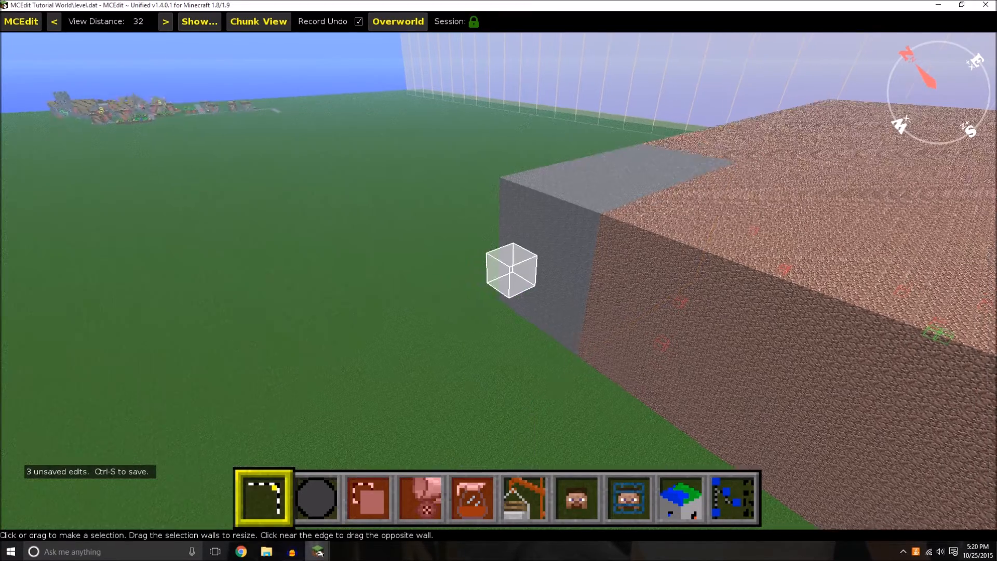
{"action": "key", "text": "a"}
{"action": "key", "text": "a"}
{"action": "key", "text": "space"}
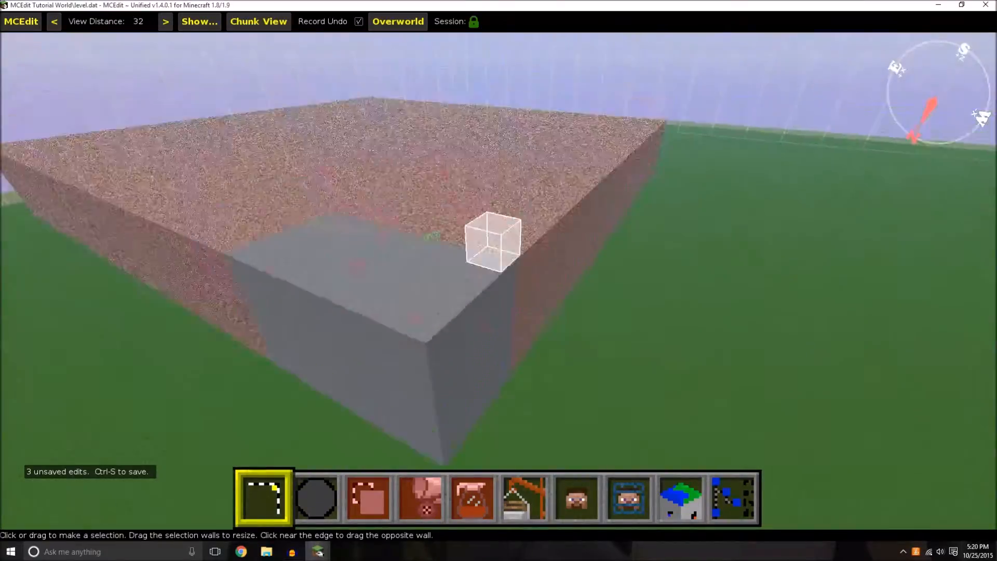
{"action": "key", "text": "d"}
{"action": "key", "text": "d"}
{"action": "key", "text": "shift"}
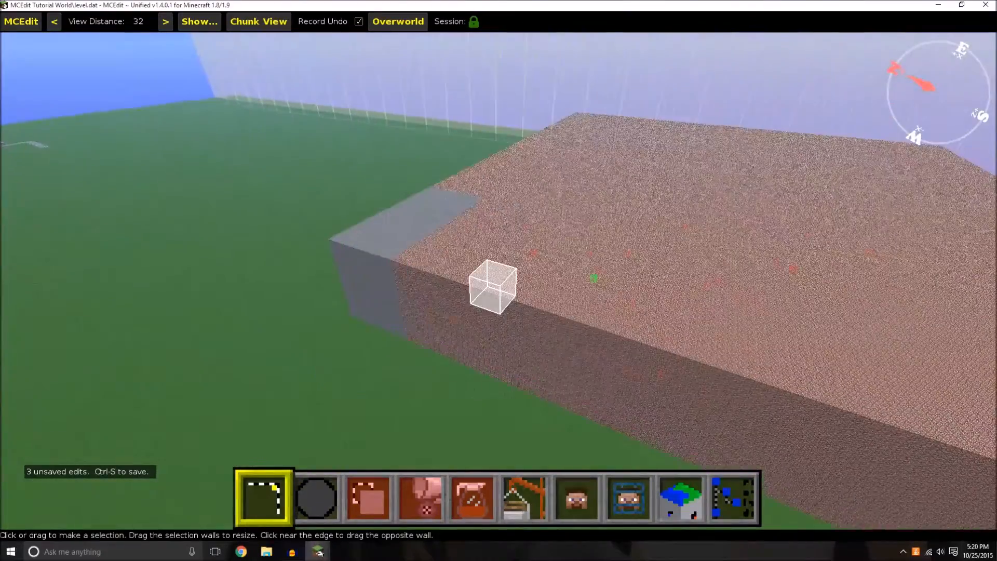
Survey the whole granite block and the surrounding grassland from farther away.
{"action": "key", "text": "a"}
{"action": "key", "text": "shift"}
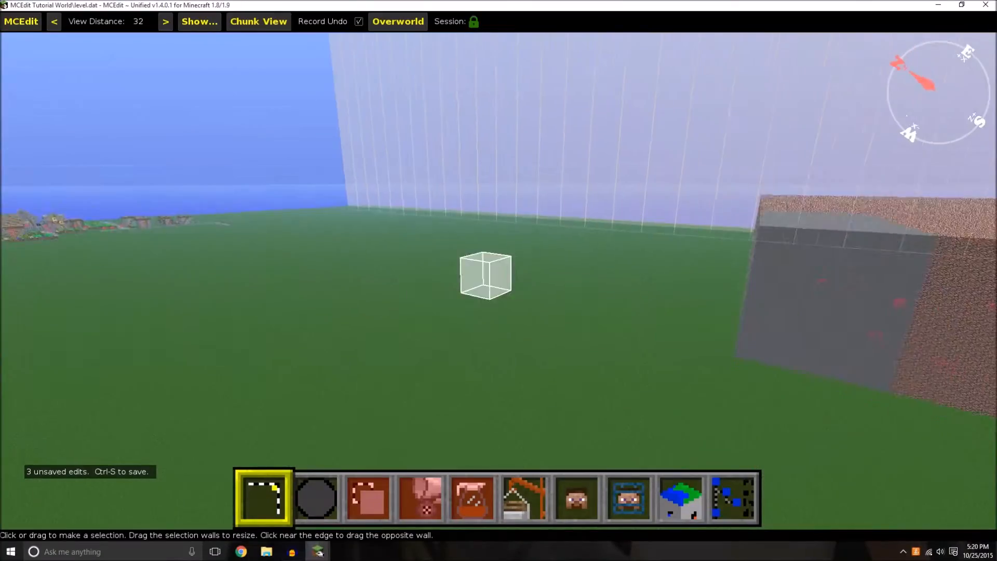
{"action": "key", "text": "s"}
{"action": "key", "text": "space"}
{"action": "key", "text": "s"}
{"action": "key", "text": "d"}
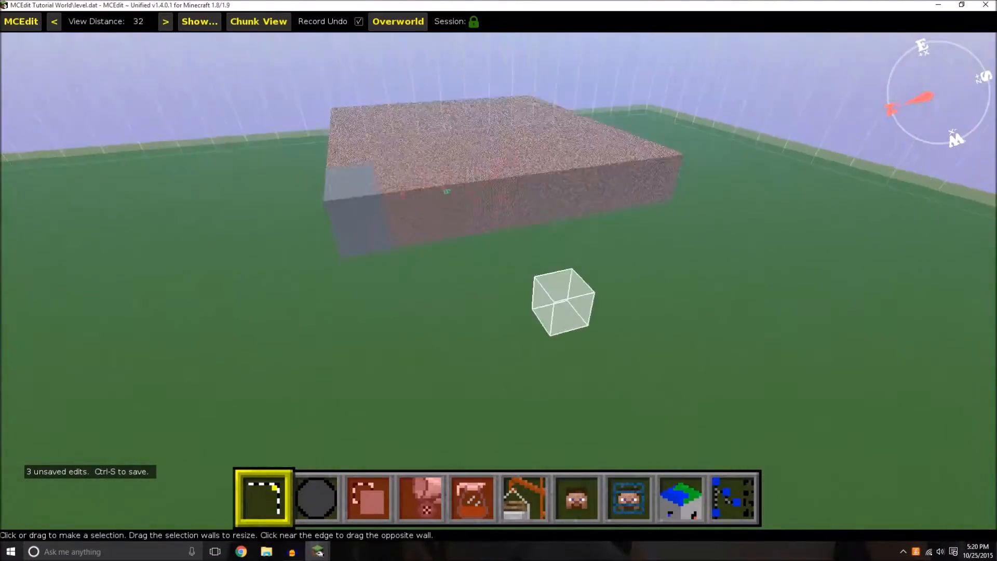
{"action": "key", "text": "w"}
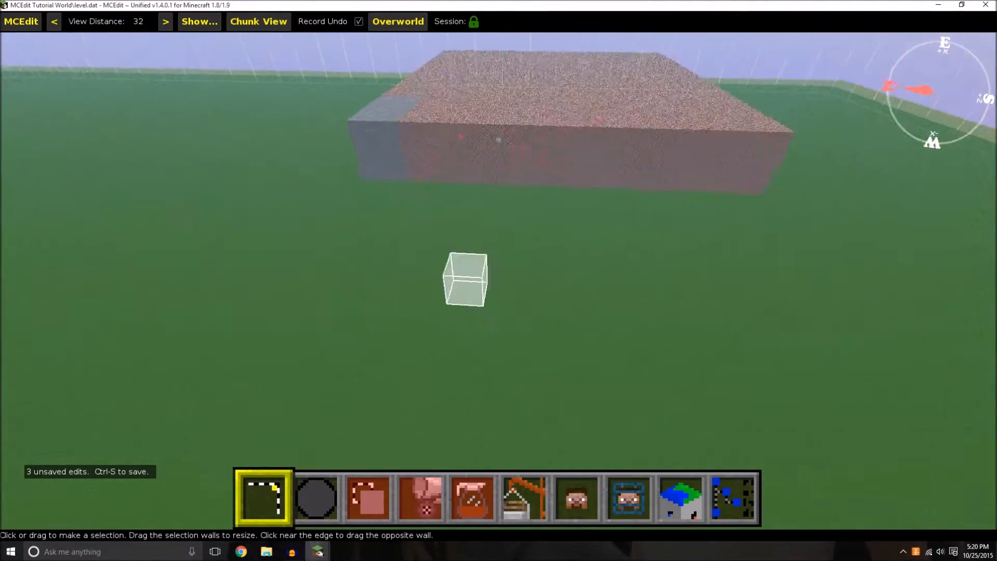
{"action": "key", "text": "a"}
{"action": "right_click", "coordinate": [539, 341]}
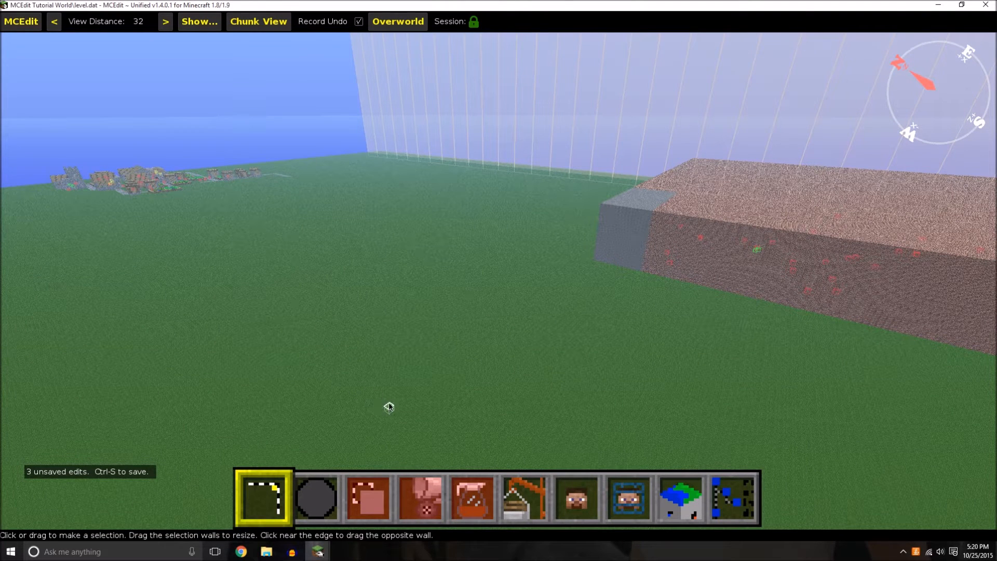
Activate the Brush tool and compare its Square and Round style previews over the grass.
{"action": "left_click", "coordinate": [315, 497]}
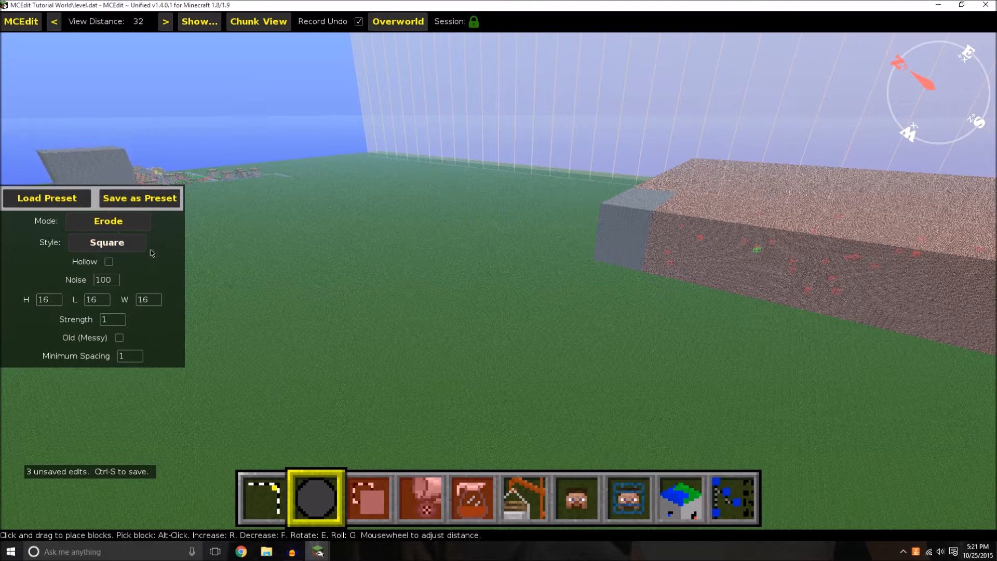
{"action": "left_click", "coordinate": [122, 248]}
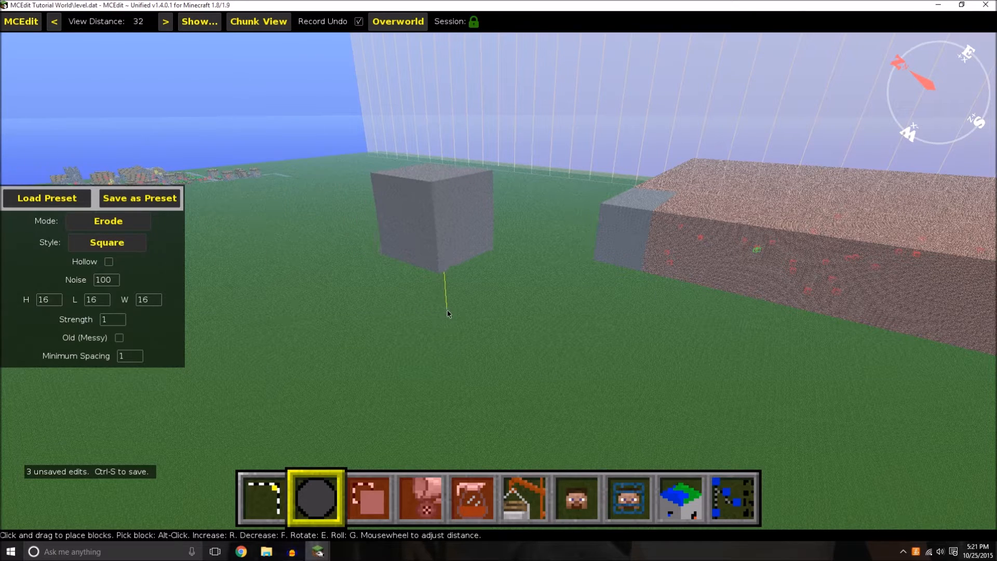
{"action": "left_click", "coordinate": [107, 242]}
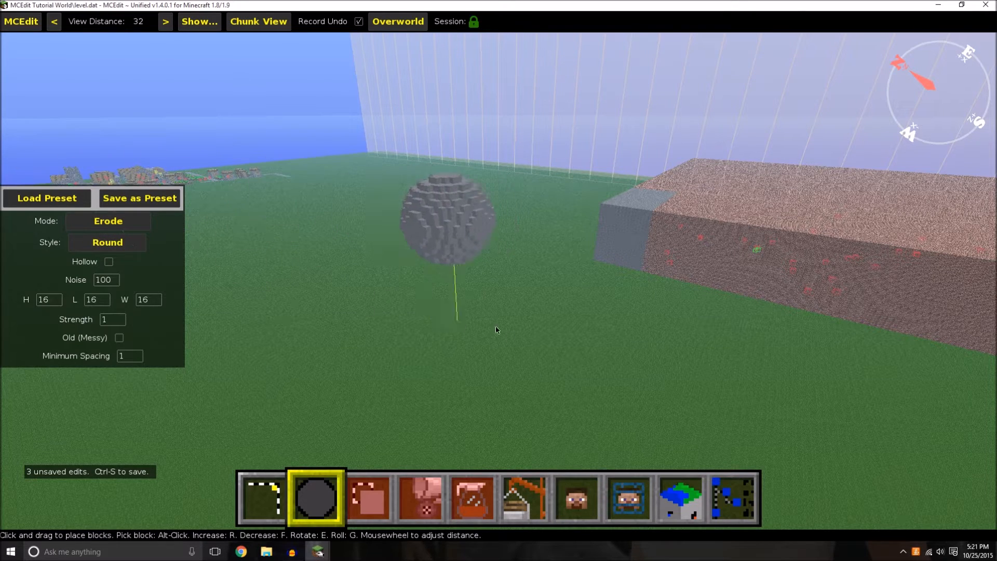
{"action": "left_click", "coordinate": [107, 242]}
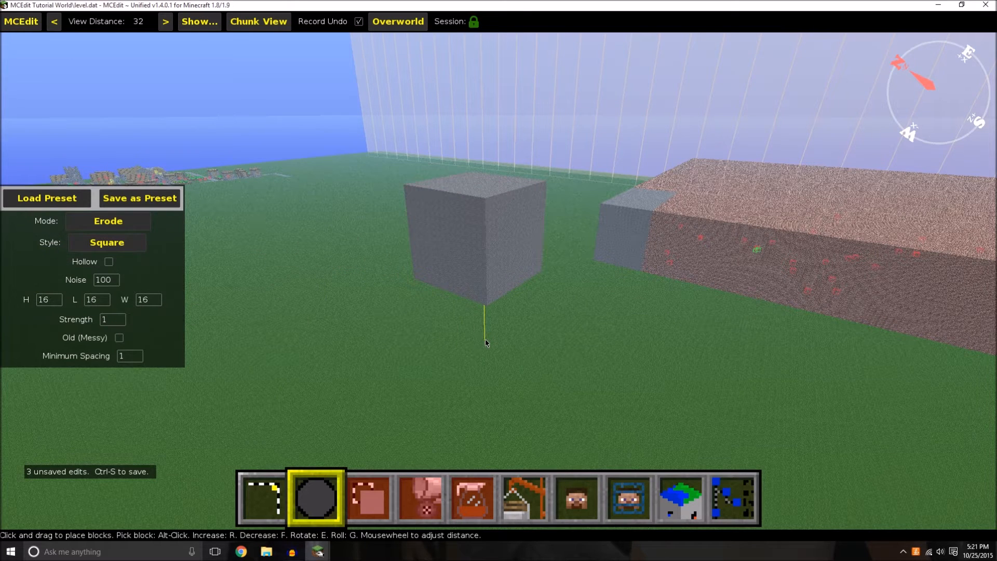
{"action": "scroll", "coordinate": [480, 332], "scroll_direction": "down", "scroll_amount": 6}
{"action": "scroll", "coordinate": [481, 332], "scroll_direction": "up", "scroll_amount": 7}
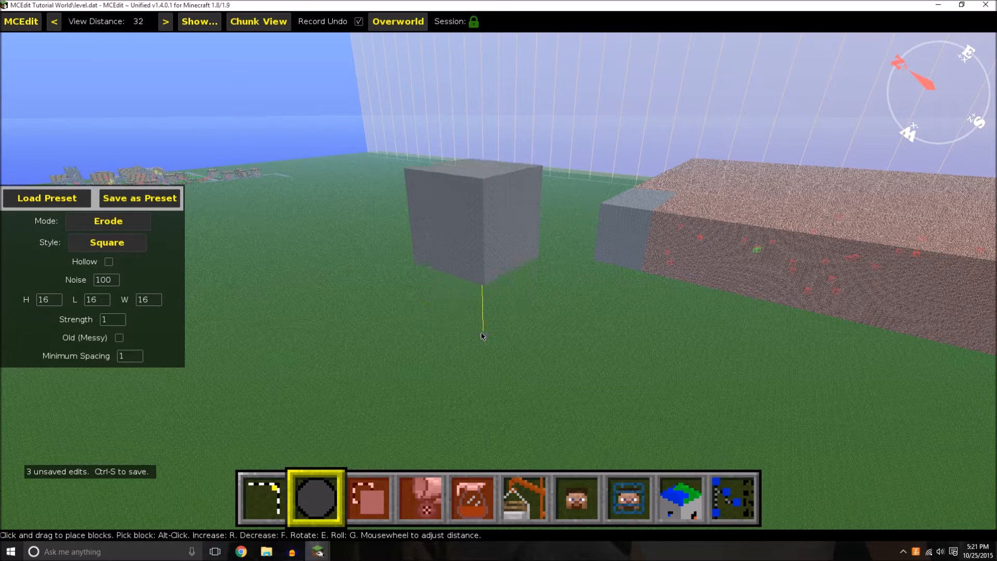
{"action": "scroll", "coordinate": [481, 335], "scroll_direction": "down", "scroll_amount": 4}
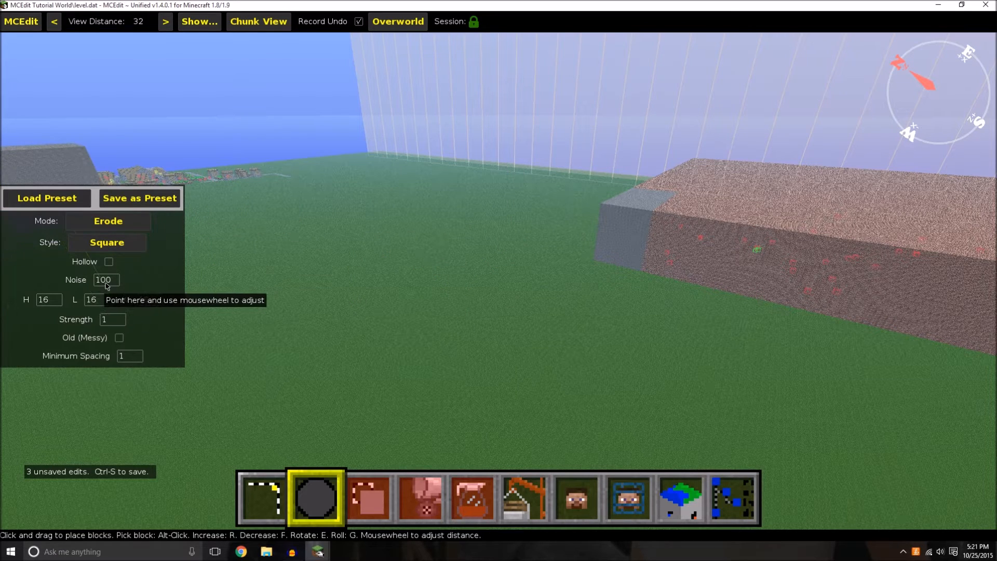
Make the brush a flat Round disc with height 1, length 25 and width 25.
{"action": "left_click", "coordinate": [122, 245]}
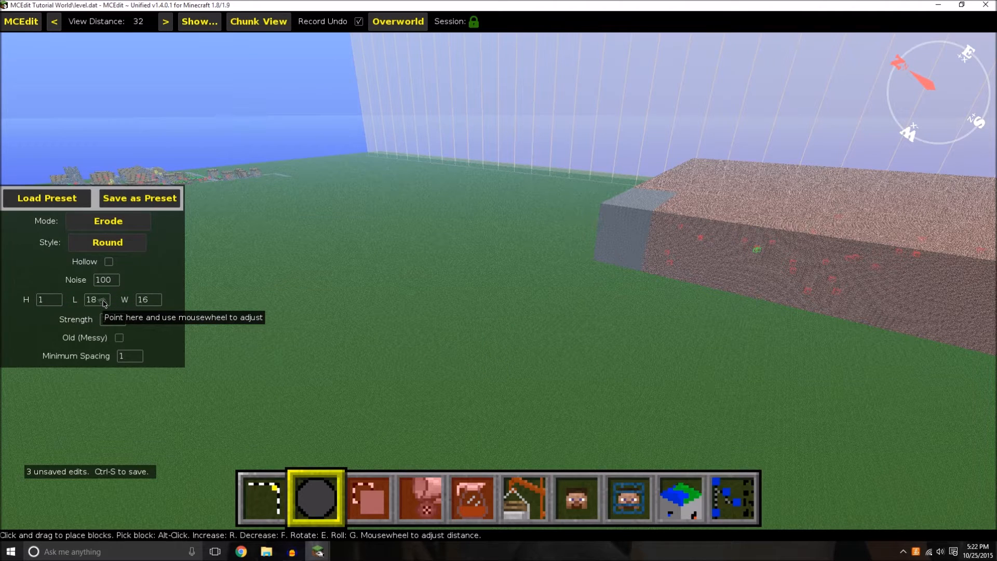
{"action": "scroll", "coordinate": [98, 300], "scroll_direction": "down", "scroll_amount": 1}
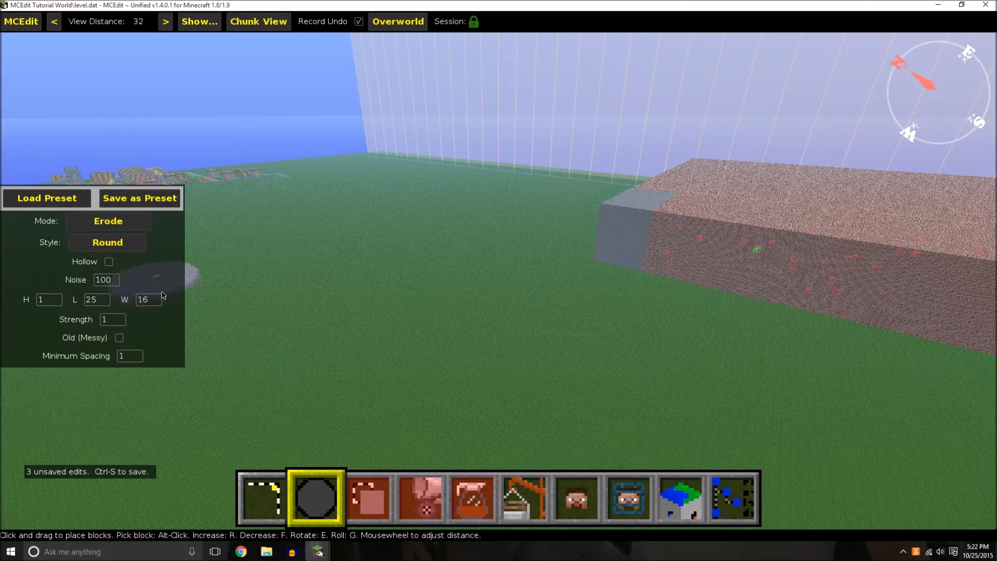
{"action": "scroll", "coordinate": [151, 299], "scroll_direction": "up", "scroll_amount": 3}
{"action": "scroll", "coordinate": [154, 299], "scroll_direction": "up", "scroll_amount": 1}
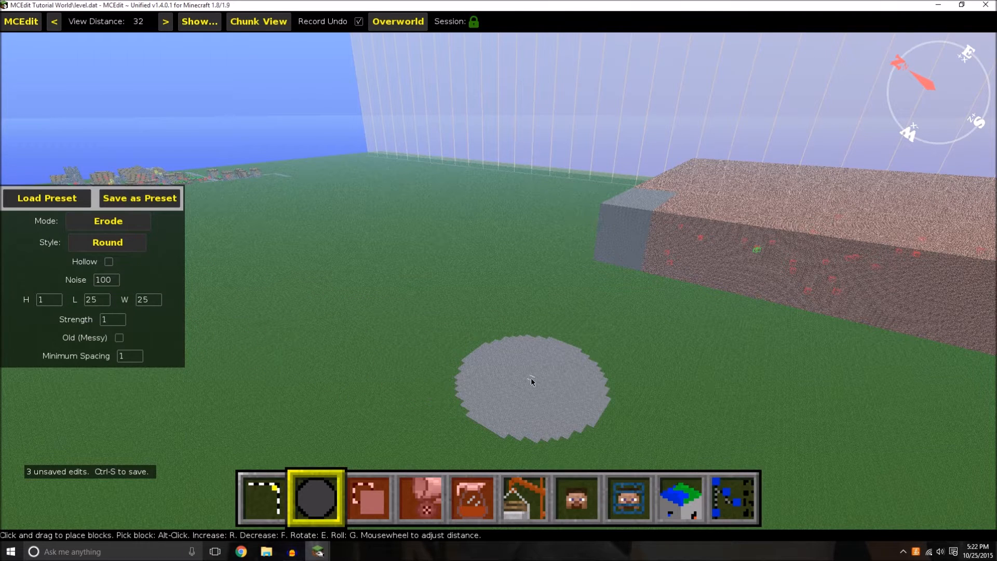
Apply the flat round Erode brush at several spots on the grass, dismissing the desktop search pop-up.
{"action": "left_click", "coordinate": [366, 316]}
{"action": "left_click", "coordinate": [538, 338]}
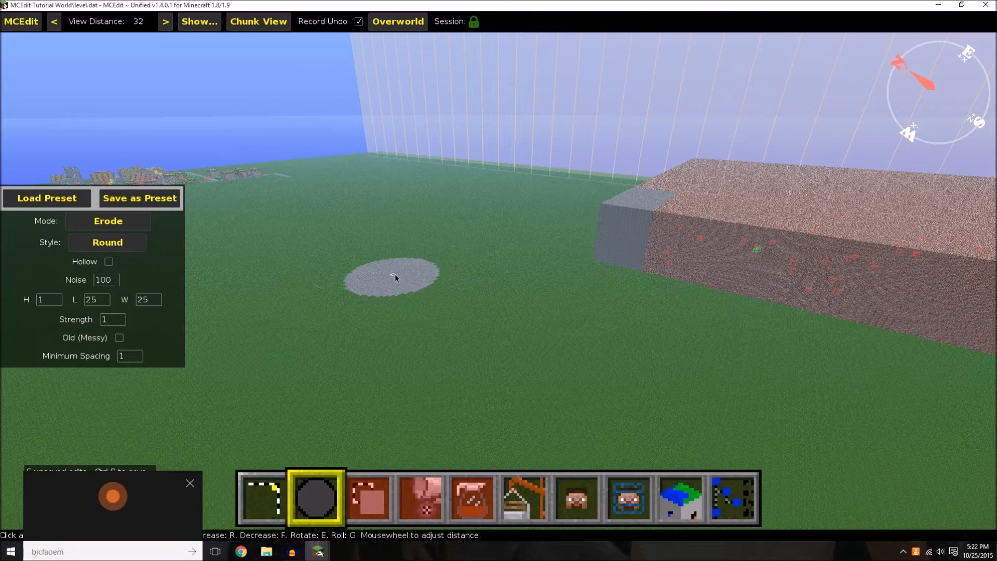
{"action": "left_click", "coordinate": [190, 483]}
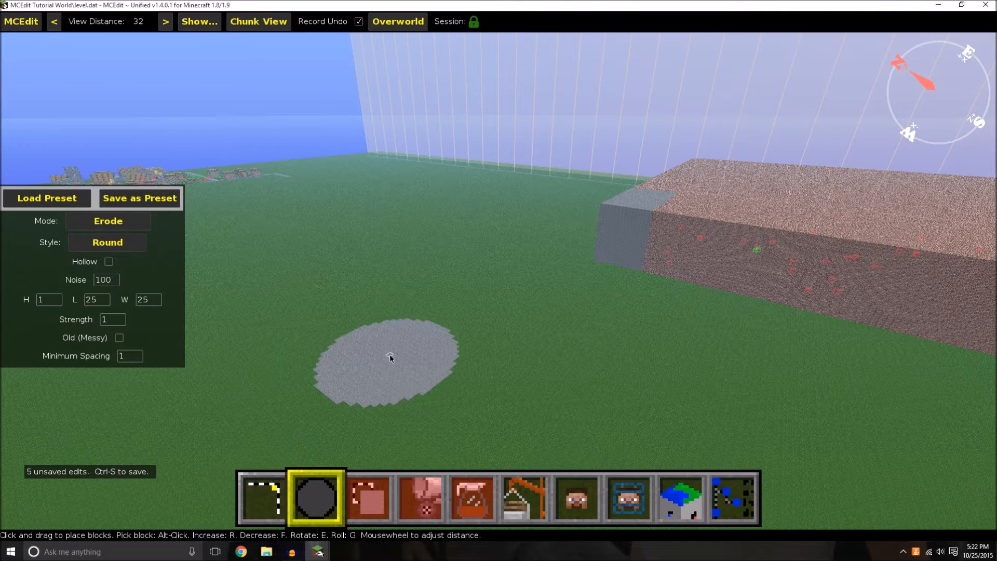
{"action": "left_click_drag", "start_coordinate": [352, 313], "coordinate": [395, 306]}
{"action": "left_click", "coordinate": [512, 334]}
{"action": "left_click", "coordinate": [465, 269]}
{"action": "left_click", "coordinate": [610, 335]}
{"action": "left_click", "coordinate": [466, 408]}
{"action": "left_click", "coordinate": [384, 287]}
{"action": "left_click", "coordinate": [314, 244]}
{"action": "left_click", "coordinate": [411, 329]}
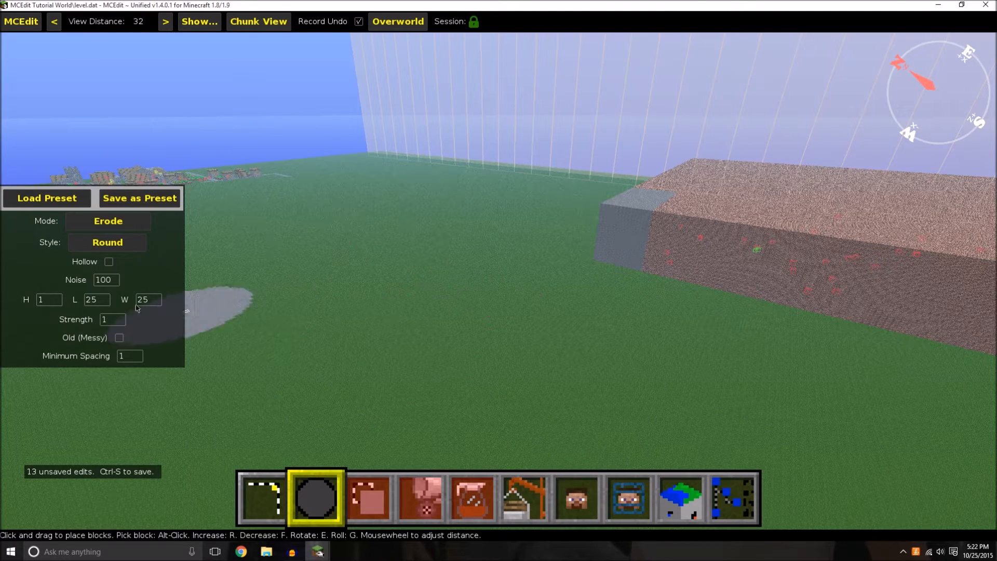
Switch the brush to Fill mode and choose Water (Still, Level 7 (Source)) as the fill block.
{"action": "left_click", "coordinate": [93, 225]}
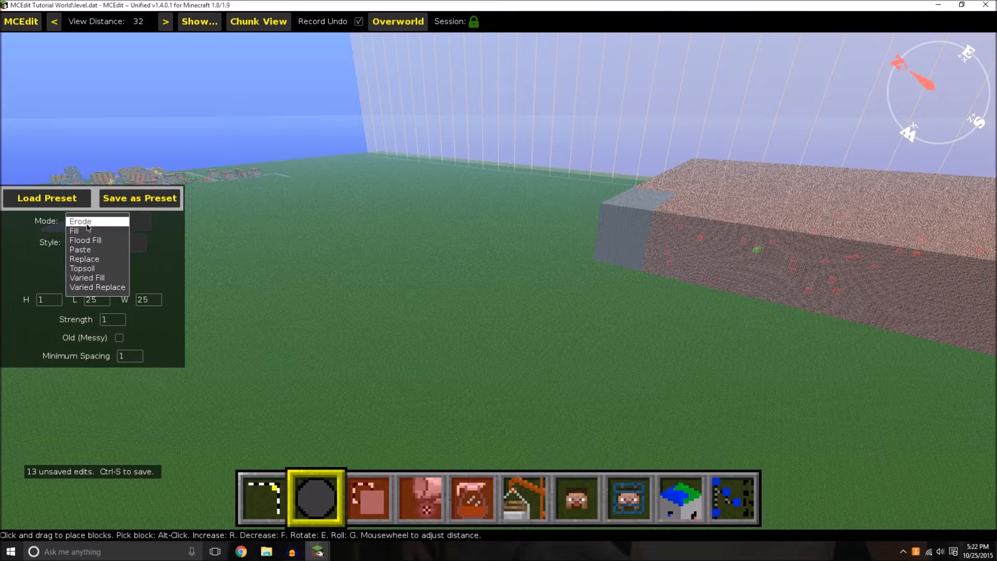
{"action": "left_click", "coordinate": [91, 231]}
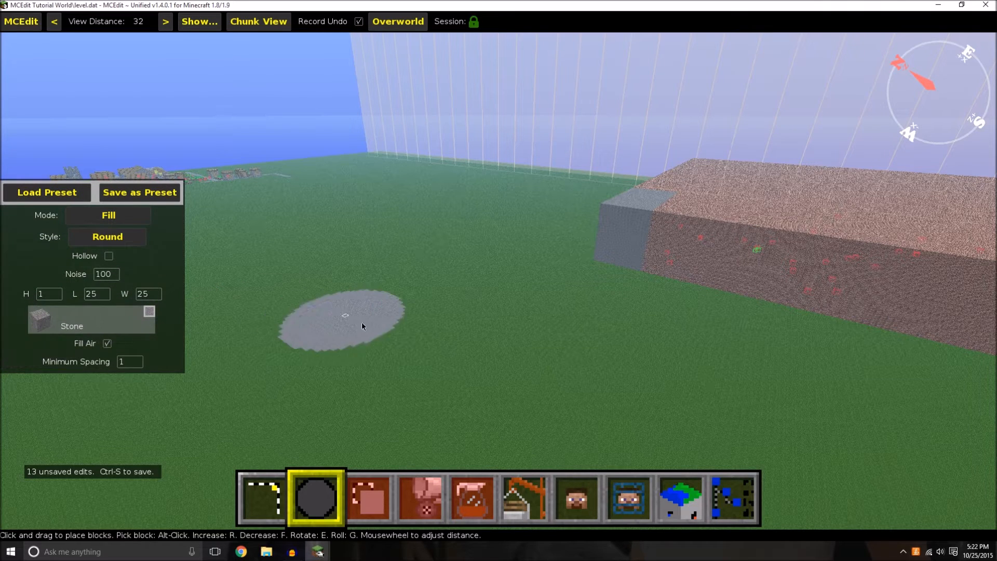
{"action": "left_click", "coordinate": [44, 324]}
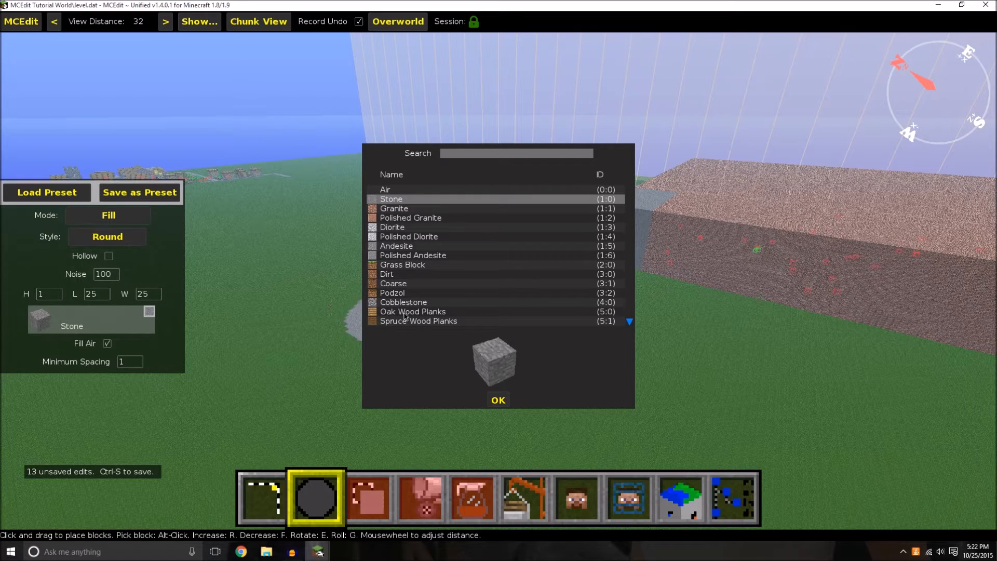
{"action": "scroll", "coordinate": [406, 318], "scroll_direction": "down", "scroll_amount": 8}
{"action": "scroll", "coordinate": [406, 319], "scroll_direction": "down", "scroll_amount": 17}
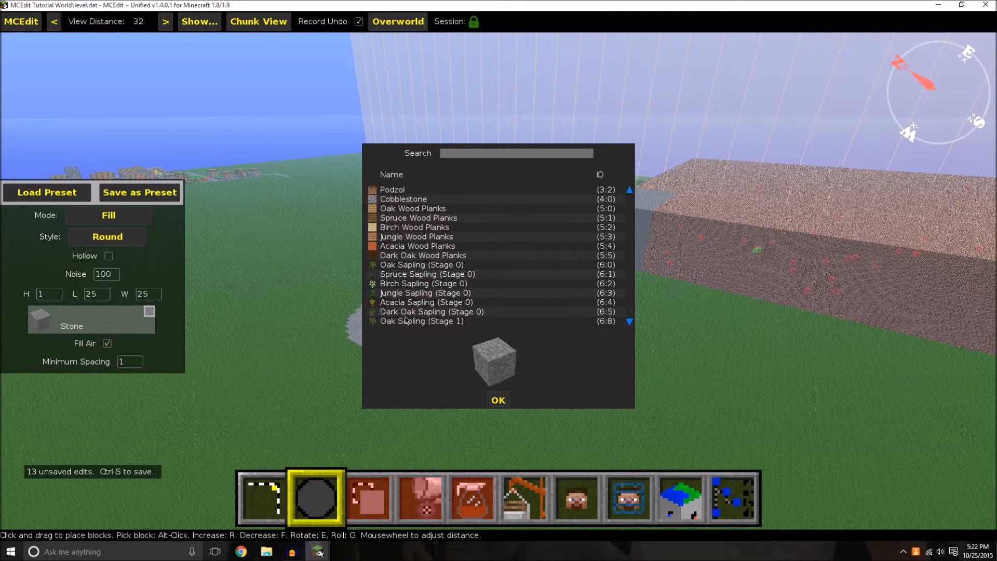
{"action": "scroll", "coordinate": [409, 320], "scroll_direction": "down", "scroll_amount": 5}
{"action": "scroll", "coordinate": [408, 321], "scroll_direction": "up", "scroll_amount": 3}
{"action": "scroll", "coordinate": [453, 241], "scroll_direction": "down", "scroll_amount": 6}
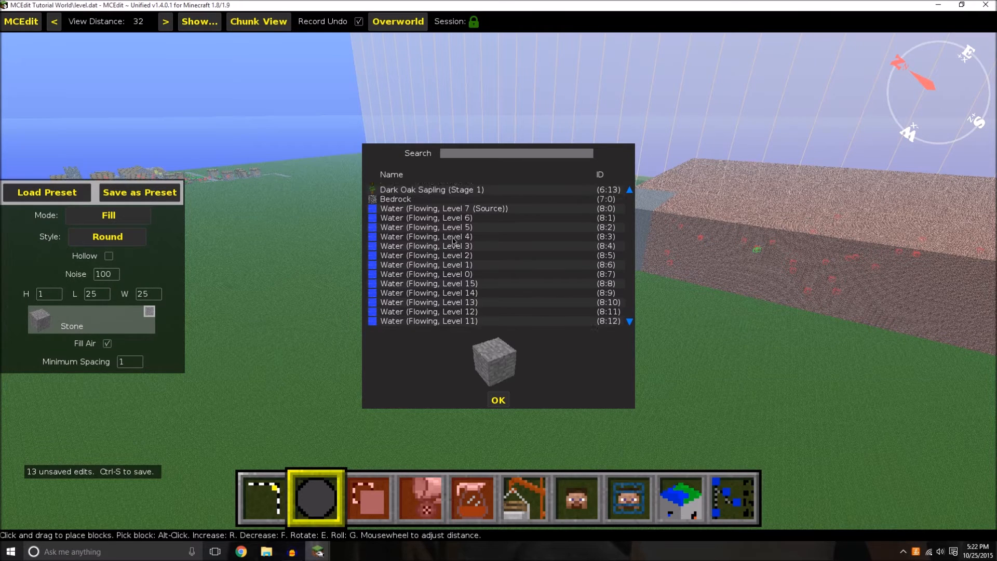
{"action": "scroll", "coordinate": [416, 306], "scroll_direction": "down", "scroll_amount": 6}
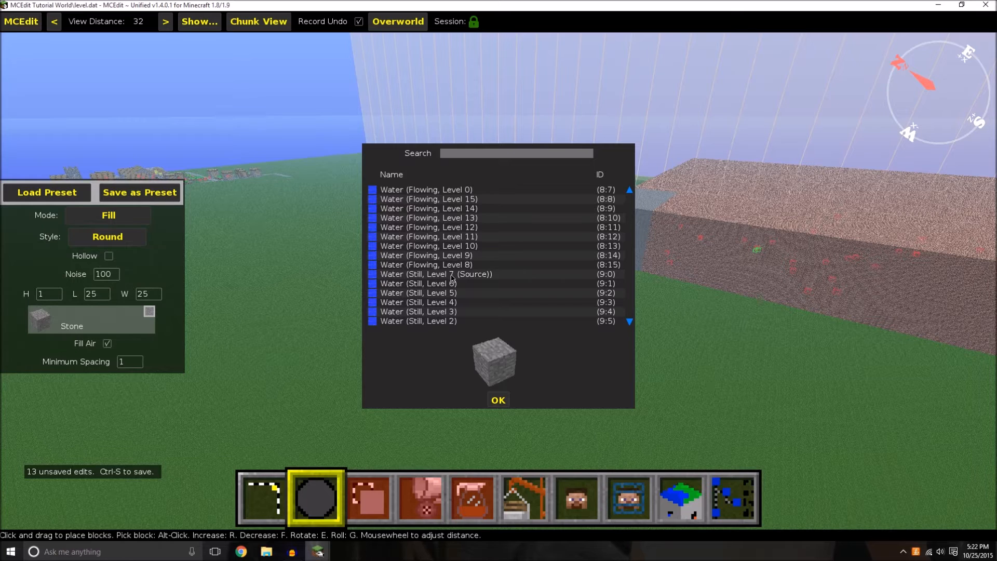
{"action": "left_click", "coordinate": [440, 276]}
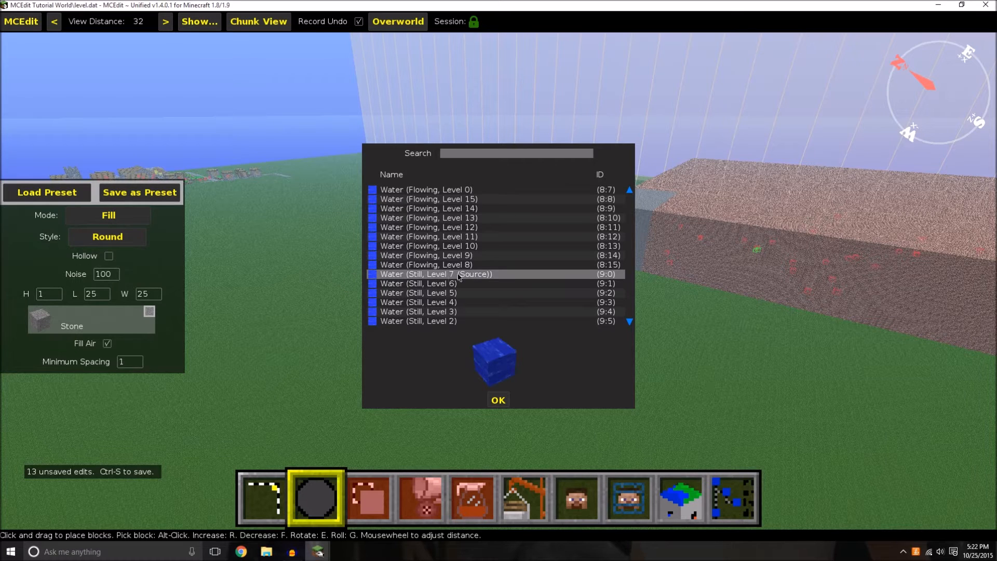
{"action": "left_click", "coordinate": [498, 400]}
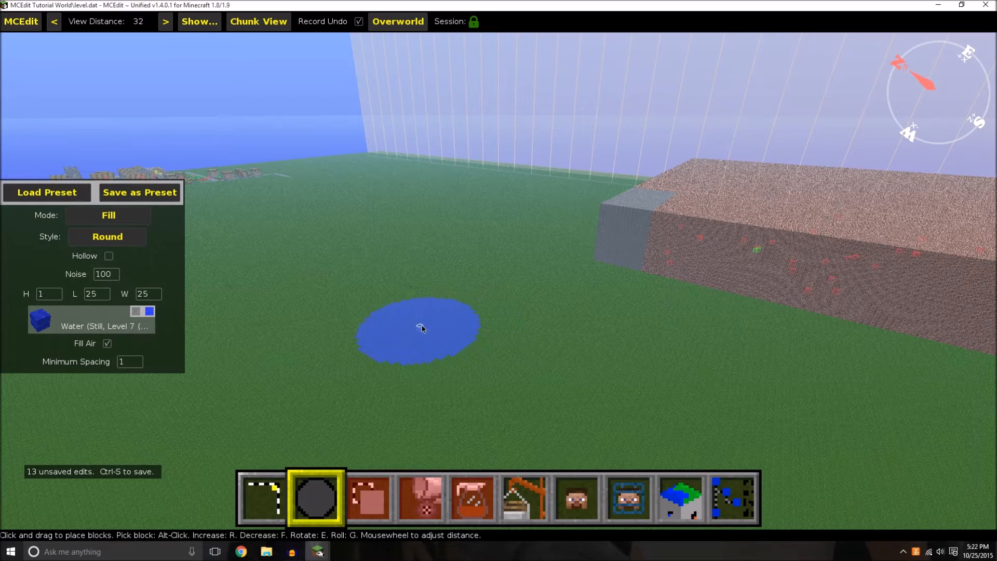
Place one round 25 x 25 water pool on the grass near the granite block and view it up close.
{"action": "left_click", "coordinate": [474, 361]}
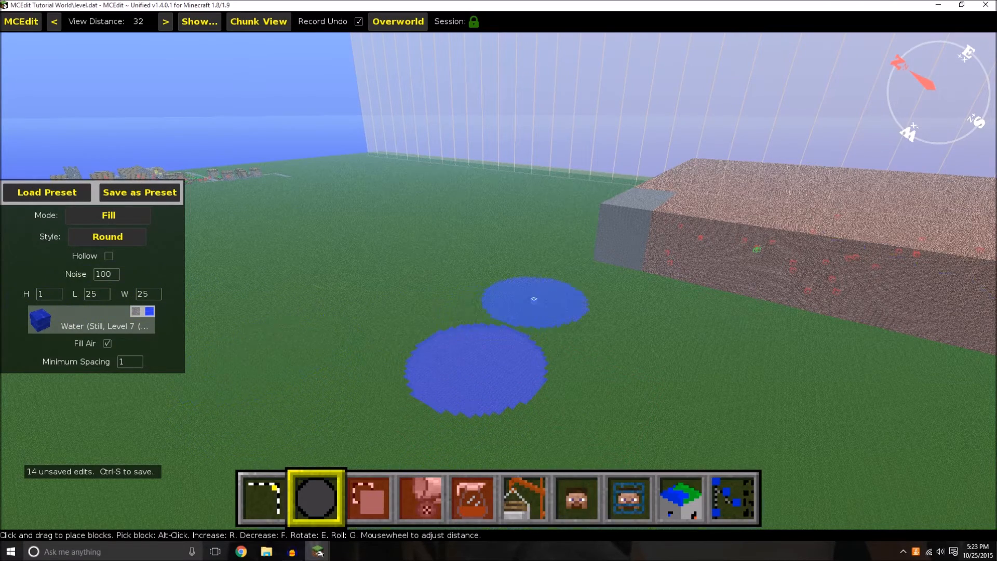
{"action": "right_click", "coordinate": [534, 299]}
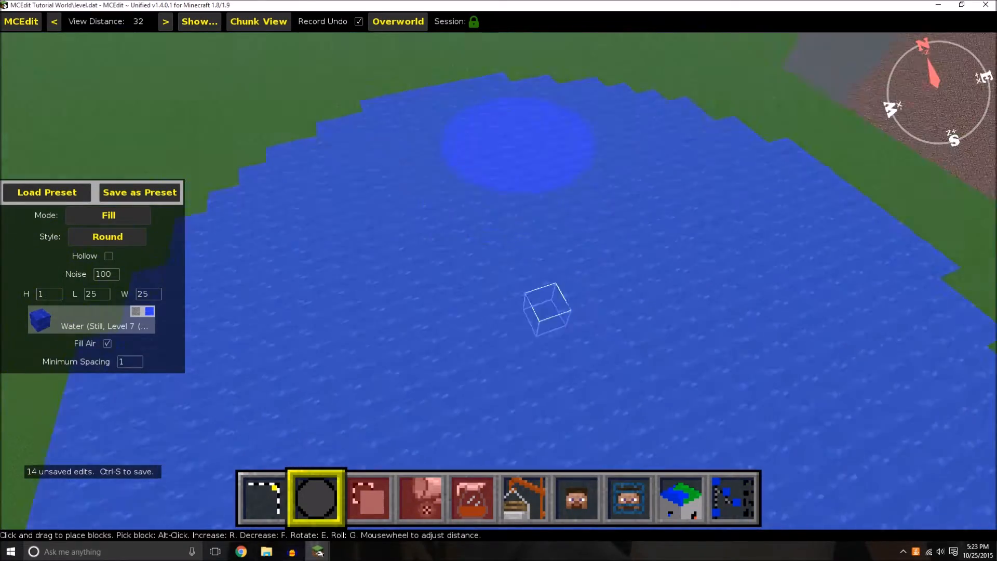
{"action": "right_click", "coordinate": [507, 187]}
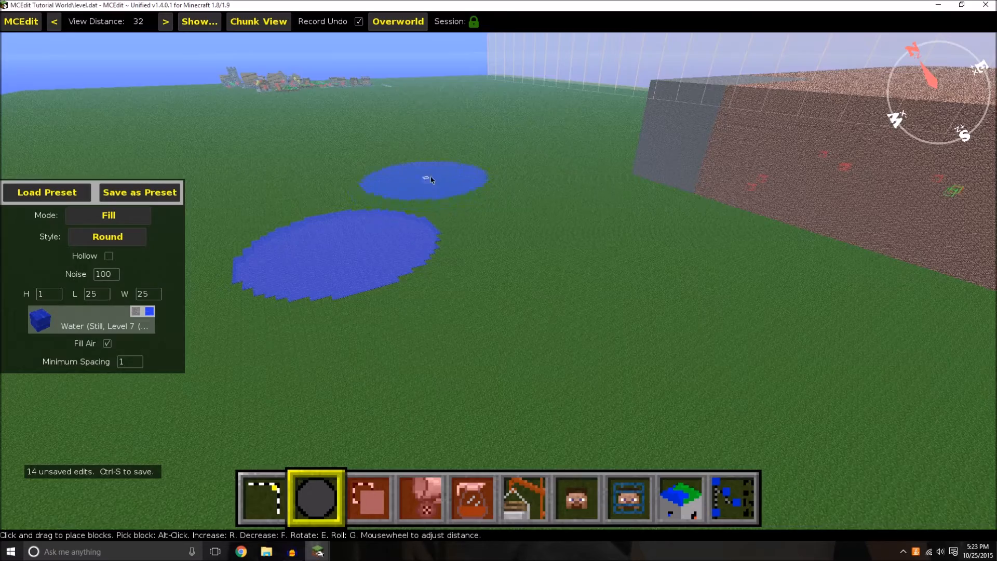
{"action": "right_click", "coordinate": [428, 177]}
{"action": "key", "text": "w"}
{"action": "right_click", "coordinate": [398, 202]}
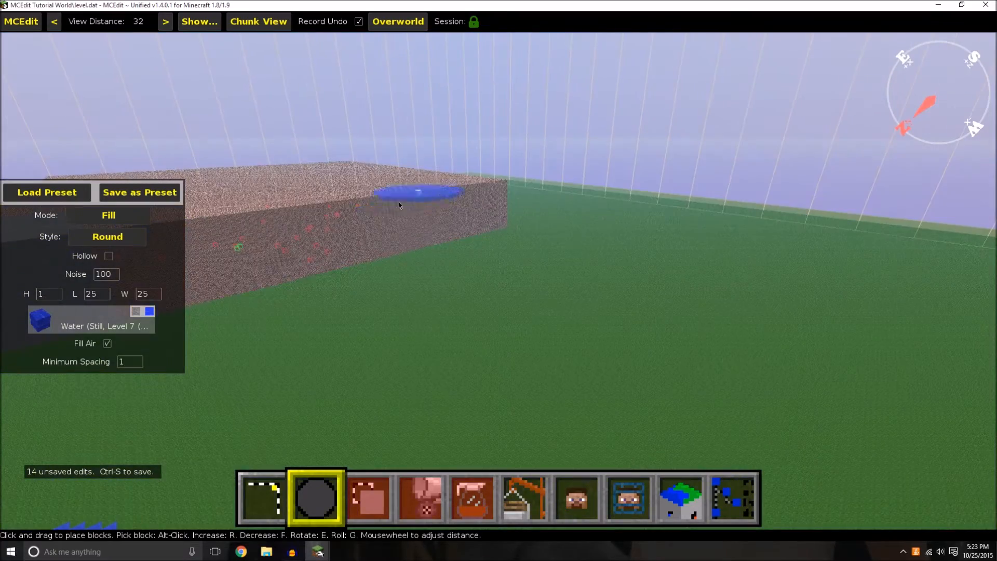
{"action": "right_click", "coordinate": [213, 307]}
{"action": "right_click", "coordinate": [321, 315]}
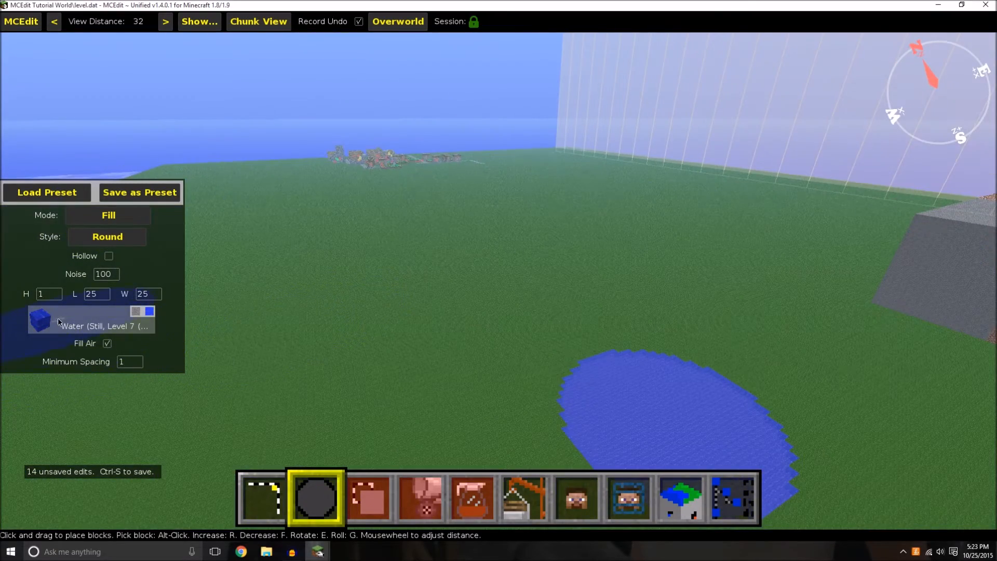
Set the water brush's height to 25 and its style to Square.
{"action": "scroll", "coordinate": [53, 296], "scroll_direction": "up", "scroll_amount": 17}
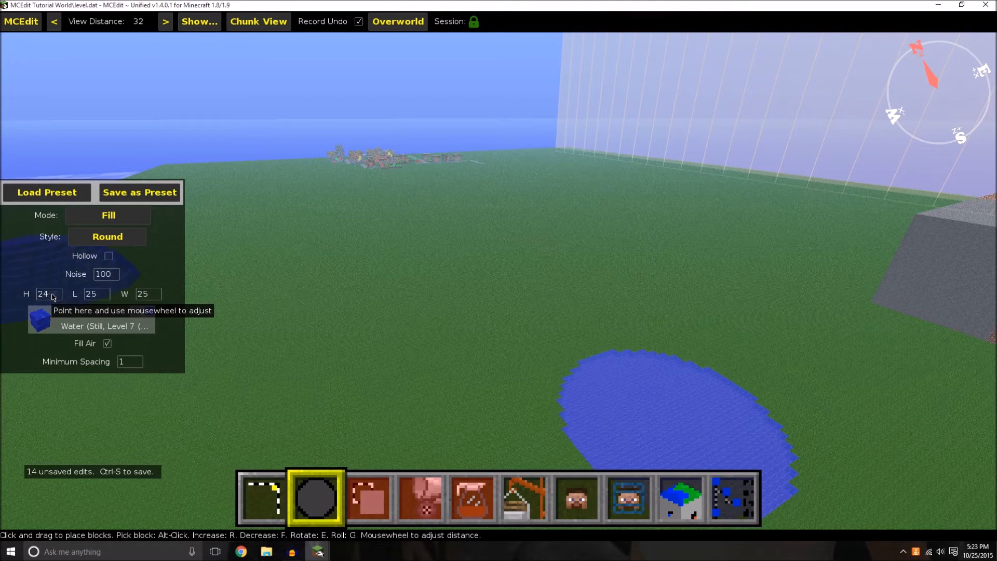
{"action": "scroll", "coordinate": [54, 296], "scroll_direction": "up", "scroll_amount": 1}
{"action": "left_click", "coordinate": [119, 224]}
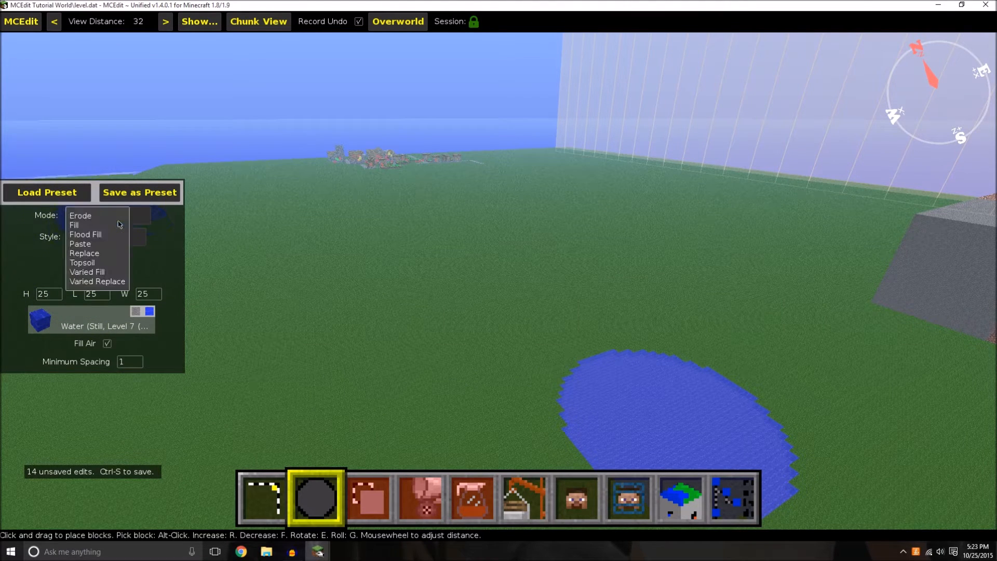
{"action": "left_click", "coordinate": [142, 220]}
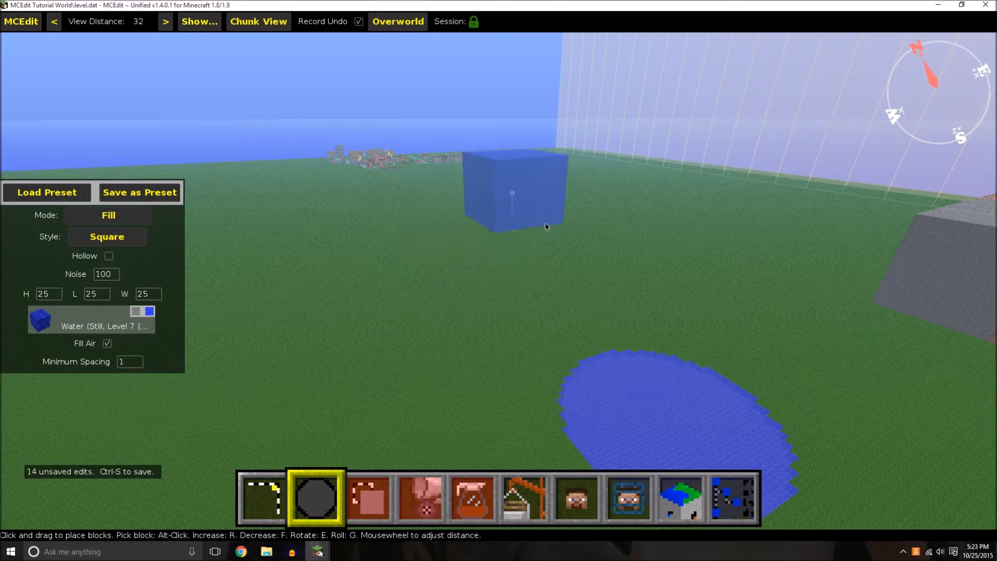
Place one square 25 x 25 x 25 water cube in the air above the open grass beyond the granite block.
{"action": "scroll", "coordinate": [555, 233], "scroll_direction": "up", "scroll_amount": 10}
{"action": "right_click", "coordinate": [480, 295]}
{"action": "right_click", "coordinate": [476, 303]}
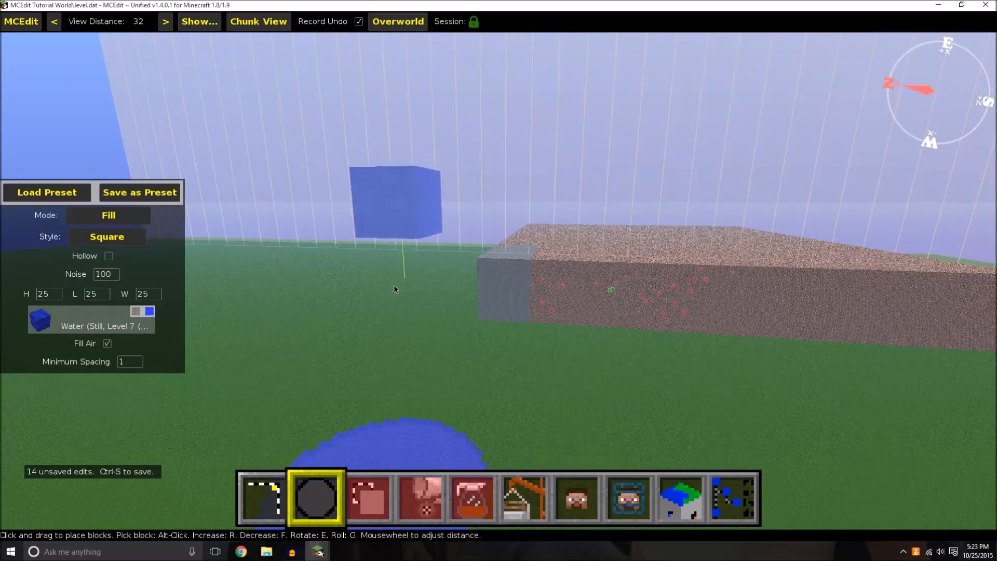
{"action": "right_click", "coordinate": [615, 373]}
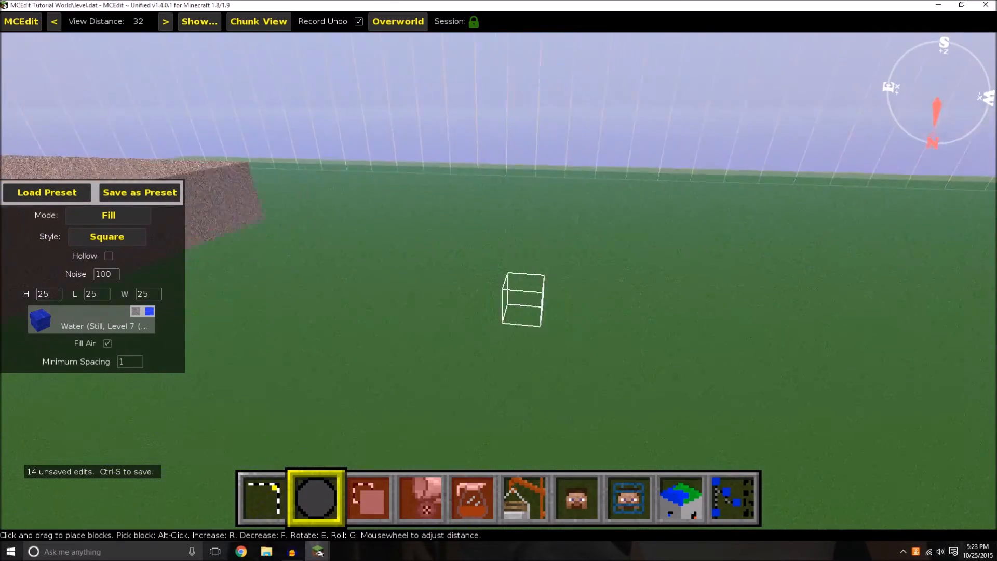
{"action": "right_click", "coordinate": [614, 373]}
{"action": "left_click", "coordinate": [456, 289]}
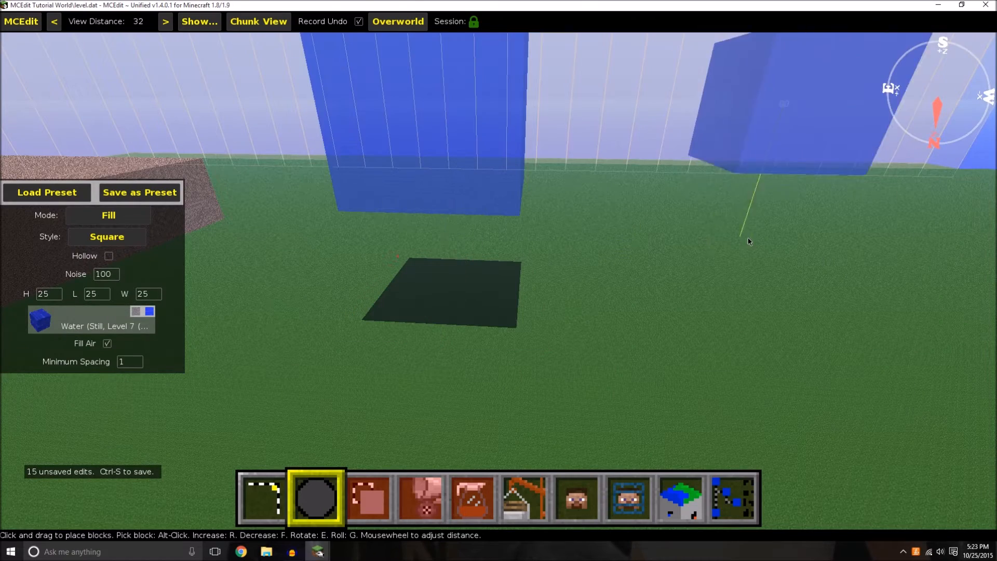
Save the world with the floating water cube in place.
{"action": "right_click", "coordinate": [673, 275]}
{"action": "key", "text": "d"}
{"action": "right_click", "coordinate": [673, 275]}
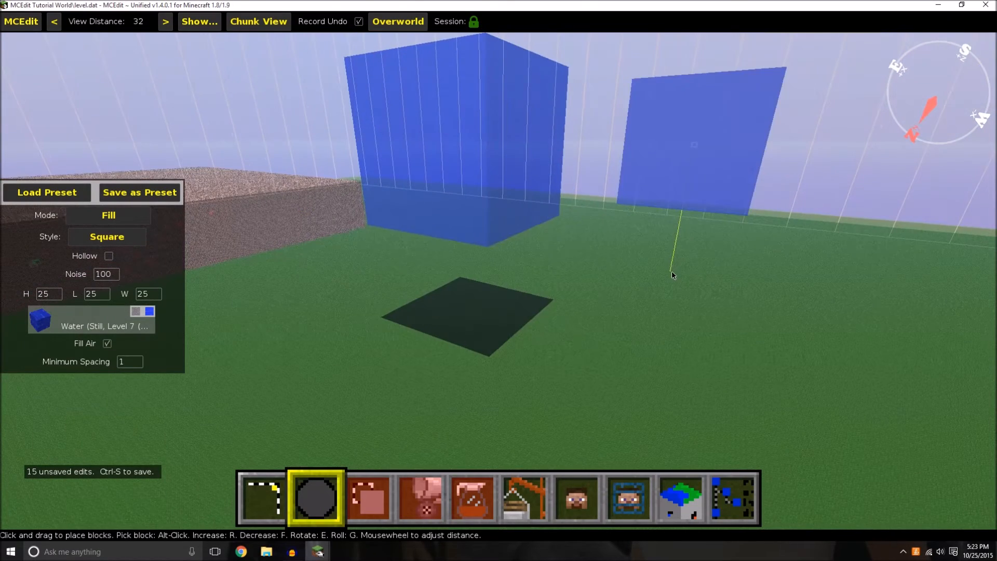
{"action": "key", "text": "ctrl+s"}
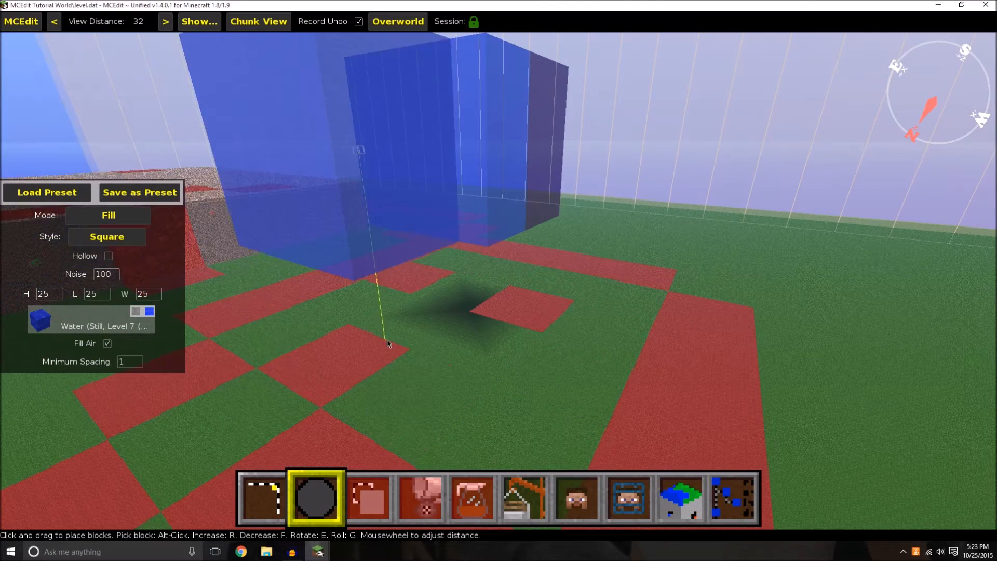
Examine the floating water cube from underneath and from the side, along with its shadow on the grass.
{"action": "right_click", "coordinate": [390, 347]}
{"action": "key", "text": "d"}
{"action": "key", "text": "shift"}
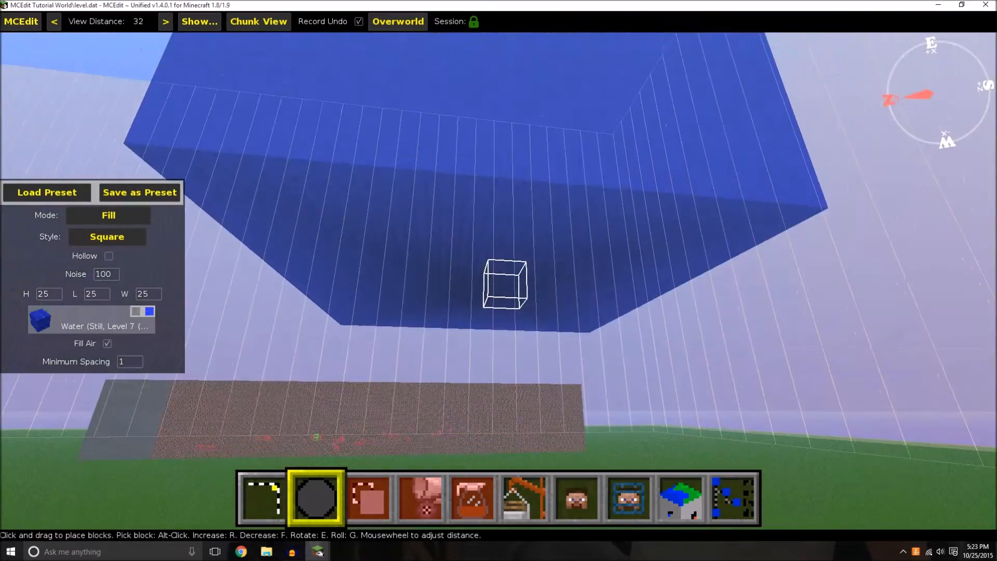
{"action": "key", "text": "w"}
{"action": "key", "text": "space"}
{"action": "right_click", "coordinate": [363, 318]}
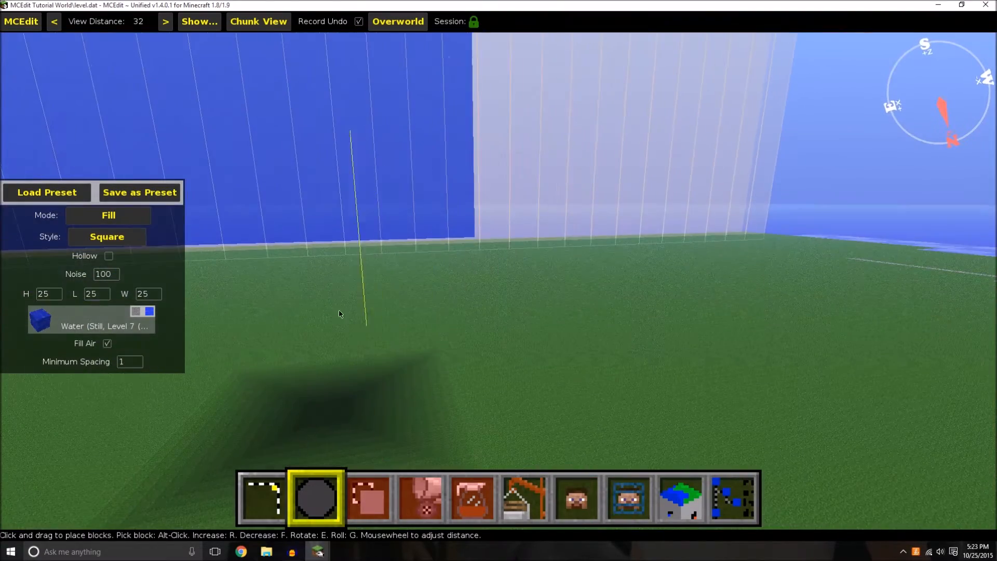
{"action": "right_click", "coordinate": [381, 231]}
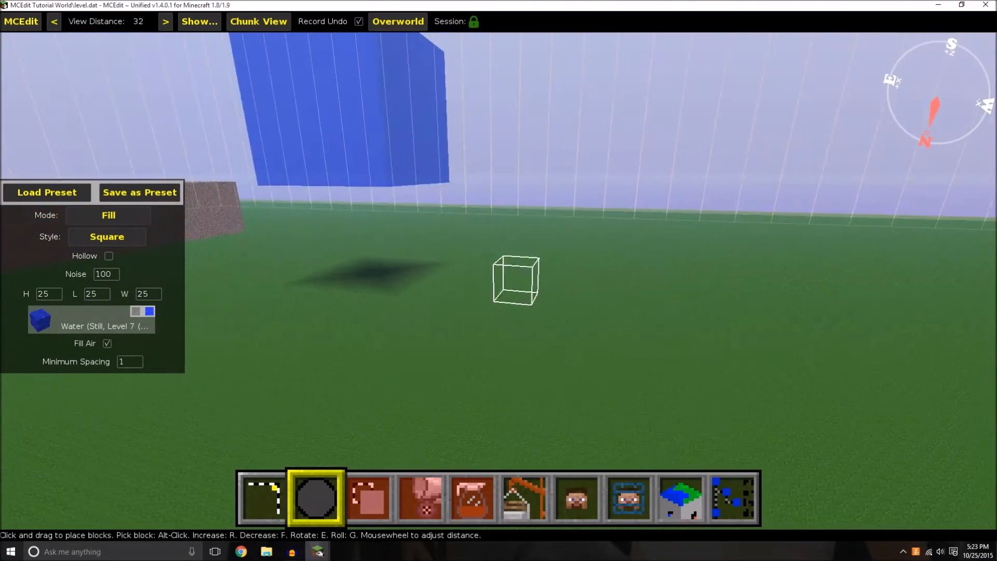
Search the block list for "sand" and choose Sand as the brush's fill block.
{"action": "right_click", "coordinate": [217, 365]}
{"action": "left_click", "coordinate": [68, 326]}
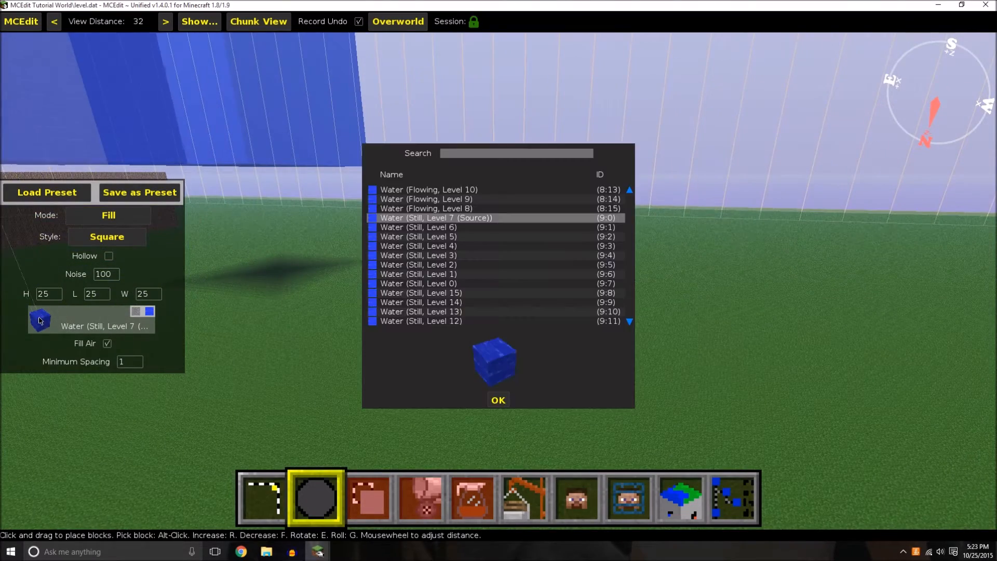
{"action": "scroll", "coordinate": [408, 284], "scroll_direction": "down", "scroll_amount": 3}
{"action": "left_click", "coordinate": [466, 154]}
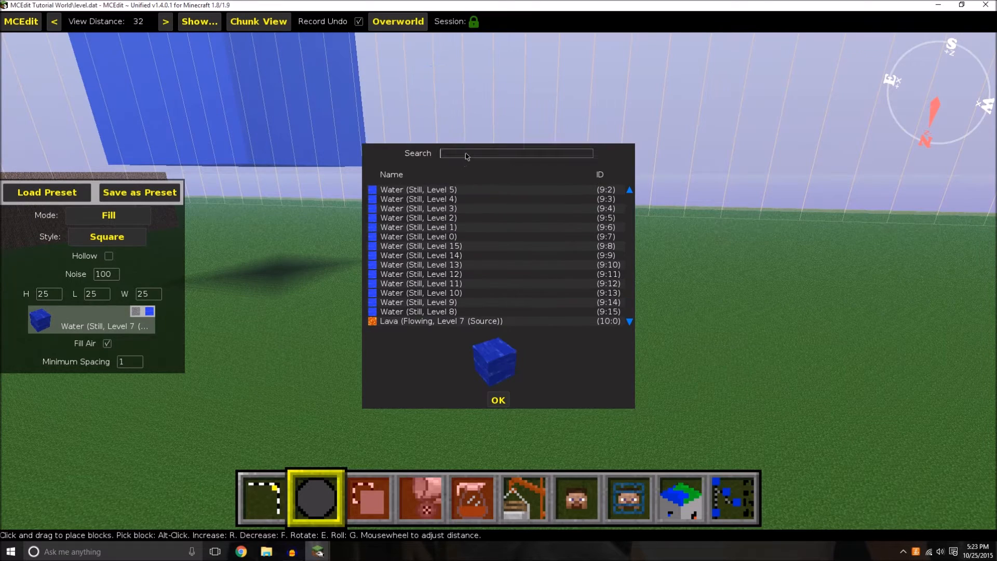
{"action": "type", "text": "sand"}
{"action": "key", "text": "Return"}
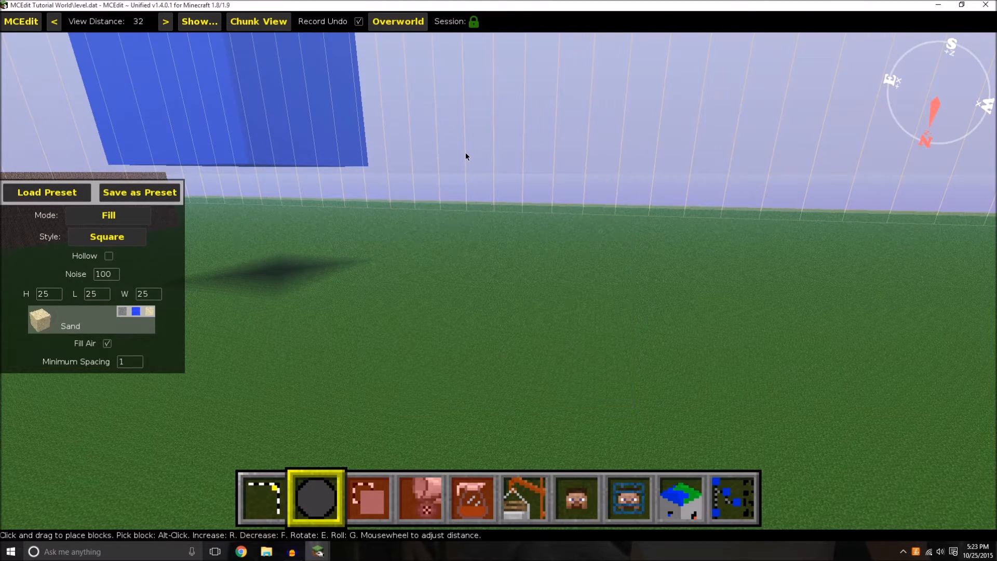
Place one 25 x 25 x 25 sand cube above the grass near the water cube and save the world.
{"action": "left_click", "coordinate": [665, 305]}
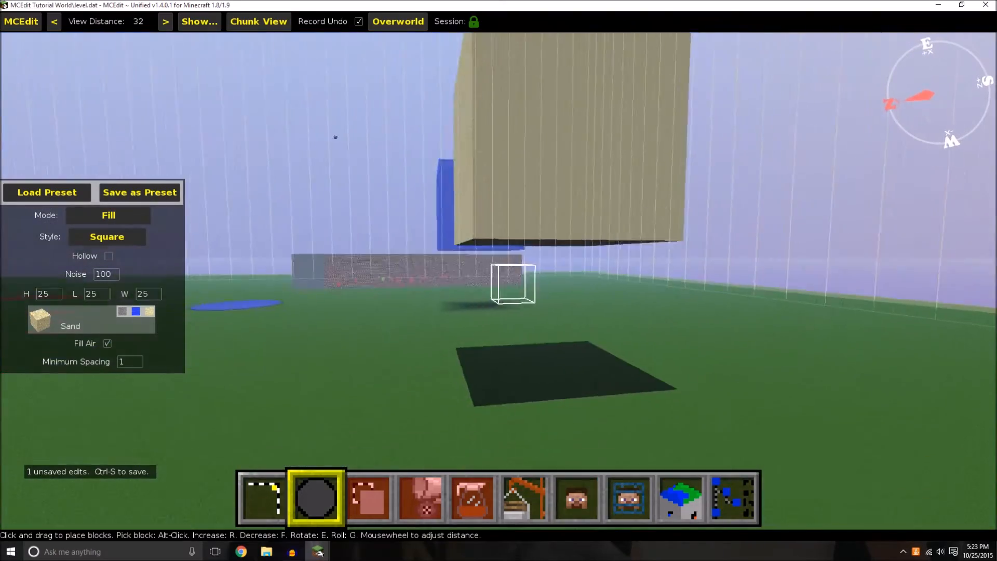
{"action": "right_click", "coordinate": [810, 267]}
{"action": "key", "text": "ctrl+s"}
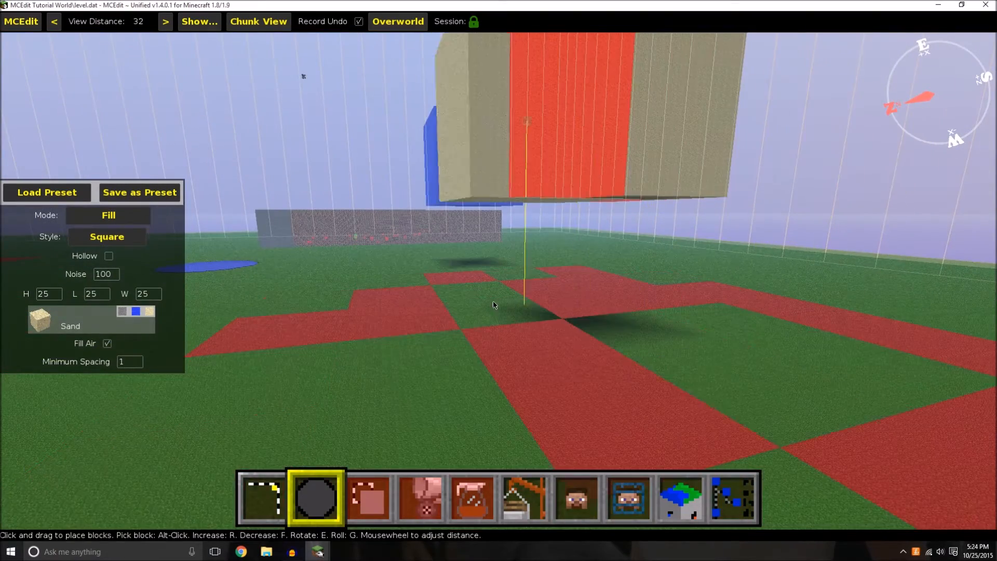
Open the Minecraft Launcher from the desktop, start Minecraft 1.8.8 offline with the Vanilla Newest Release profile, and maximize the game window.
{"action": "left_click", "coordinate": [142, 556]}
{"action": "type", "text": "minecraft"}
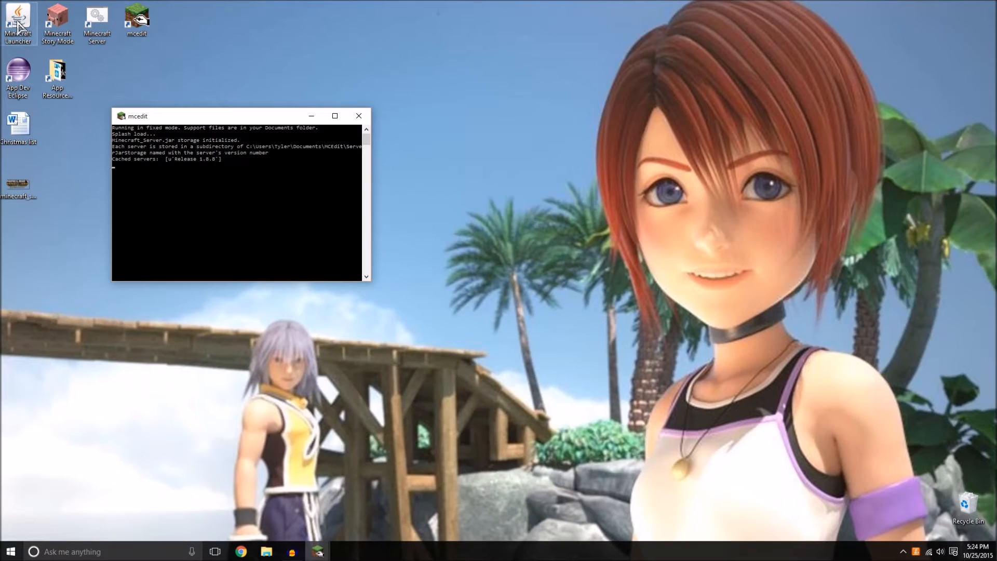
{"action": "double_click", "coordinate": [18, 26]}
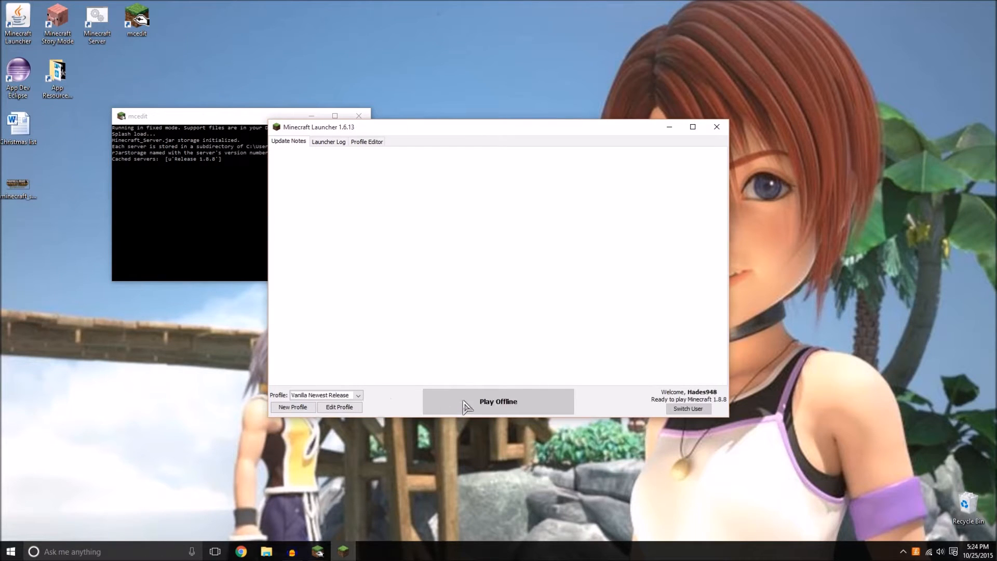
{"action": "left_click", "coordinate": [483, 404]}
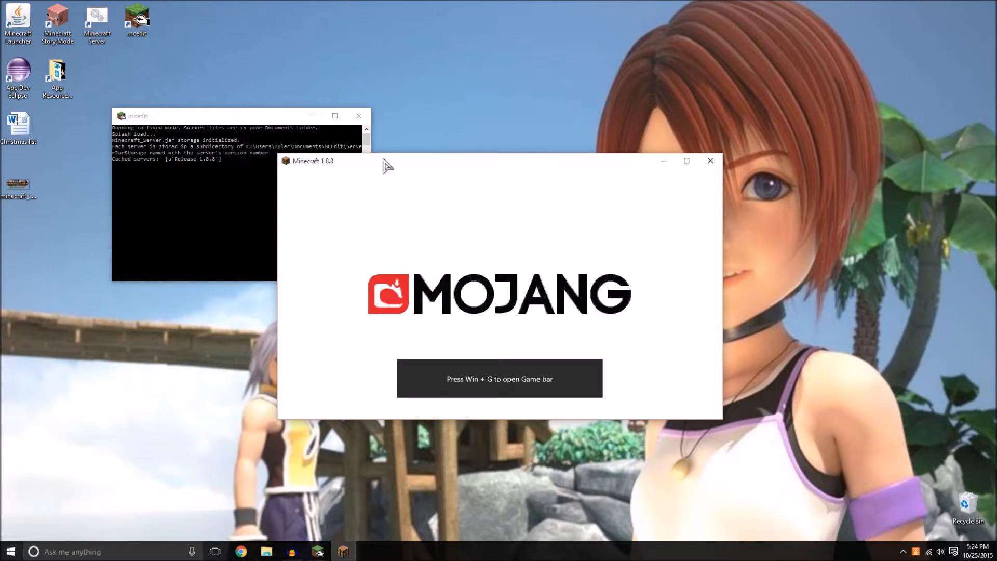
{"action": "double_click", "coordinate": [405, 164]}
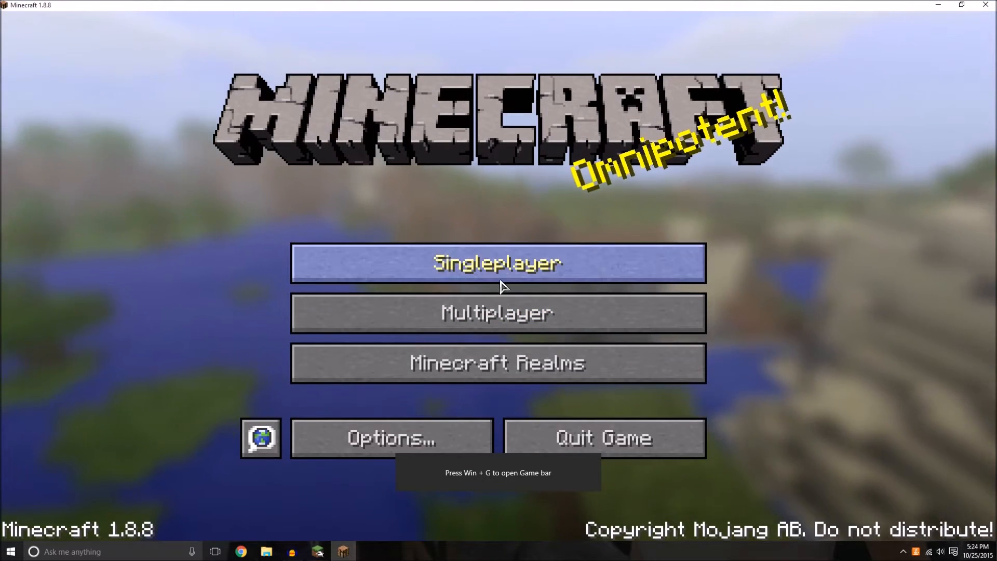
Load the MCEdit Tutorial World in singleplayer and quit back to the title screen.
{"action": "left_click", "coordinate": [498, 259]}
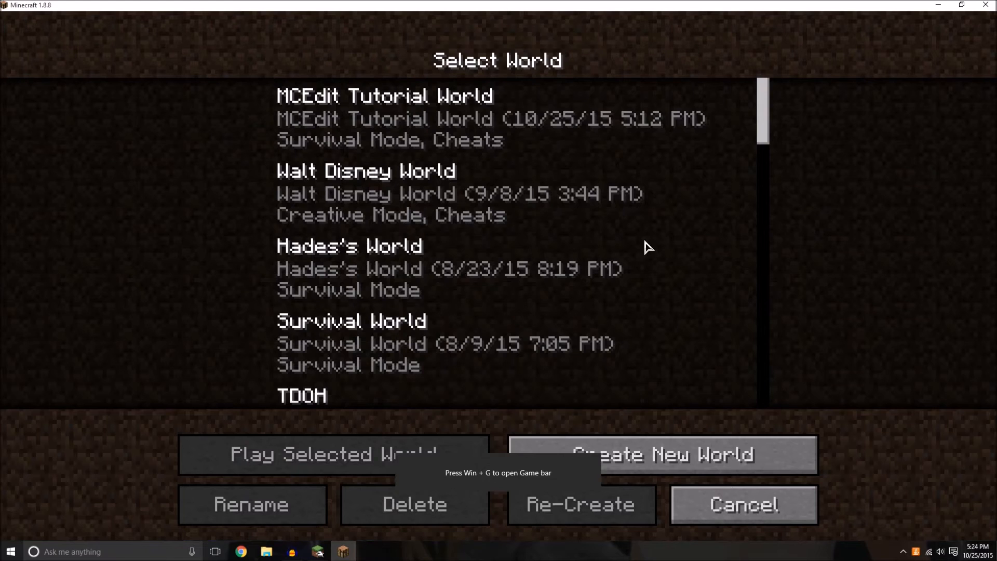
{"action": "double_click", "coordinate": [401, 107]}
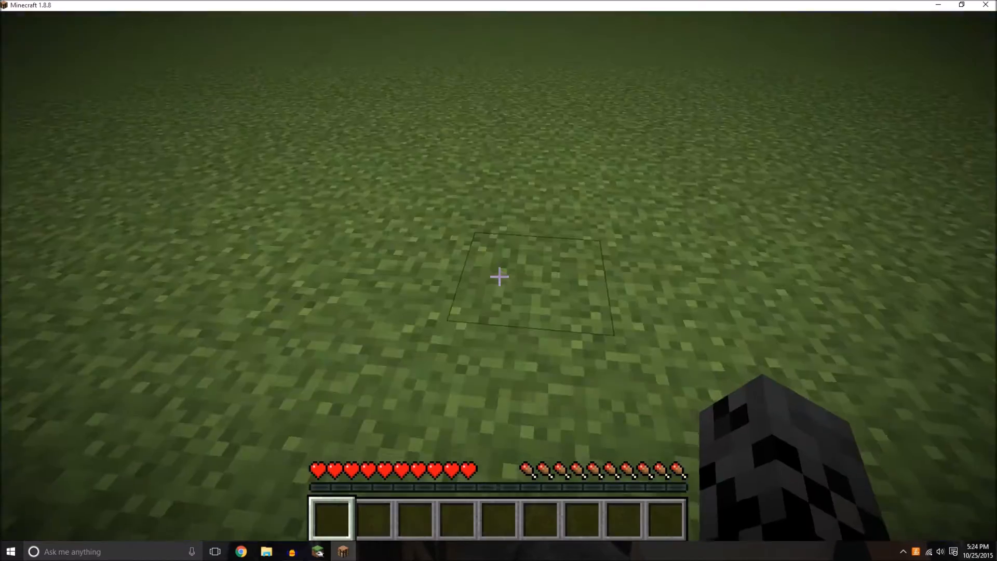
{"action": "key", "text": "Escape"}
{"action": "left_click", "coordinate": [483, 389]}
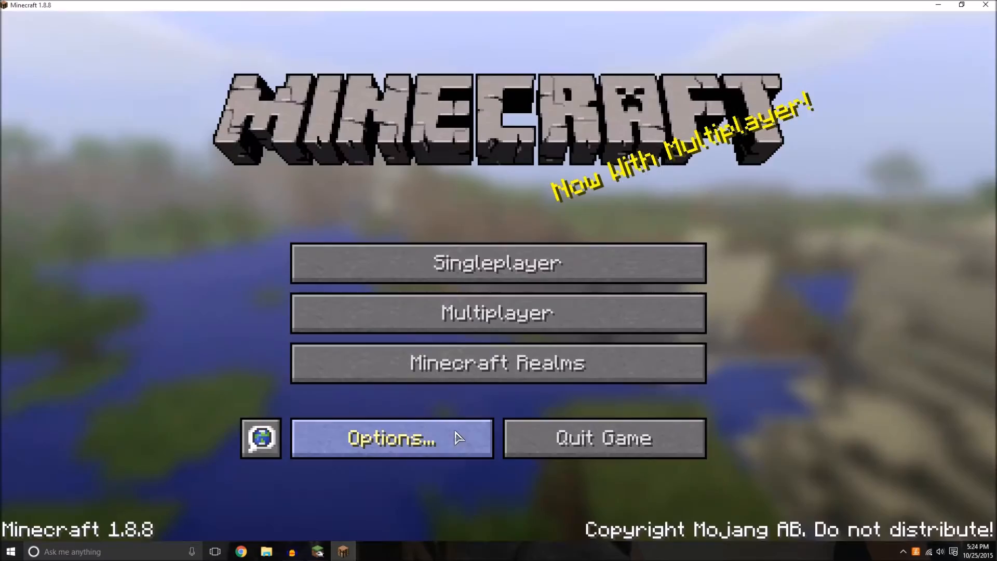
Switch to MCEdit and close the Tutorial World there.
{"action": "mouse_move", "coordinate": [313, 555]}
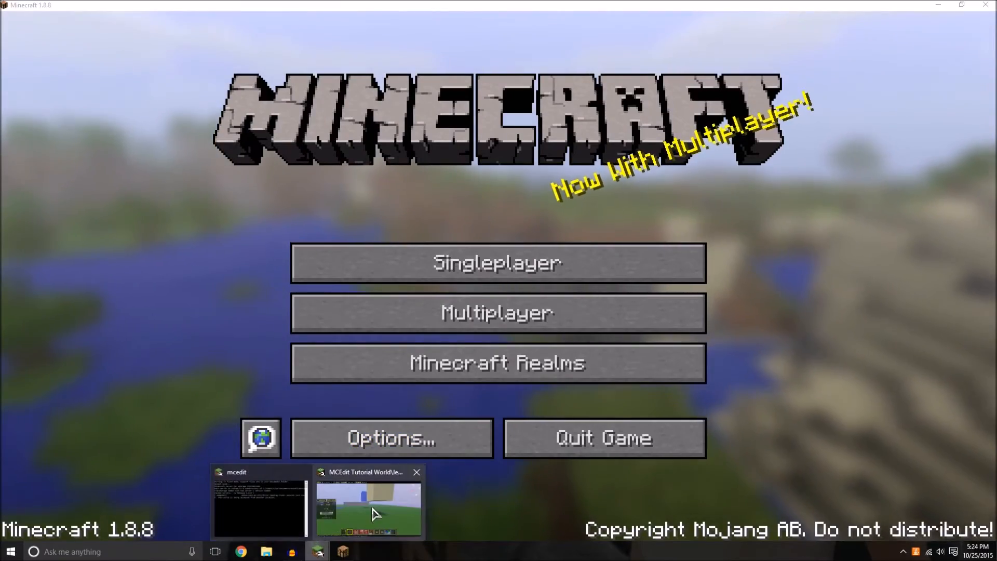
{"action": "left_click", "coordinate": [369, 506]}
{"action": "right_click_drag", "start_coordinate": [482, 296], "coordinate": [410, 296]}
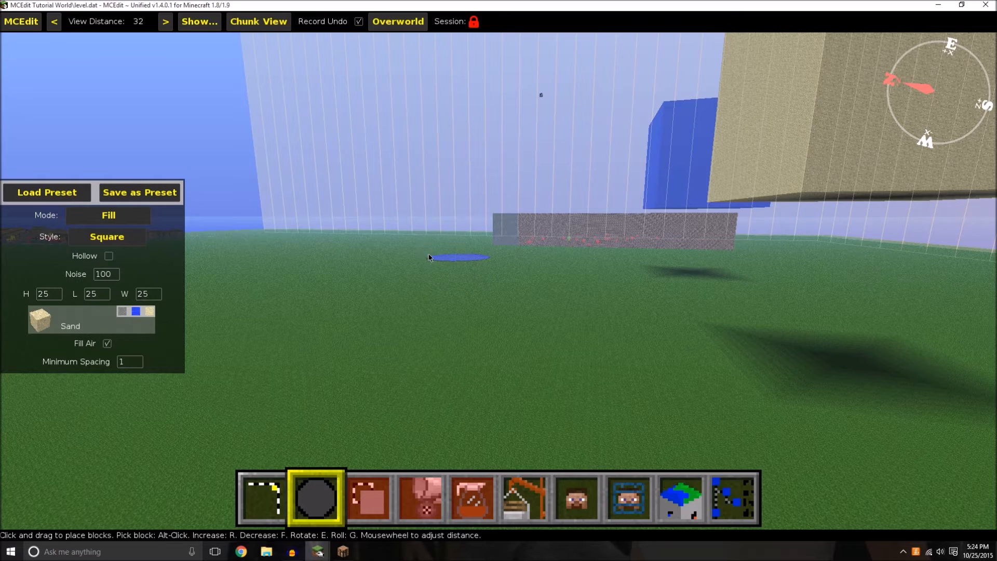
{"action": "key", "text": "ctrl+w"}
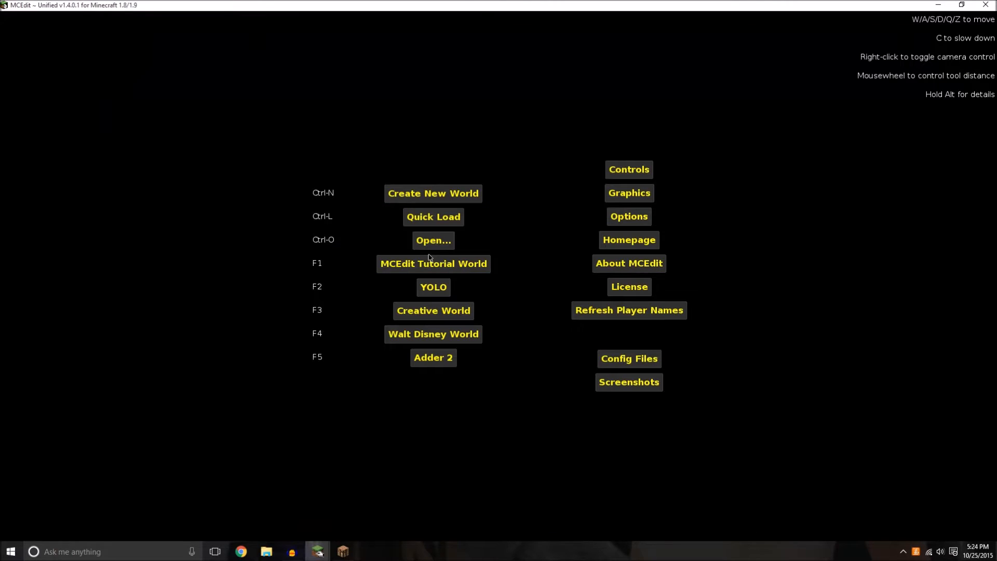
Switch to Minecraft and load the MCEdit Tutorial World from the singleplayer list.
{"action": "left_click", "coordinate": [343, 551]}
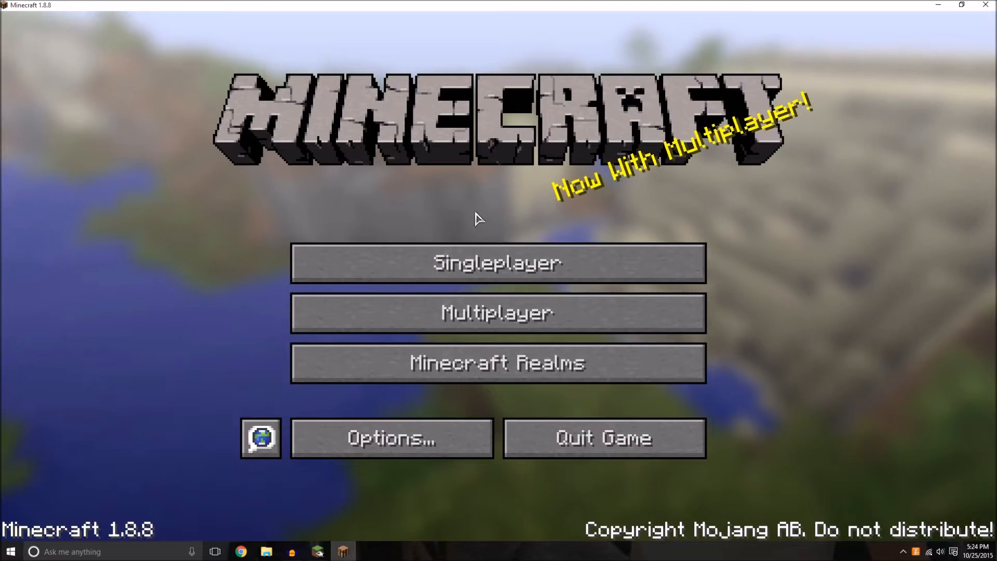
{"action": "left_click", "coordinate": [455, 253]}
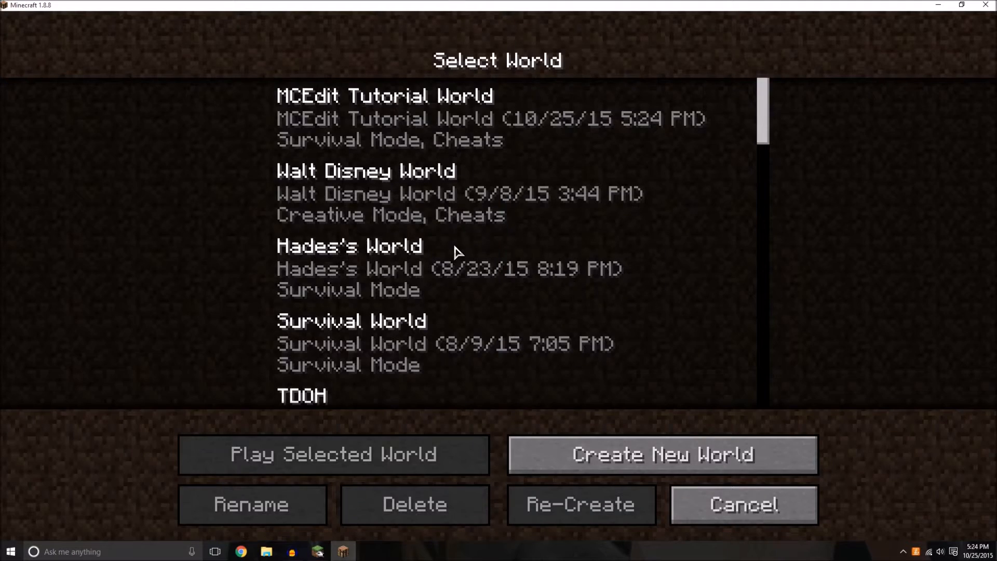
{"action": "double_click", "coordinate": [390, 139]}
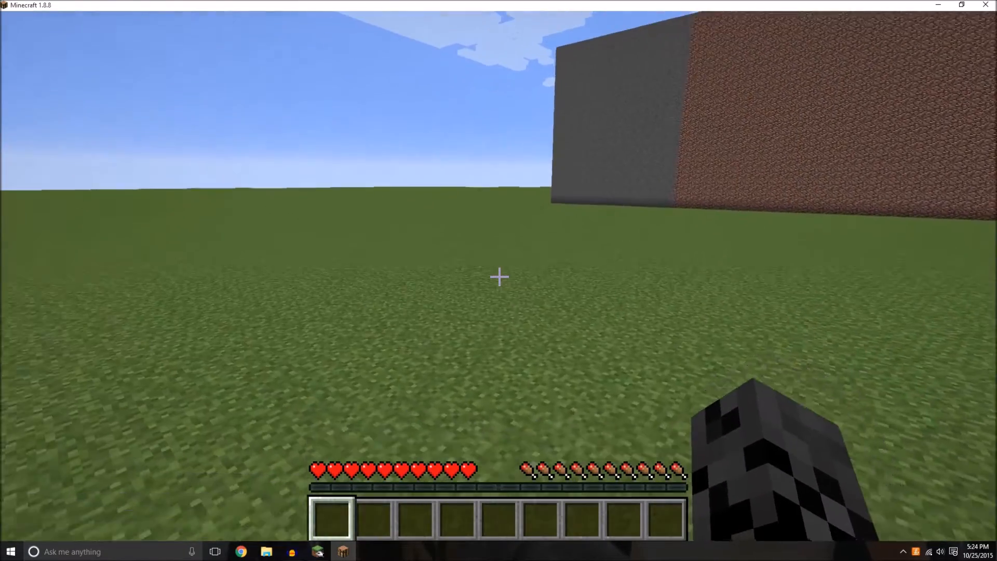
Change the game mode to creative with the /gamemode command.
{"action": "key", "text": "slash"}
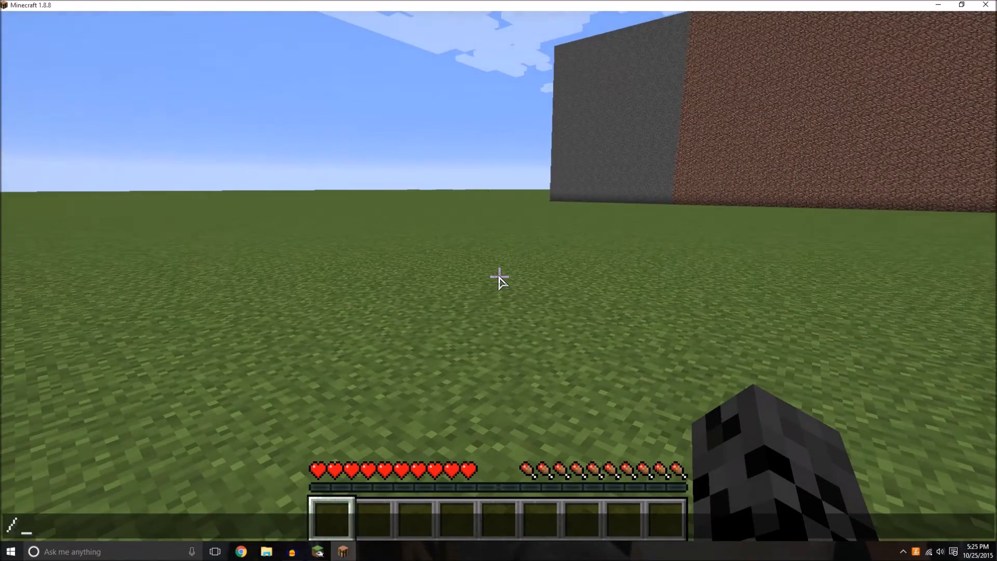
{"action": "type", "text": "game"}
{"action": "key", "text": "Tab"}
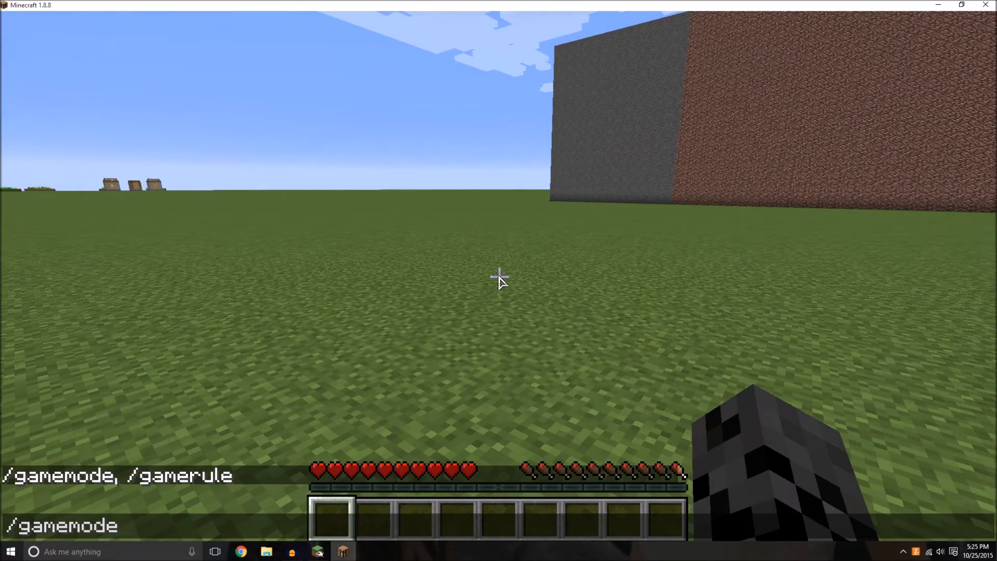
{"action": "key", "text": "Tab"}
{"action": "key", "text": "Escape"}
Fly over the granite block and through the floating water cube to inspect the edits in the game.
{"action": "key", "text": "space"}
{"action": "key", "text": "space"}
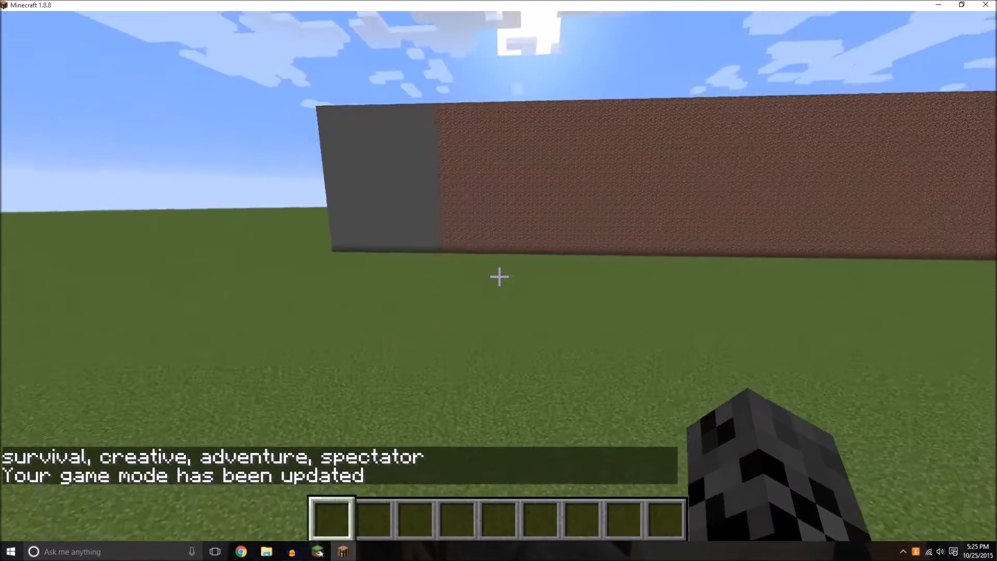
{"action": "key", "text": "space"}
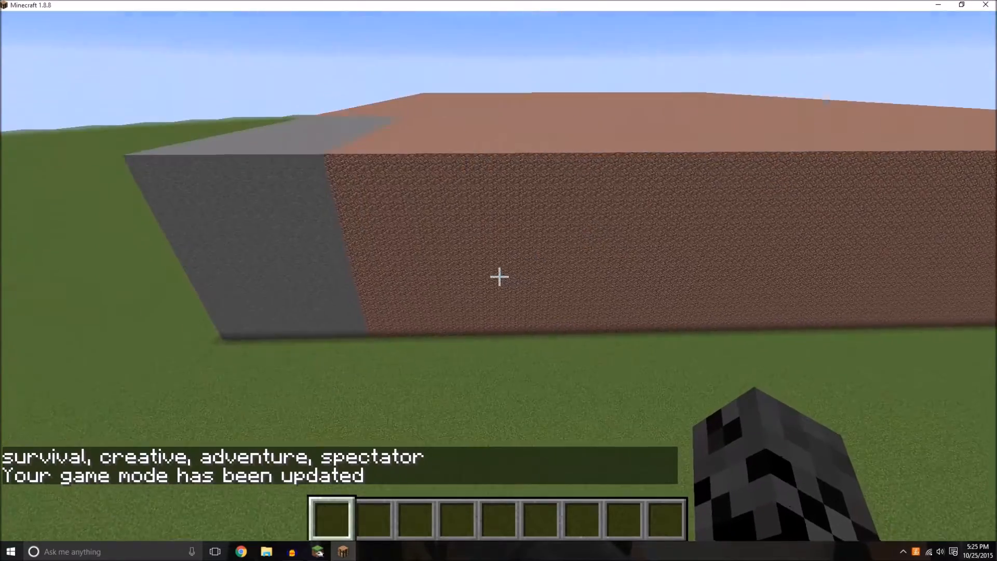
{"action": "key", "text": "w"}
{"action": "key", "text": "space"}
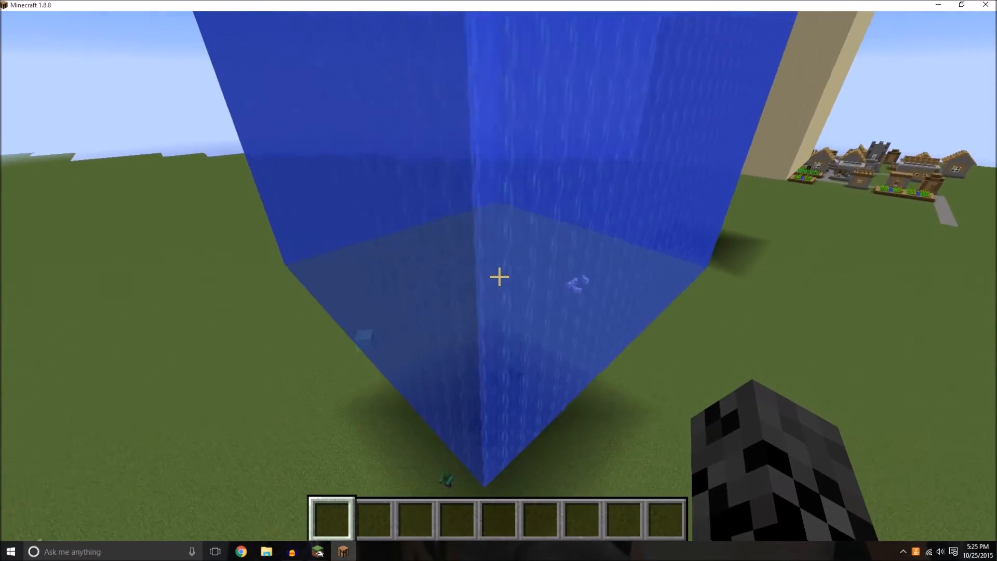
{"action": "key", "text": "w"}
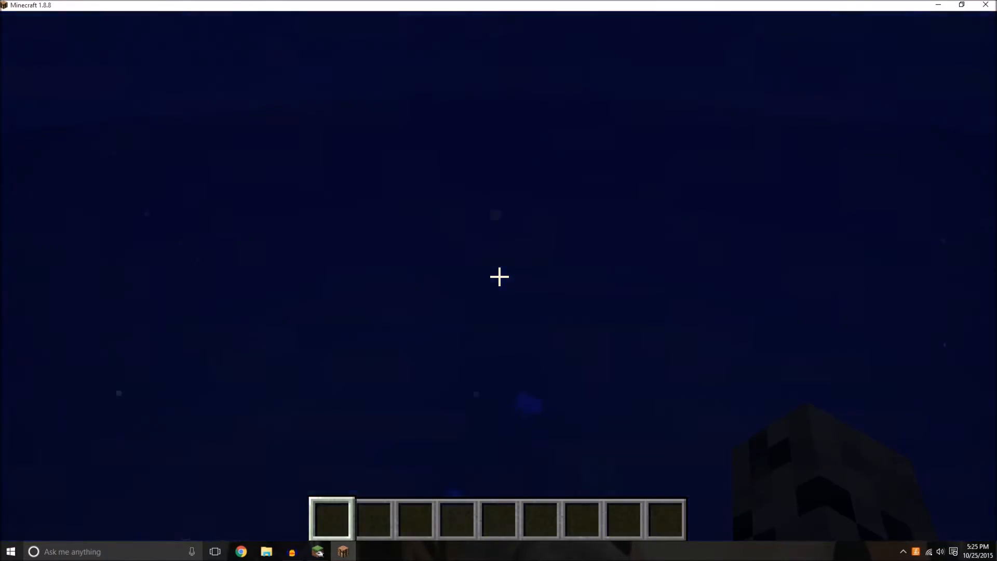
{"action": "key", "text": "shift"}
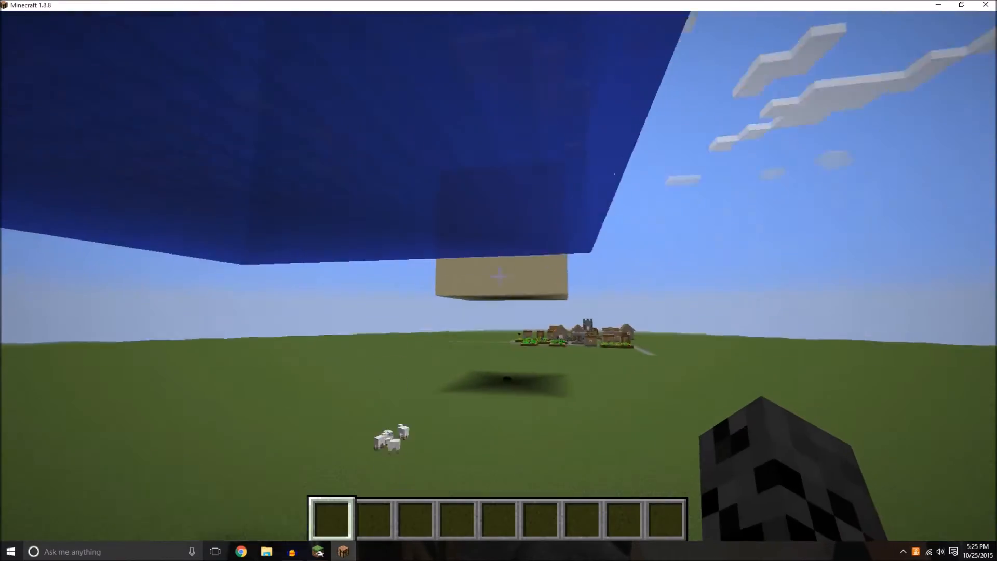
Pick a Grass Block for the hotbar and build a pillar of grass blocks up from the ground beside the water cube.
{"action": "scroll", "coordinate": [498, 277], "scroll_direction": "down", "scroll_amount": 2}
{"action": "scroll", "coordinate": [498, 277], "scroll_direction": "up", "scroll_amount": 2}
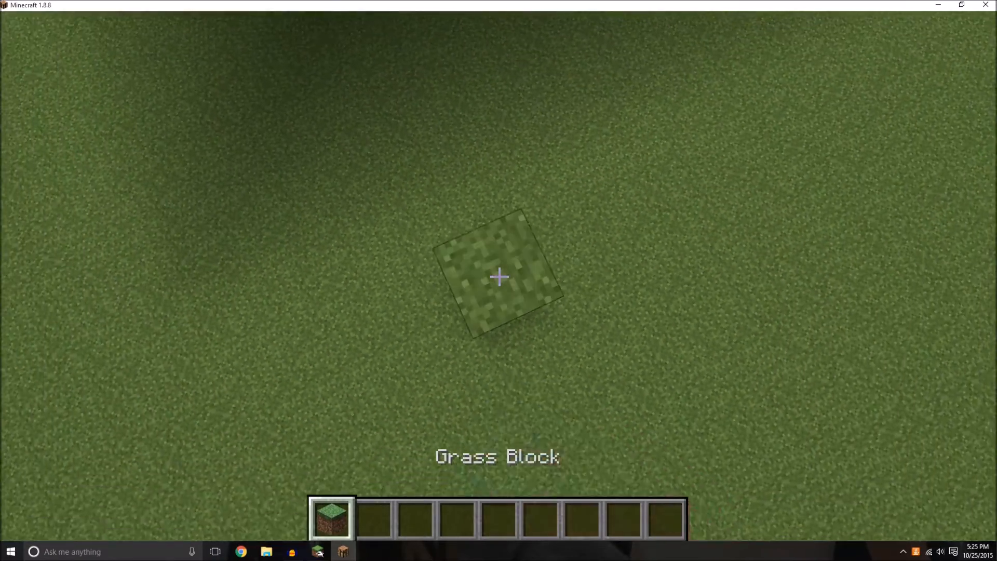
{"action": "key", "text": "space"}
{"action": "right_click", "coordinate": [498, 277]}
{"action": "key", "text": "space"}
{"action": "right_click", "coordinate": [499, 276]}
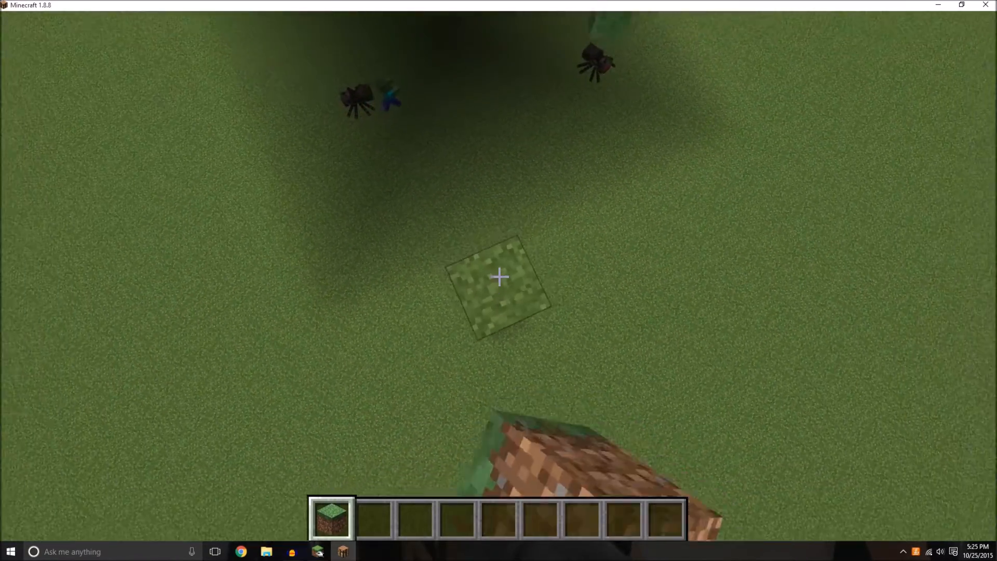
{"action": "key", "text": "space"}
{"action": "right_click", "coordinate": [499, 276]}
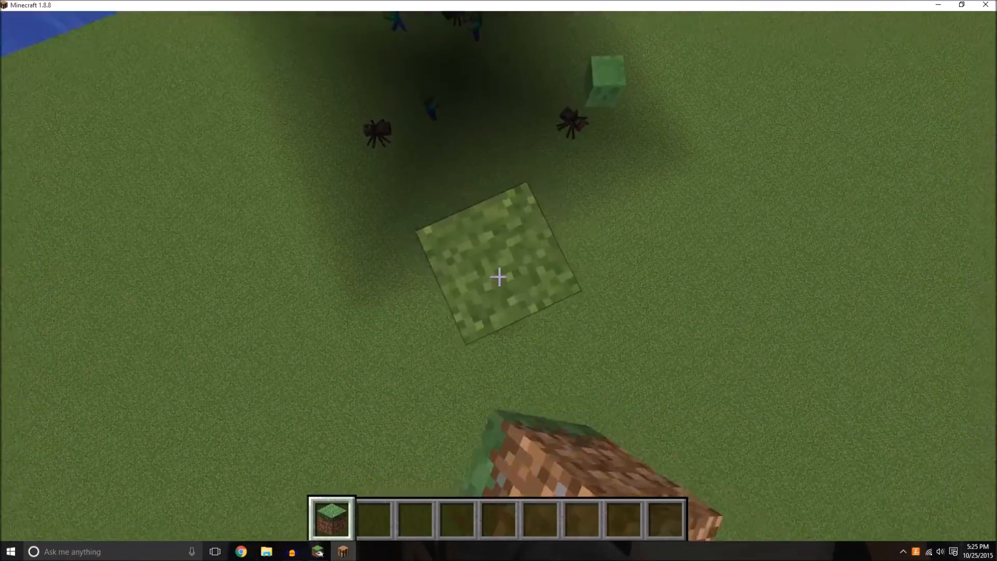
Place grass blocks downward along the face of the floating water cube.
{"action": "key", "text": "s"}
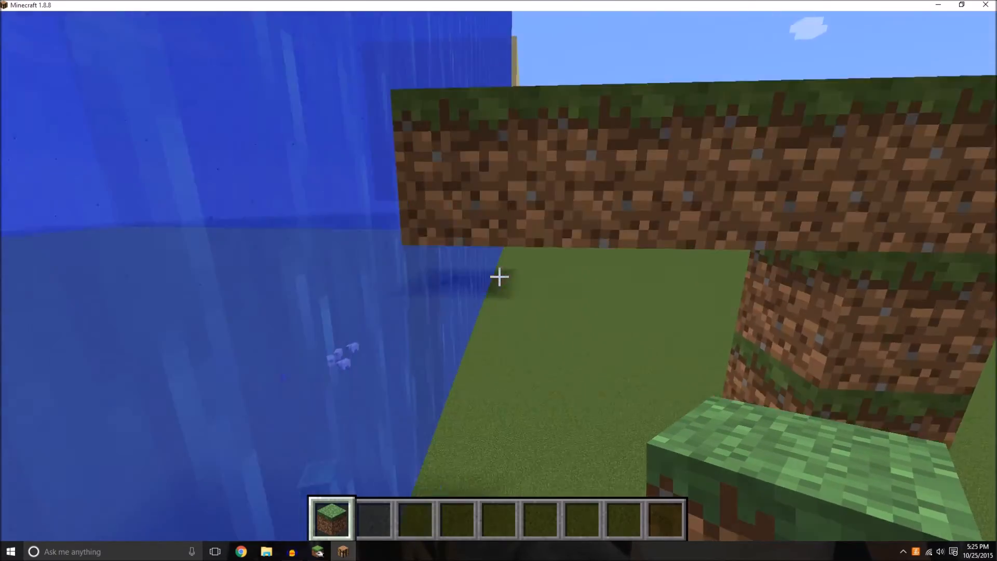
{"action": "key", "text": "shift"}
{"action": "right_click", "coordinate": [499, 277]}
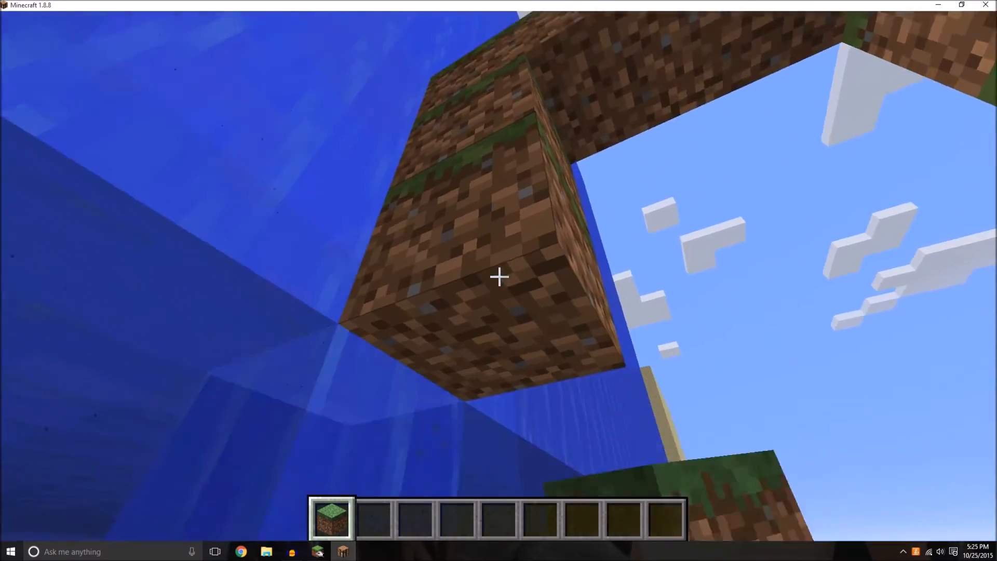
{"action": "key", "text": "space"}
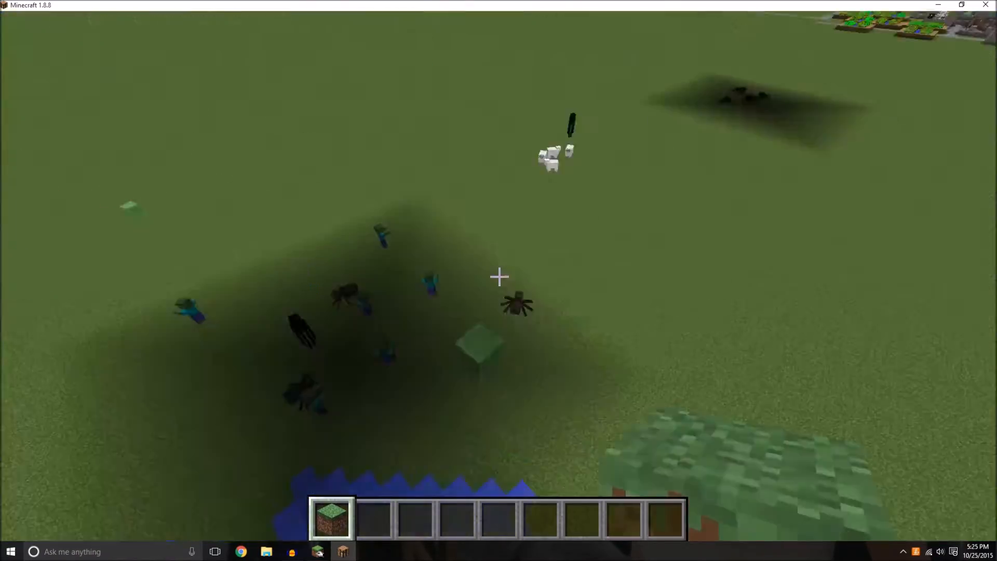
Fly to the floating sand cube and place a grass block against its corner to set the sand falling.
{"action": "key", "text": "w"}
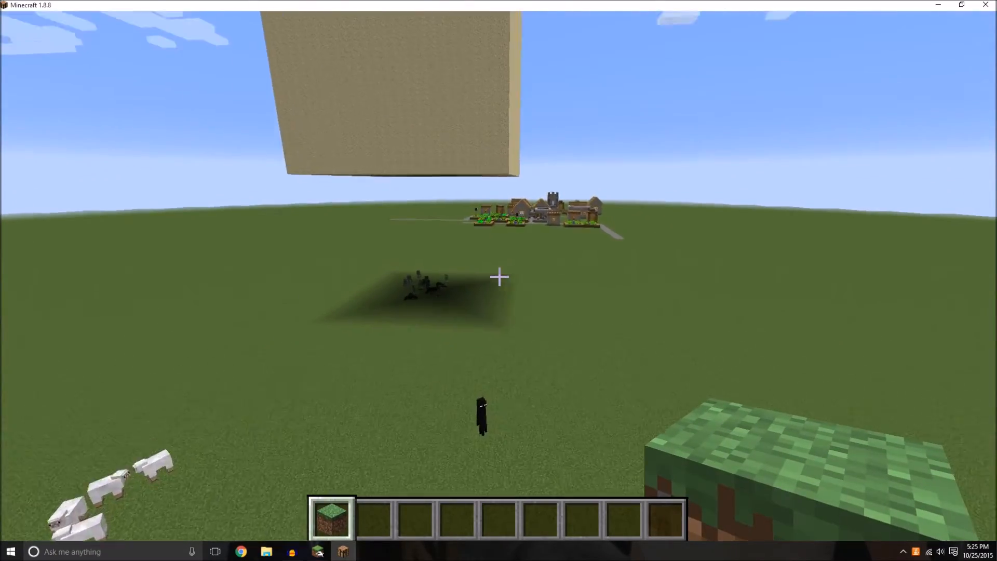
{"action": "key", "text": "w"}
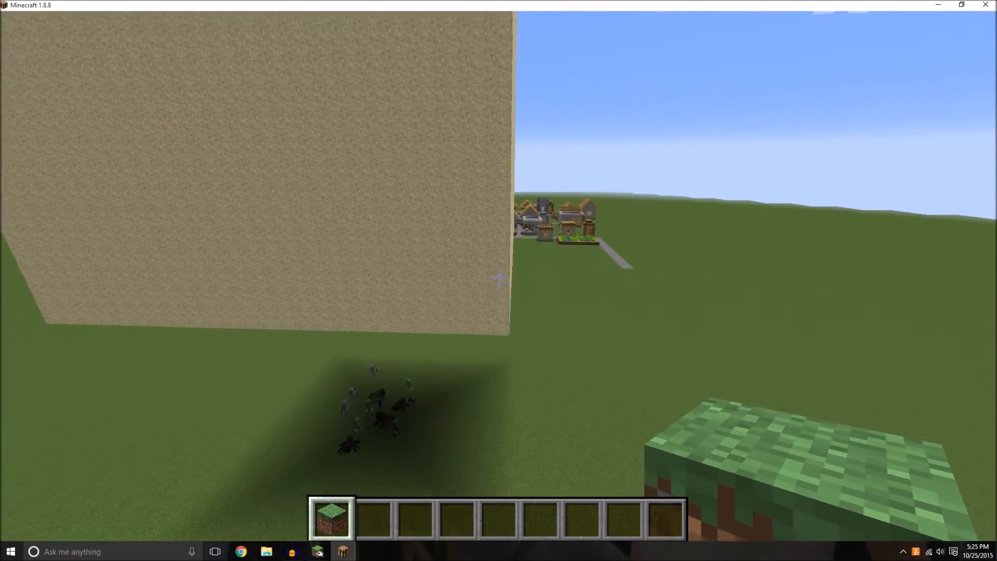
{"action": "key", "text": "w"}
{"action": "key", "text": "shift"}
{"action": "key", "text": "d"}
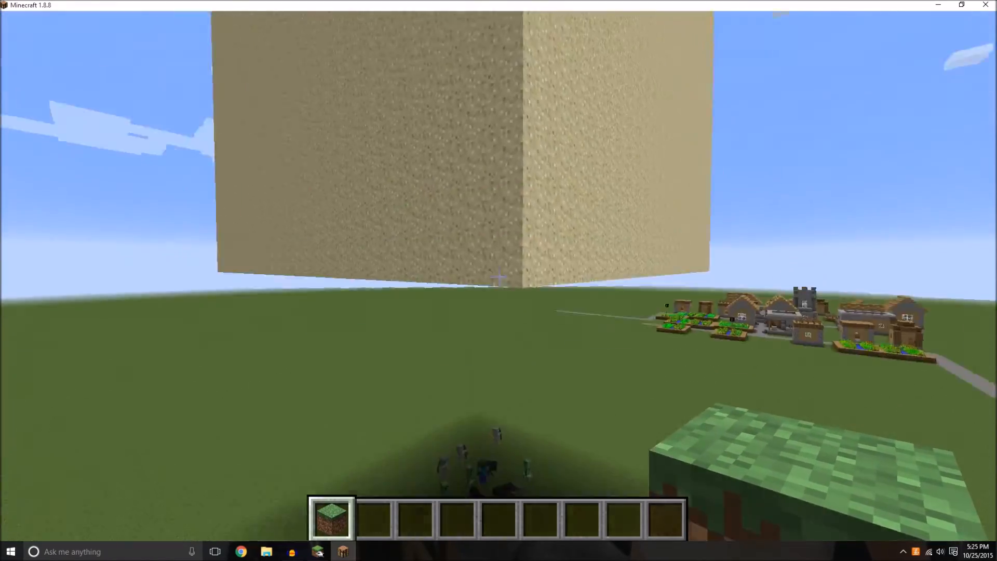
{"action": "key", "text": "shift"}
{"action": "key", "text": "d"}
{"action": "key", "text": "w"}
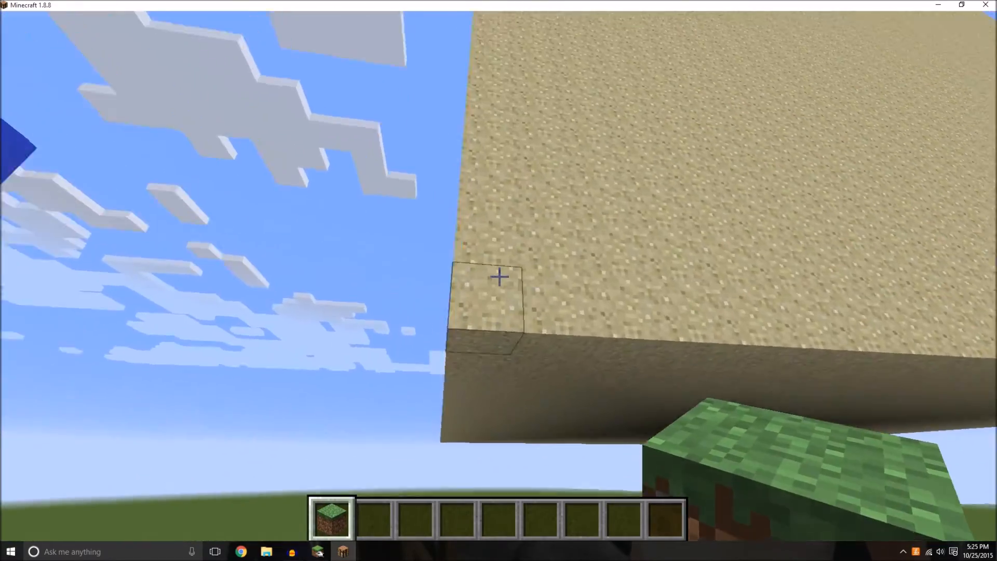
{"action": "right_click", "coordinate": [498, 276]}
{"action": "key", "text": "s"}
{"action": "key", "text": "space"}
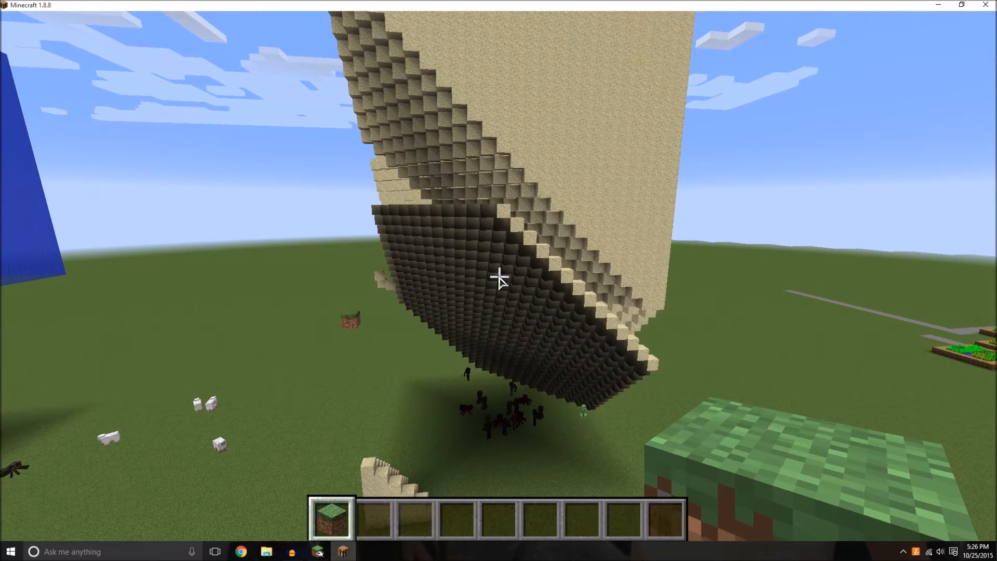
Lower the render distance to 4 chunks in the video settings and return to the game.
{"action": "key", "text": "Escape"}
{"action": "left_click", "coordinate": [423, 328]}
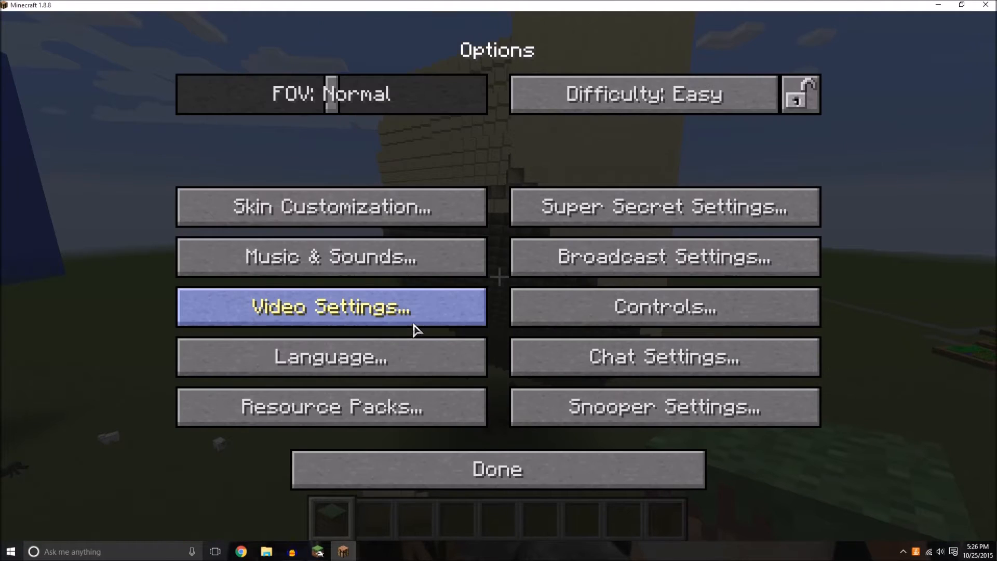
{"action": "left_click", "coordinate": [335, 311]}
{"action": "left_click_drag", "start_coordinate": [682, 124], "coordinate": [543, 120]}
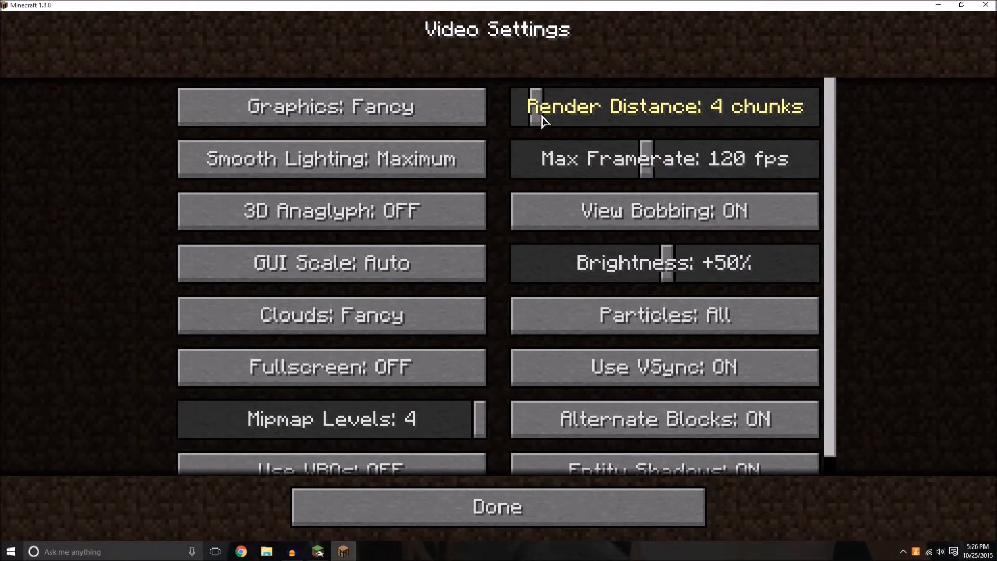
{"action": "left_click", "coordinate": [527, 510]}
{"action": "left_click", "coordinate": [497, 474]}
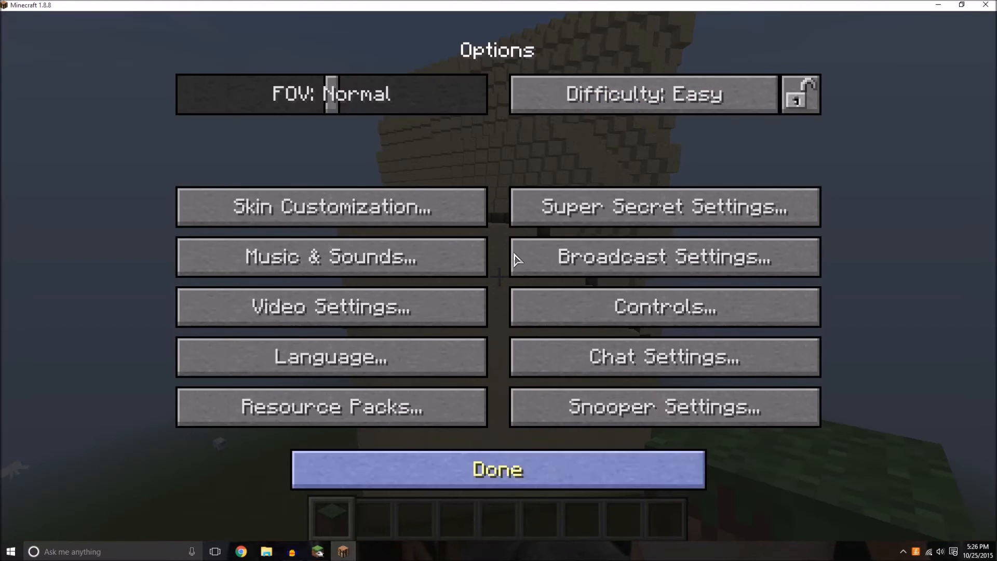
{"action": "left_click", "coordinate": [513, 174]}
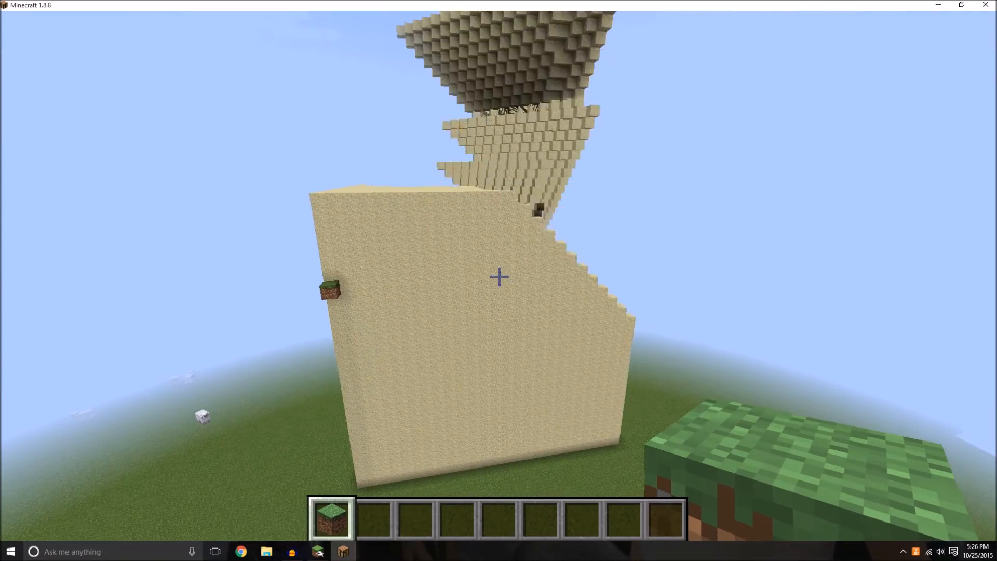
Fly around the fallen sand cube to examine how it settled on the ground.
{"action": "key", "text": "w"}
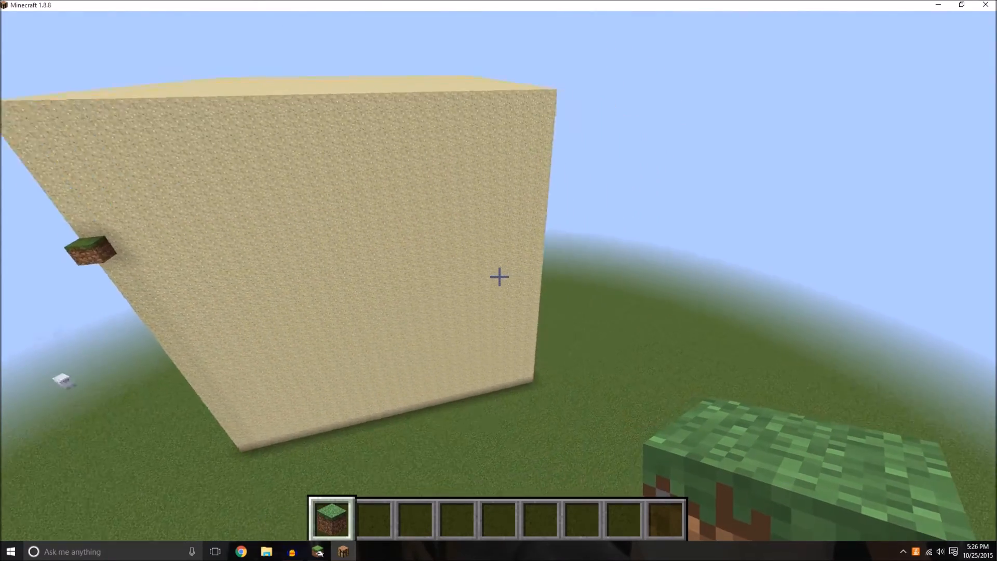
{"action": "key", "text": "w"}
{"action": "key", "text": "d"}
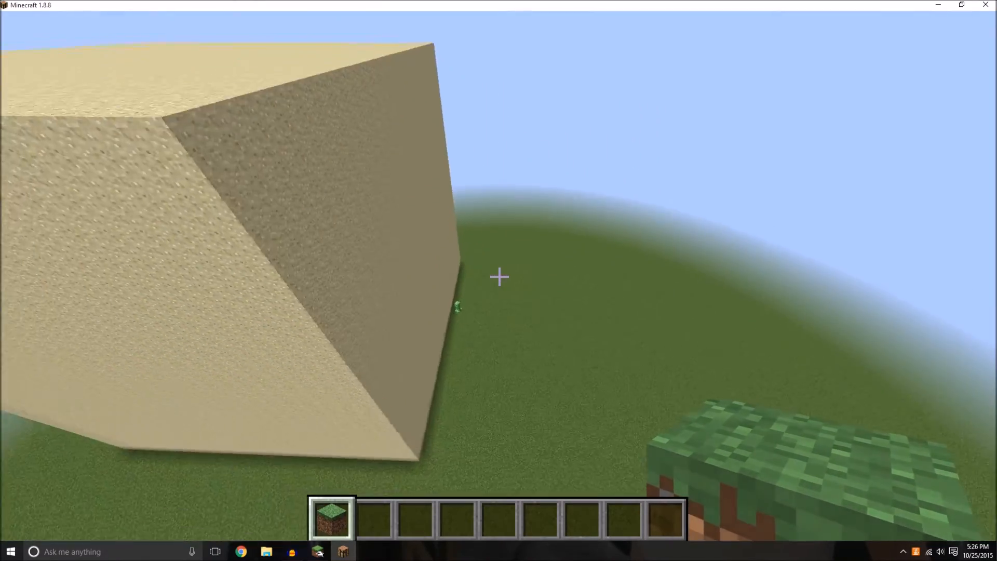
{"action": "key", "text": "s"}
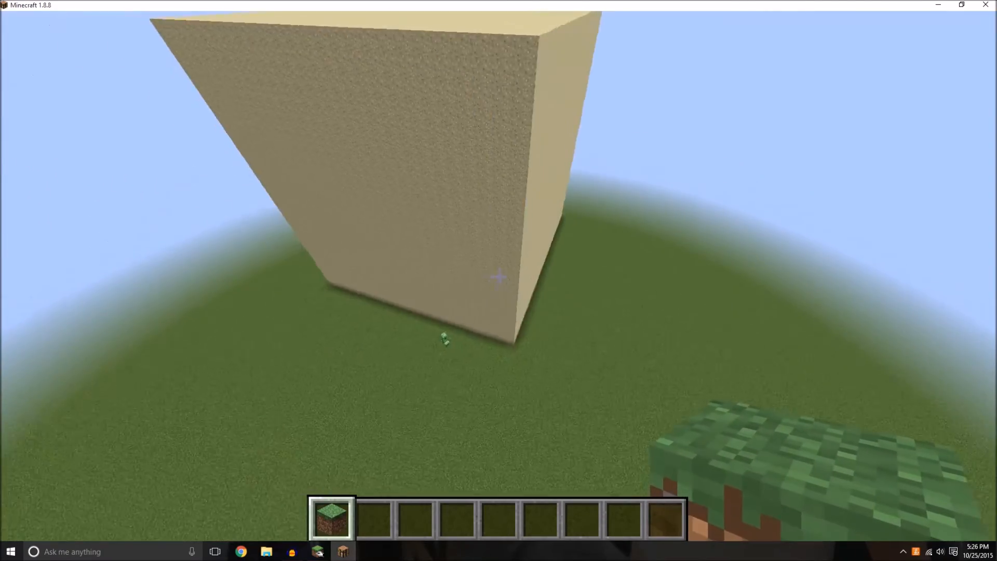
{"action": "key", "text": "Escape"}
{"action": "key", "text": "Escape"}
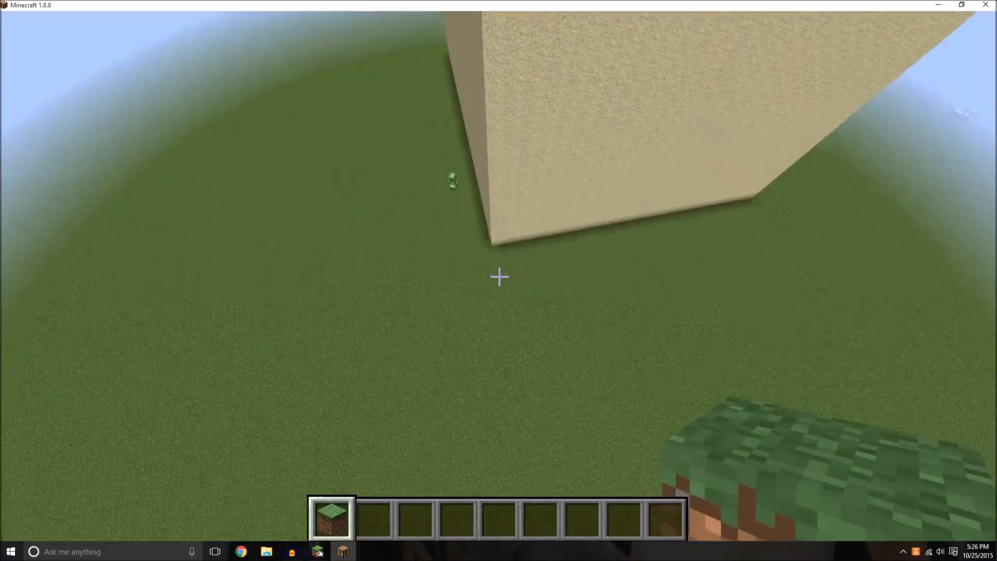
Raise the render distance to 23 chunks in the video settings and return to the game.
{"action": "key", "text": "Escape"}
{"action": "left_click", "coordinate": [397, 326]}
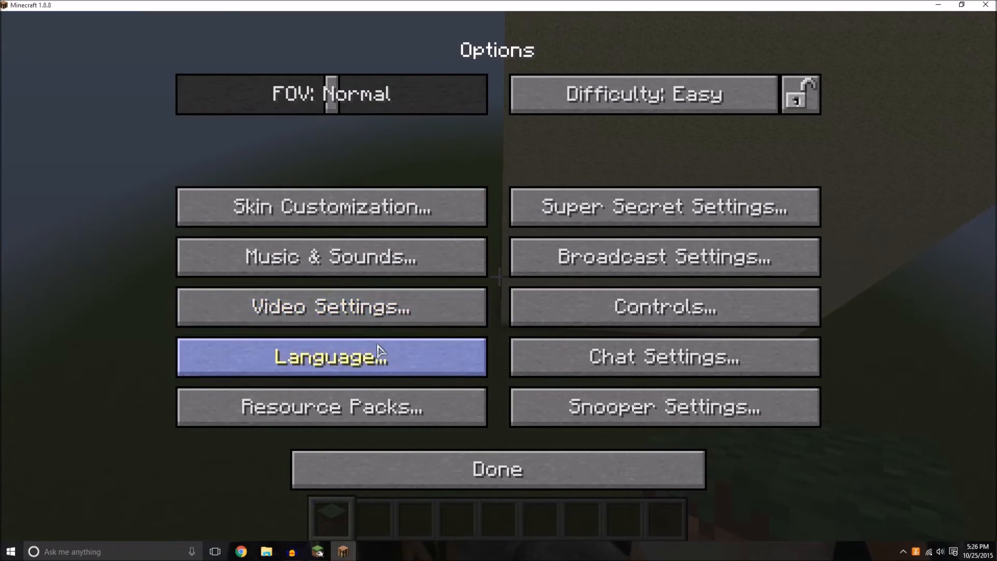
{"action": "left_click", "coordinate": [350, 307]}
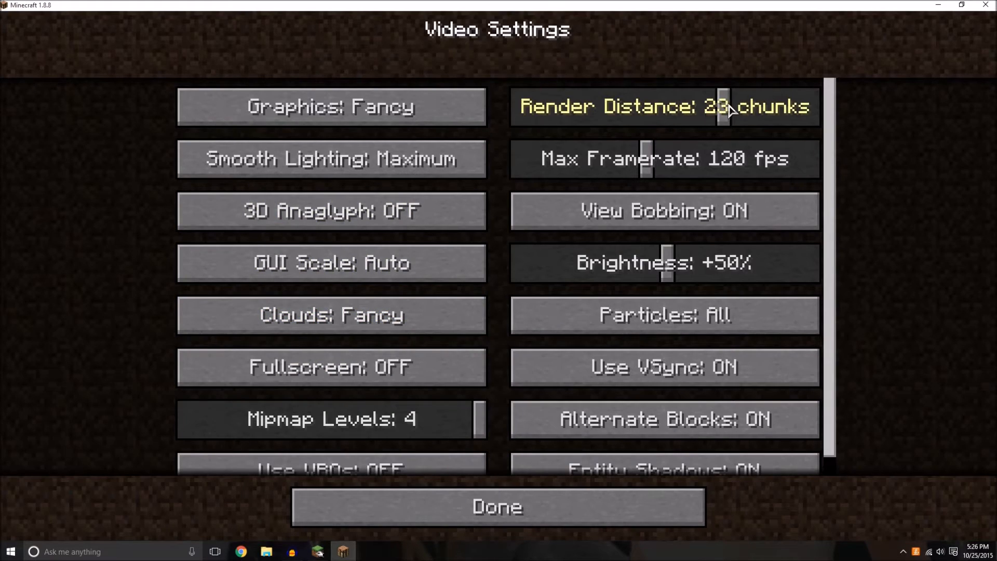
{"action": "left_click", "coordinate": [596, 494]}
{"action": "left_click", "coordinate": [552, 494]}
{"action": "left_click", "coordinate": [575, 195]}
Fly back to the water cube and extend the grass-block structure with a row of blocks inside the water.
{"action": "key", "text": "w"}
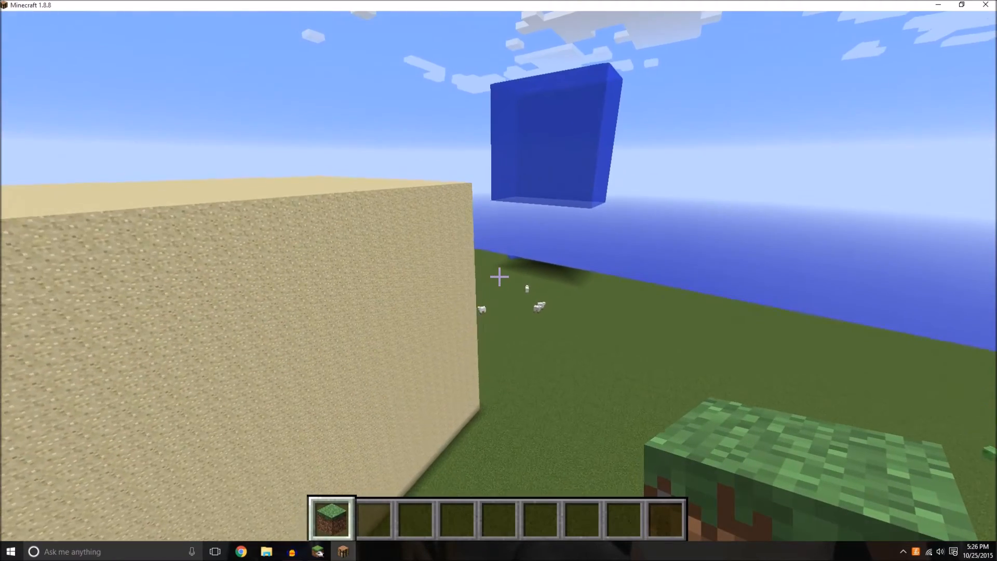
{"action": "key", "text": "w"}
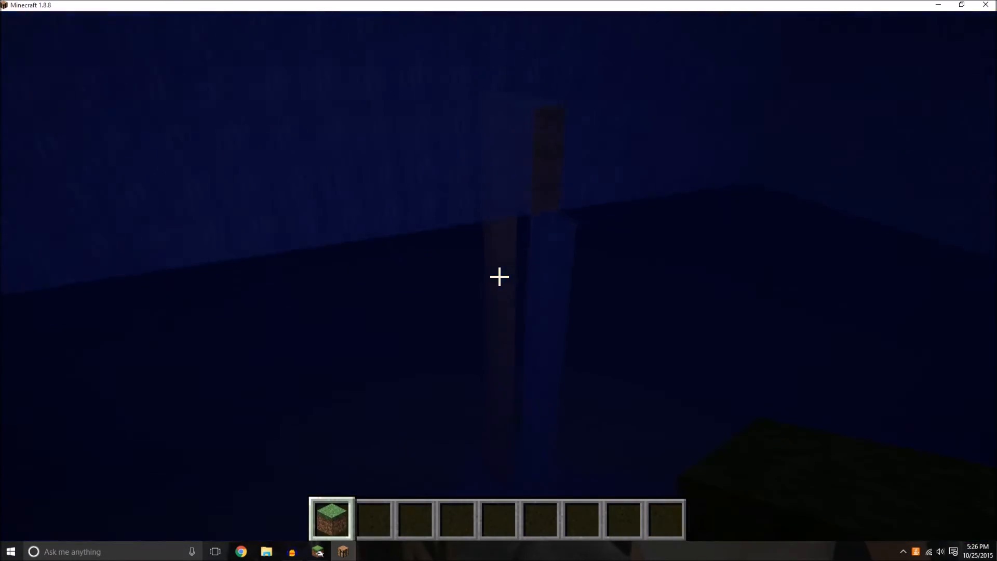
{"action": "key", "text": "w"}
{"action": "key", "text": "w"}
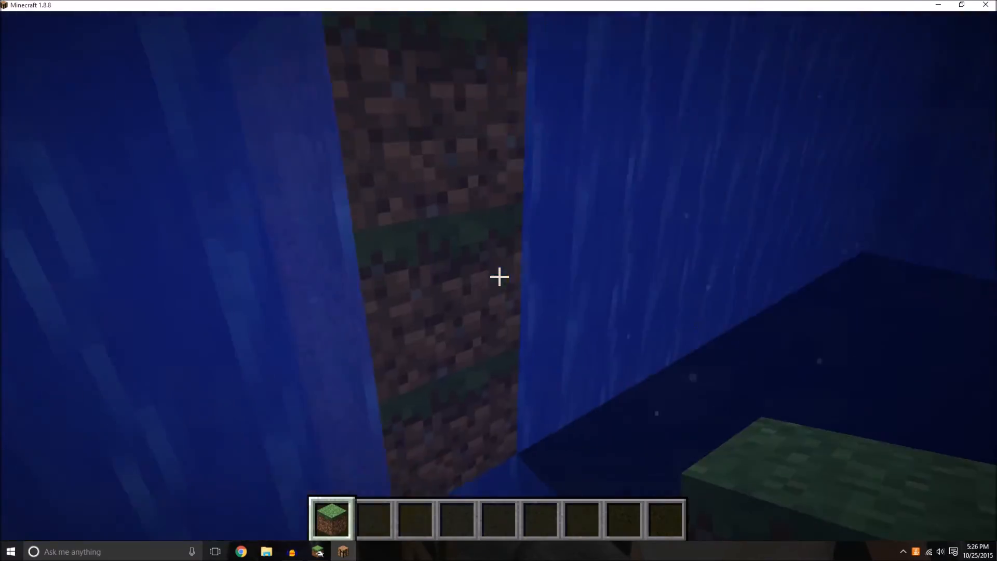
{"action": "key", "text": "s"}
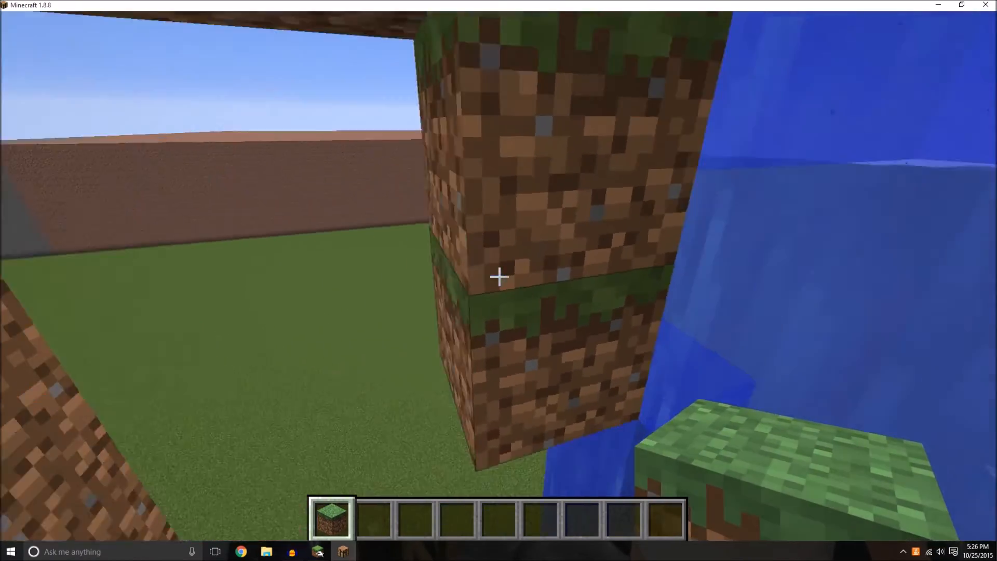
{"action": "key", "text": "s"}
{"action": "key", "text": "shift"}
{"action": "right_click", "coordinate": [499, 277]}
{"action": "key", "text": "d"}
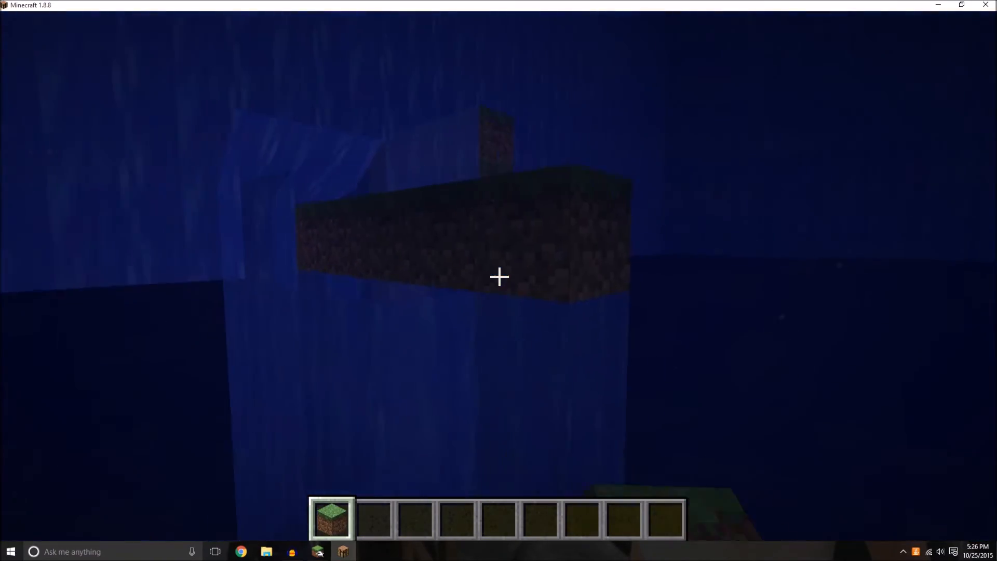
Leave the water cube and view the settled sand cube from several sides.
{"action": "key", "text": "s"}
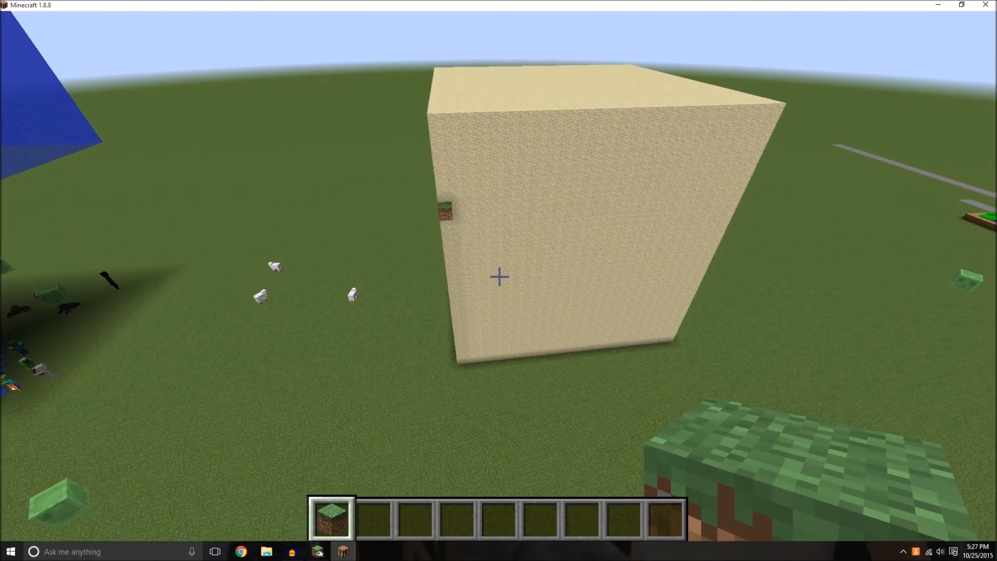
{"action": "key", "text": "w"}
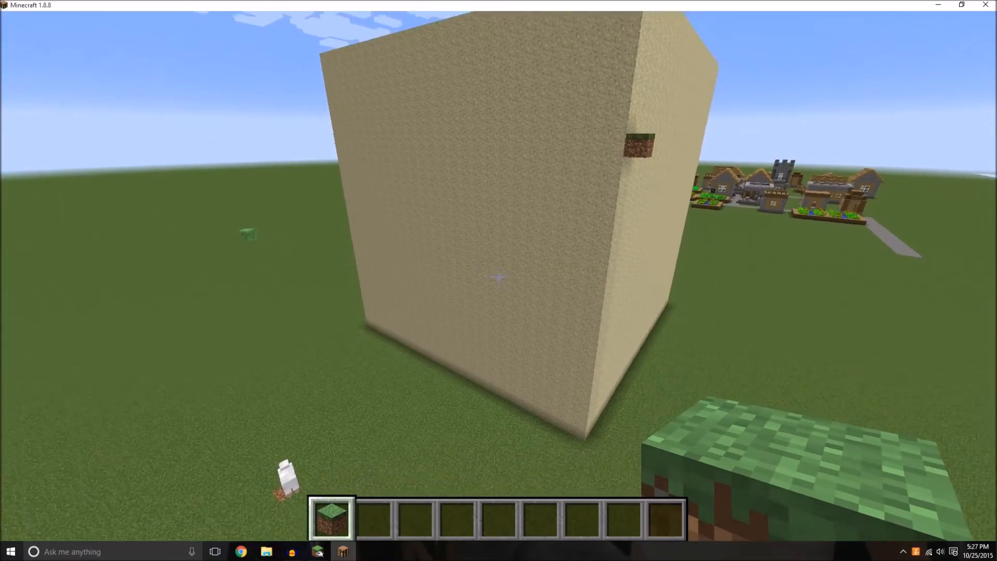
{"action": "key", "text": "s"}
{"action": "key", "text": "d"}
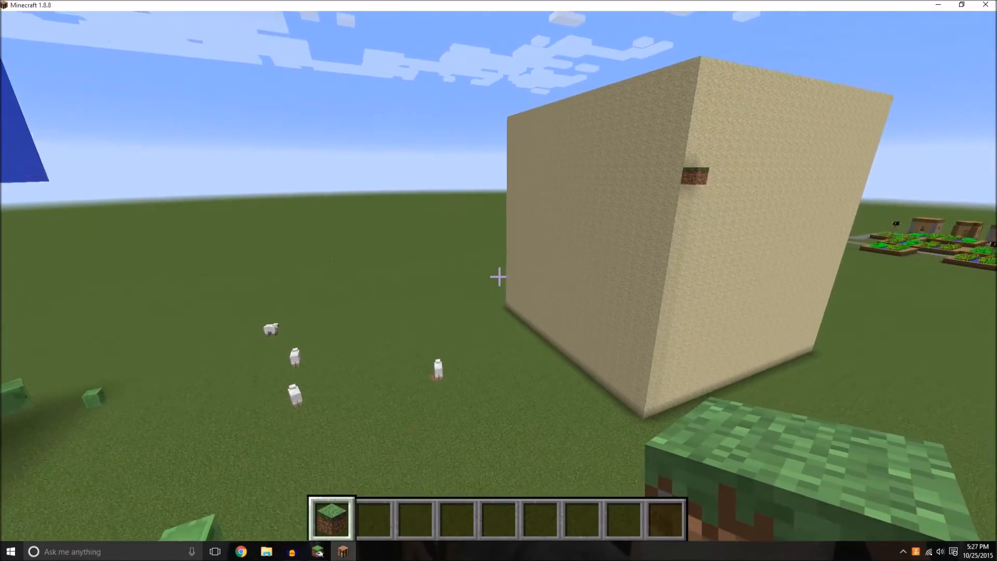